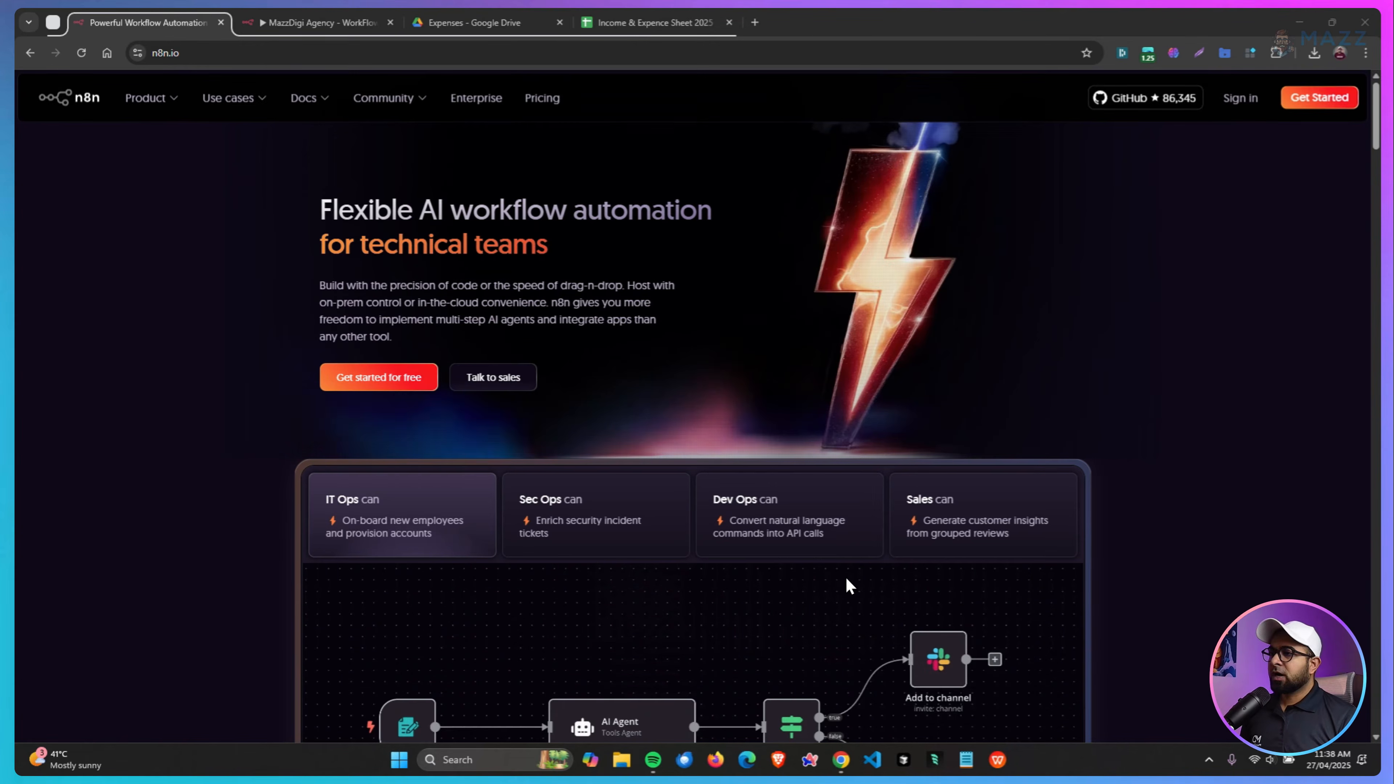
# Look over the n8n home page and its example workflow, and view the MazzDigi Agency - WorkFlow canvas
pyautogui.scroll(-3, 800, 549)
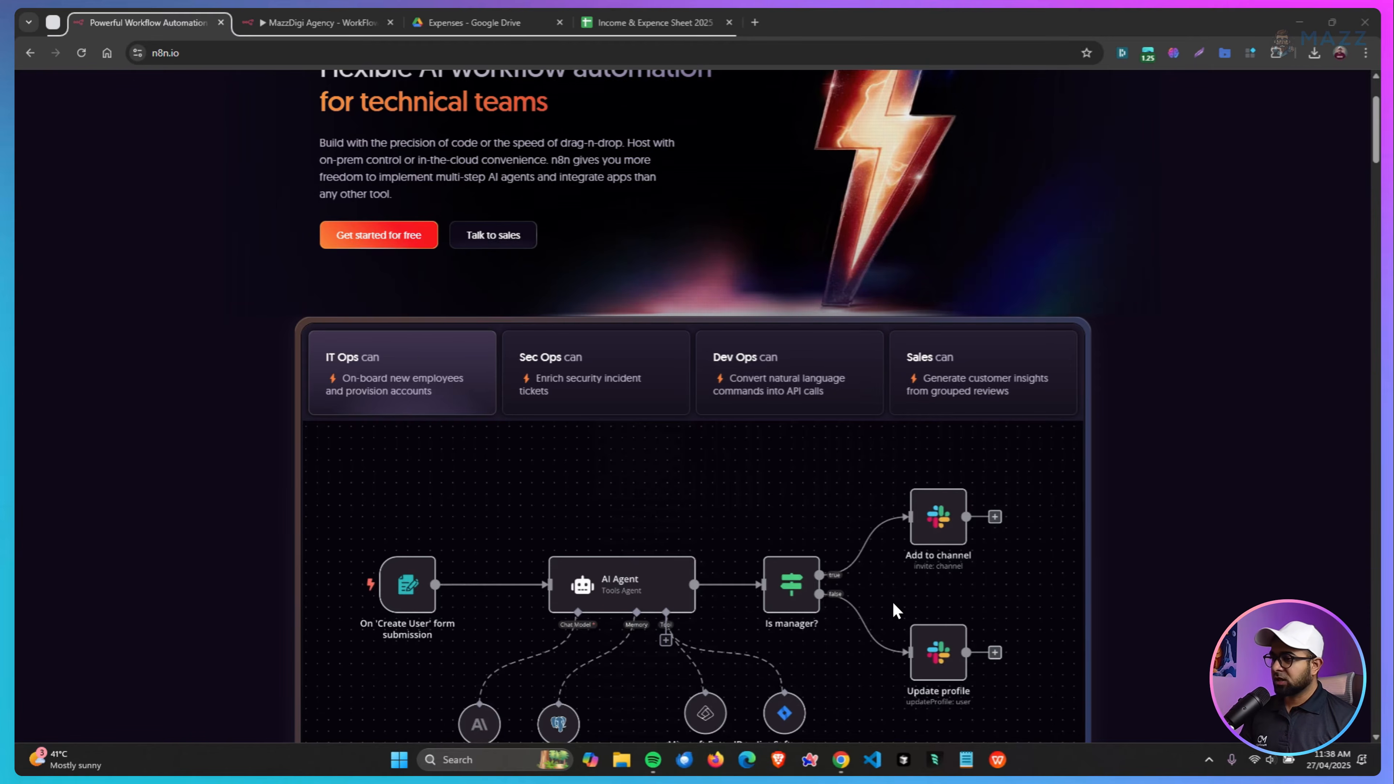
pyautogui.scroll(-3, 849, 576)
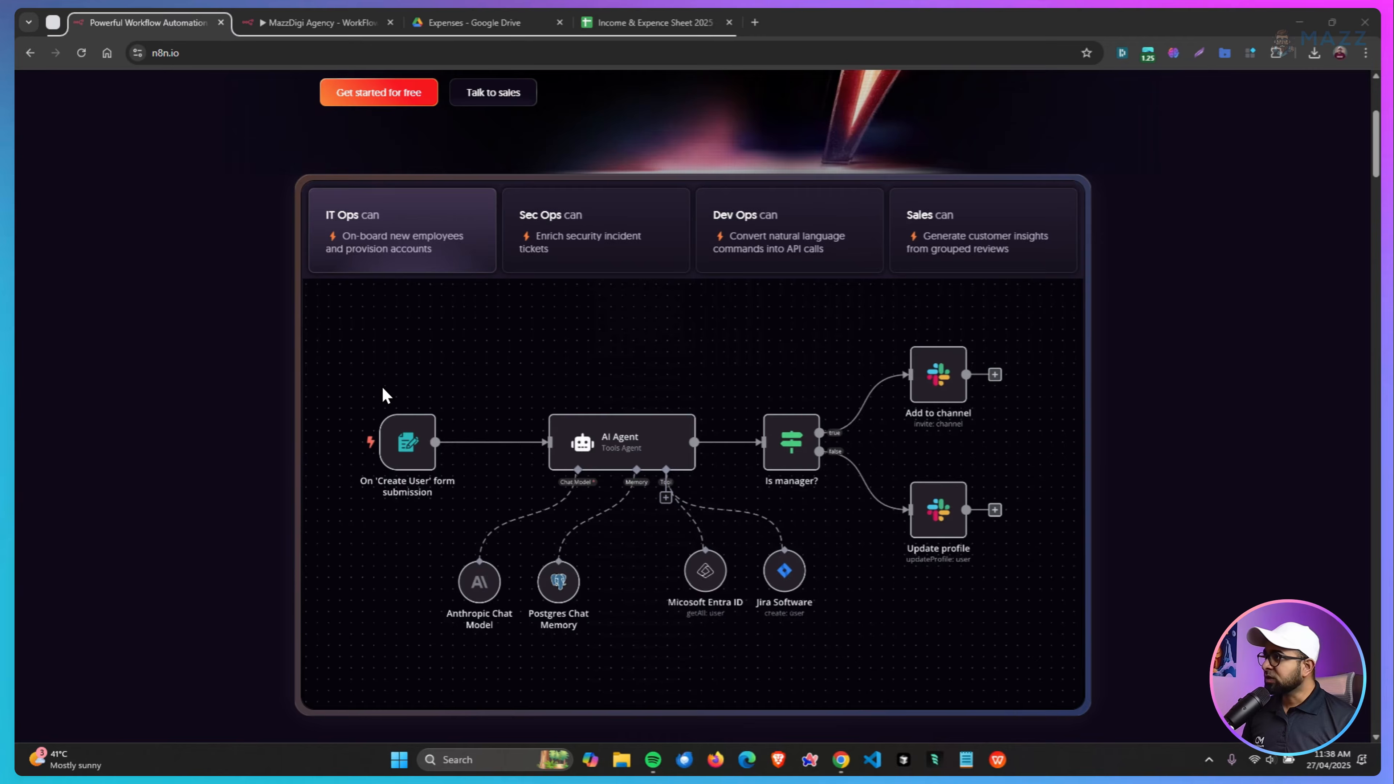
pyautogui.scroll(4, 383, 387)
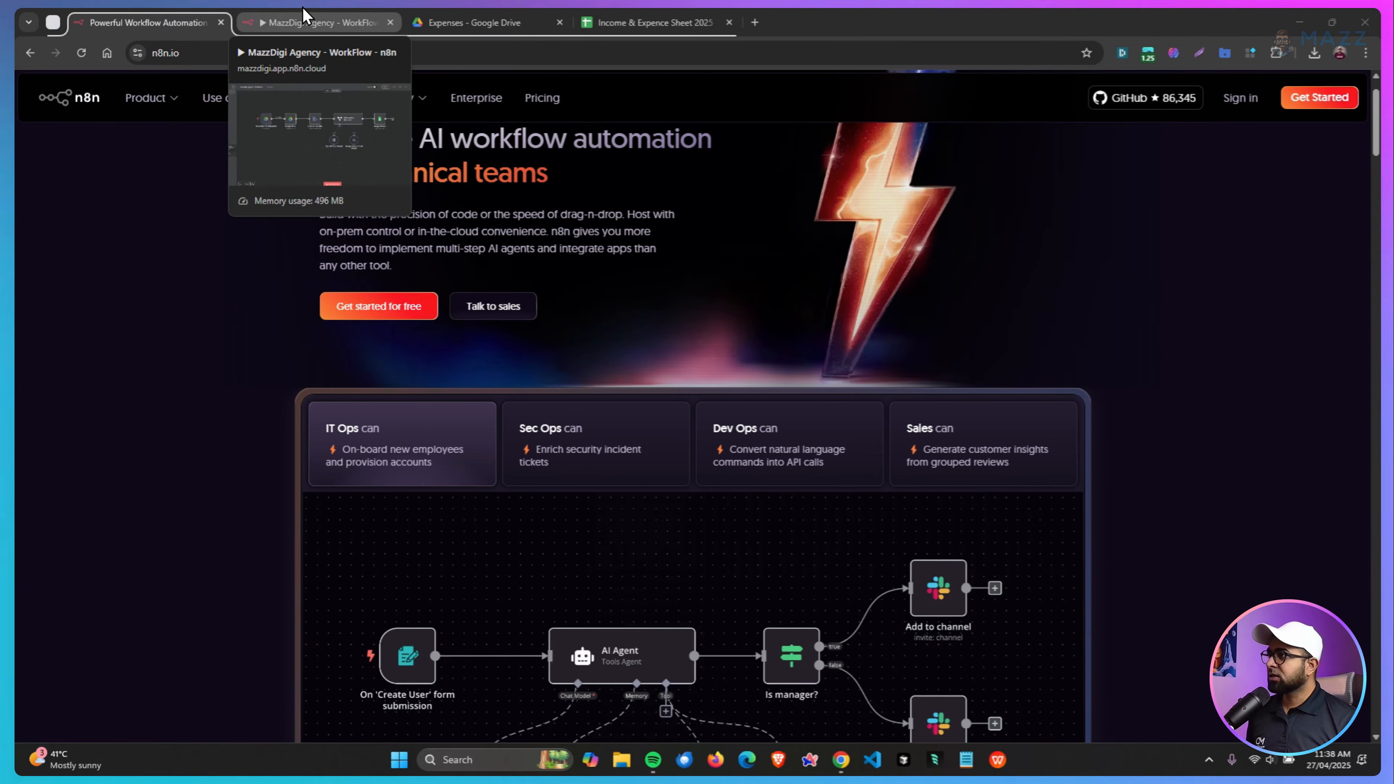
pyautogui.click(306, 17)
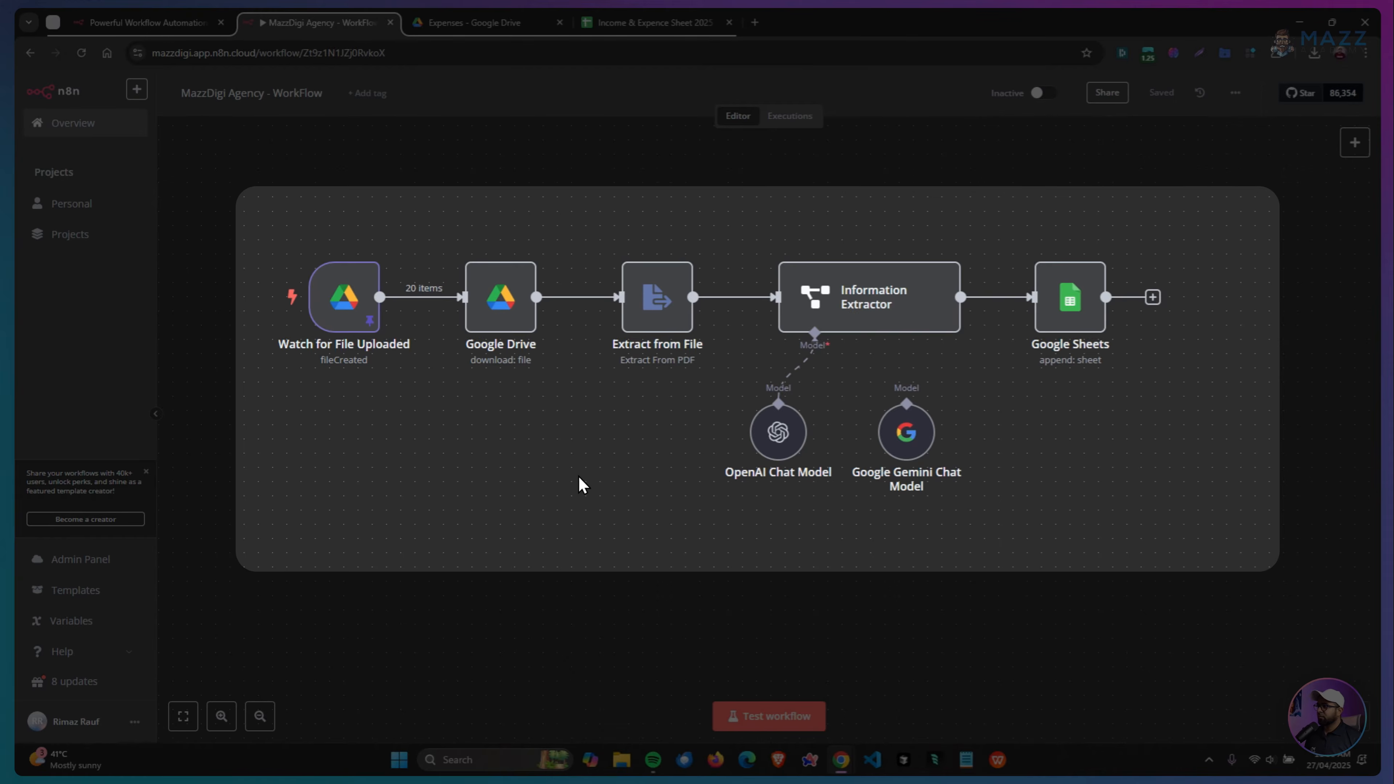
pyautogui.moveTo(578, 483); pyautogui.dragTo(512, 532)
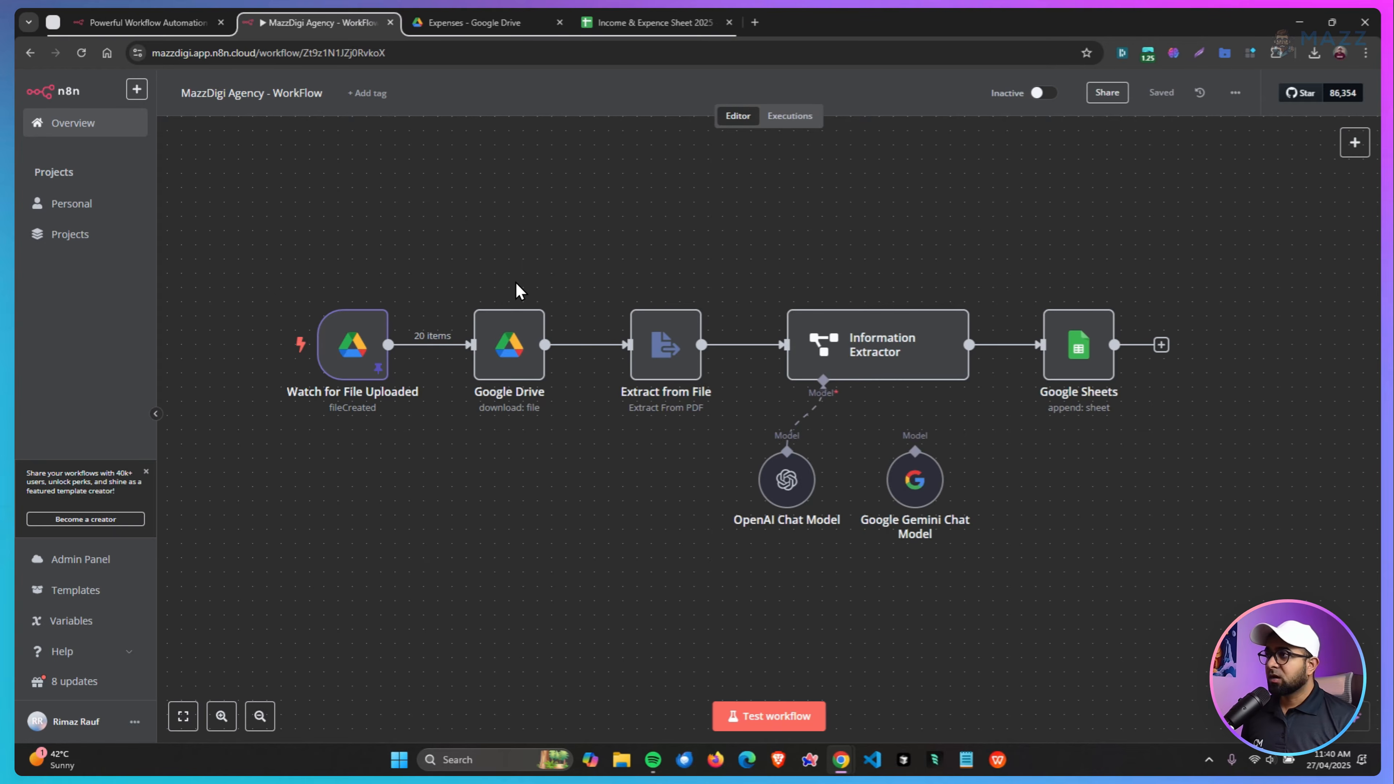
# Examine the Expenses folder in Google Drive, the n8n workflow and the column headings of the Expences Sheet
pyautogui.click(510, 17)
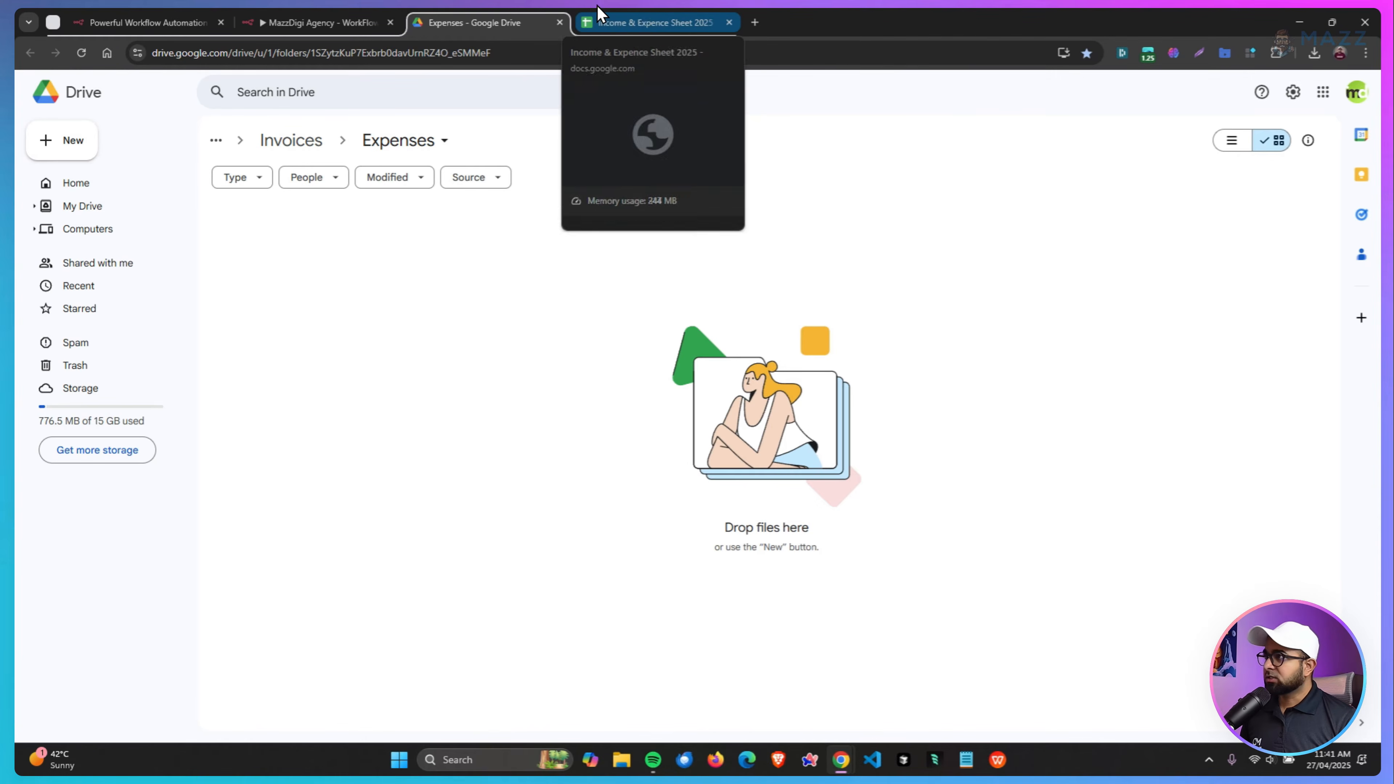
pyautogui.click(329, 22)
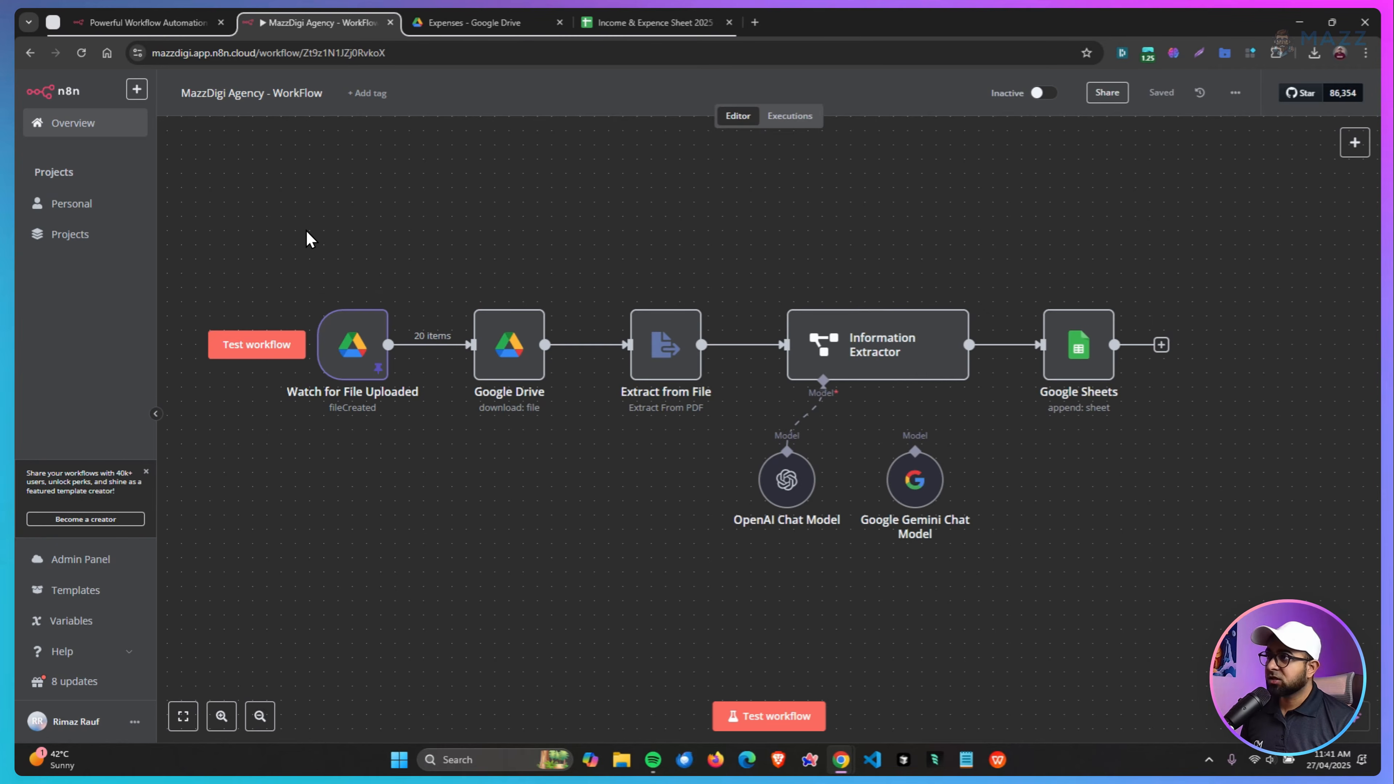
pyautogui.click(609, 16)
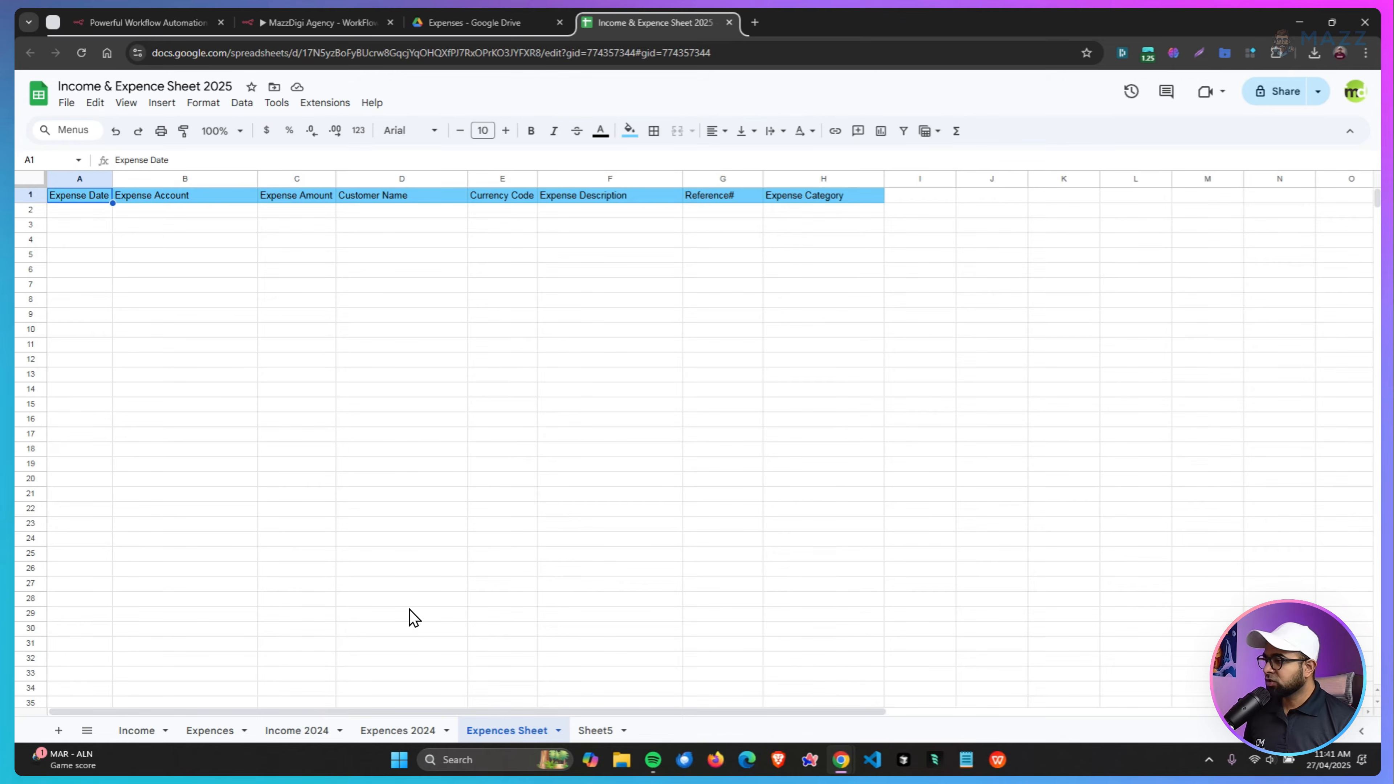
# Upload invoice-2025-4903.pdf from Downloads > New folder to the Expenses folder in Google Drive
pyautogui.click(433, 23)
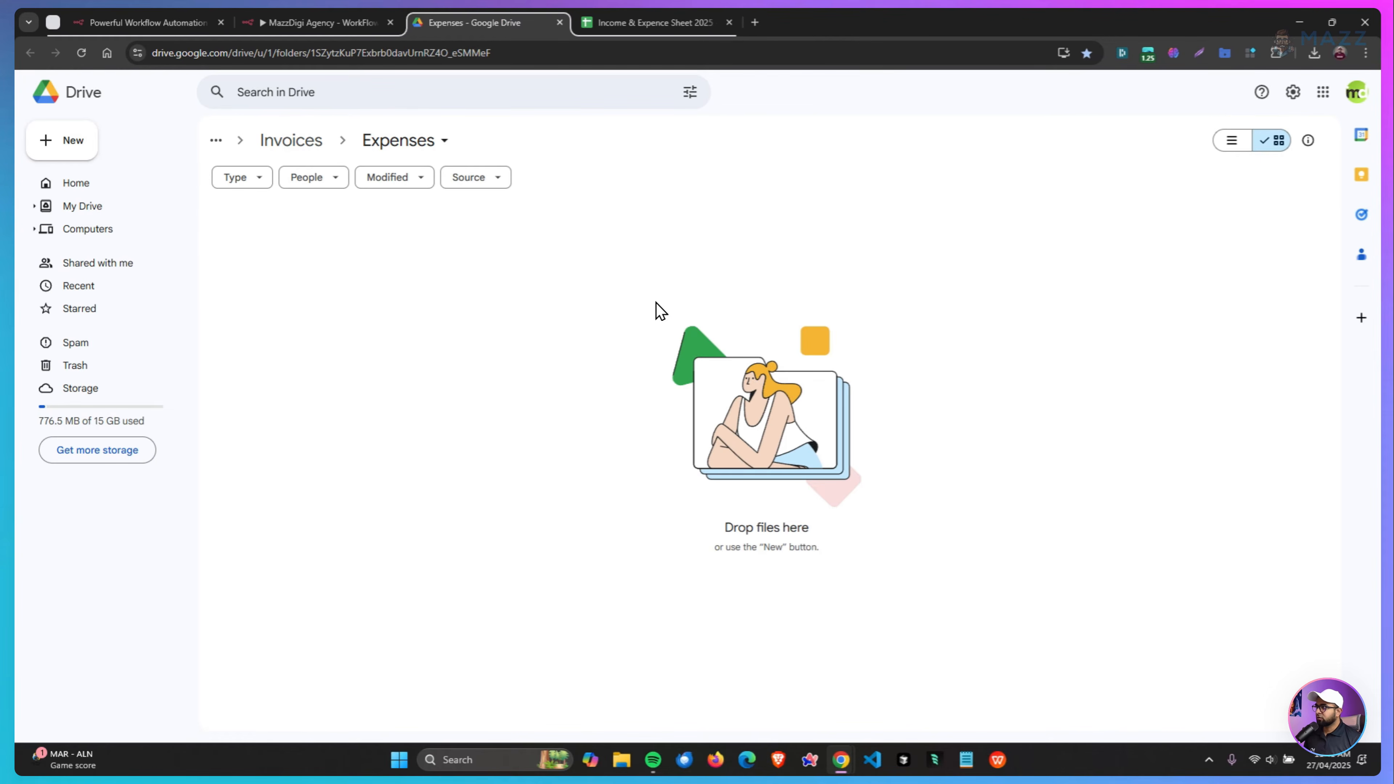
pyautogui.click(85, 54)
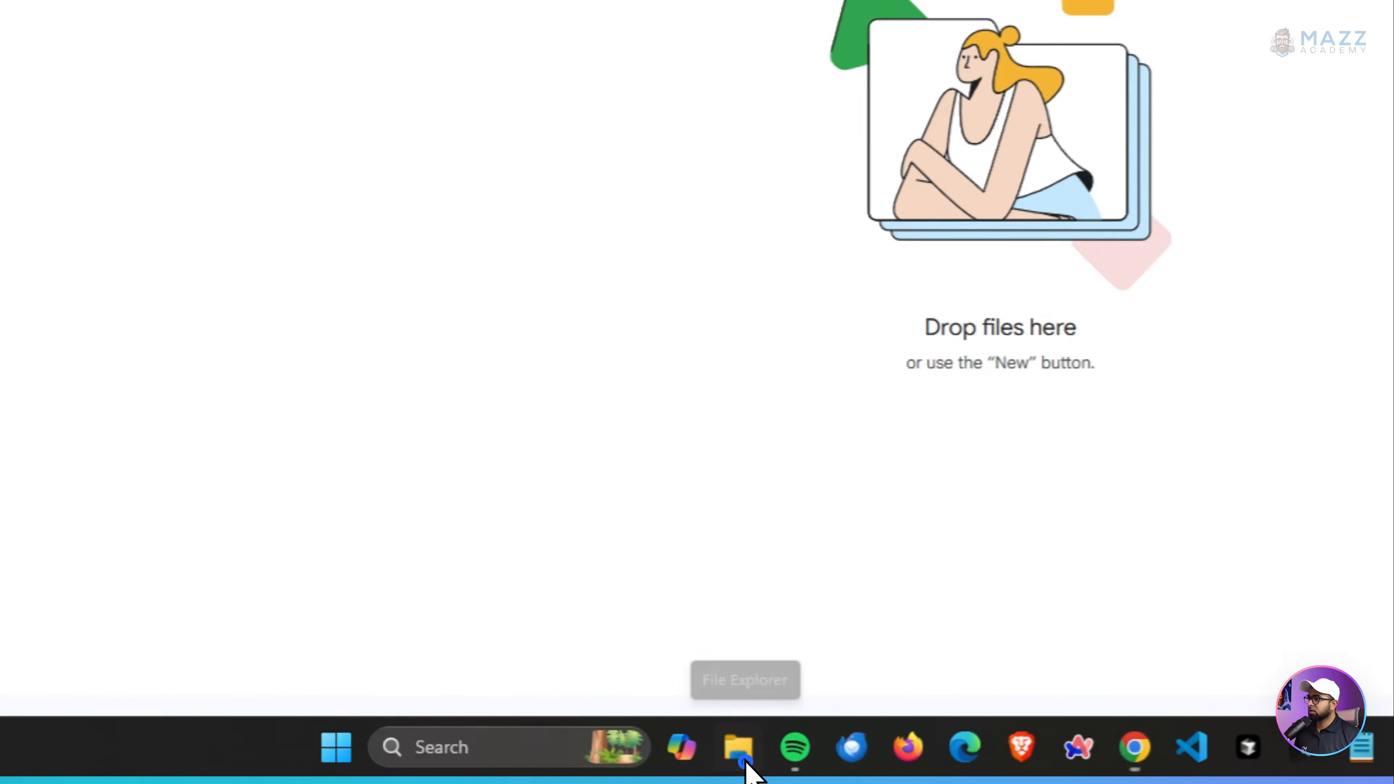
pyautogui.click(740, 747)
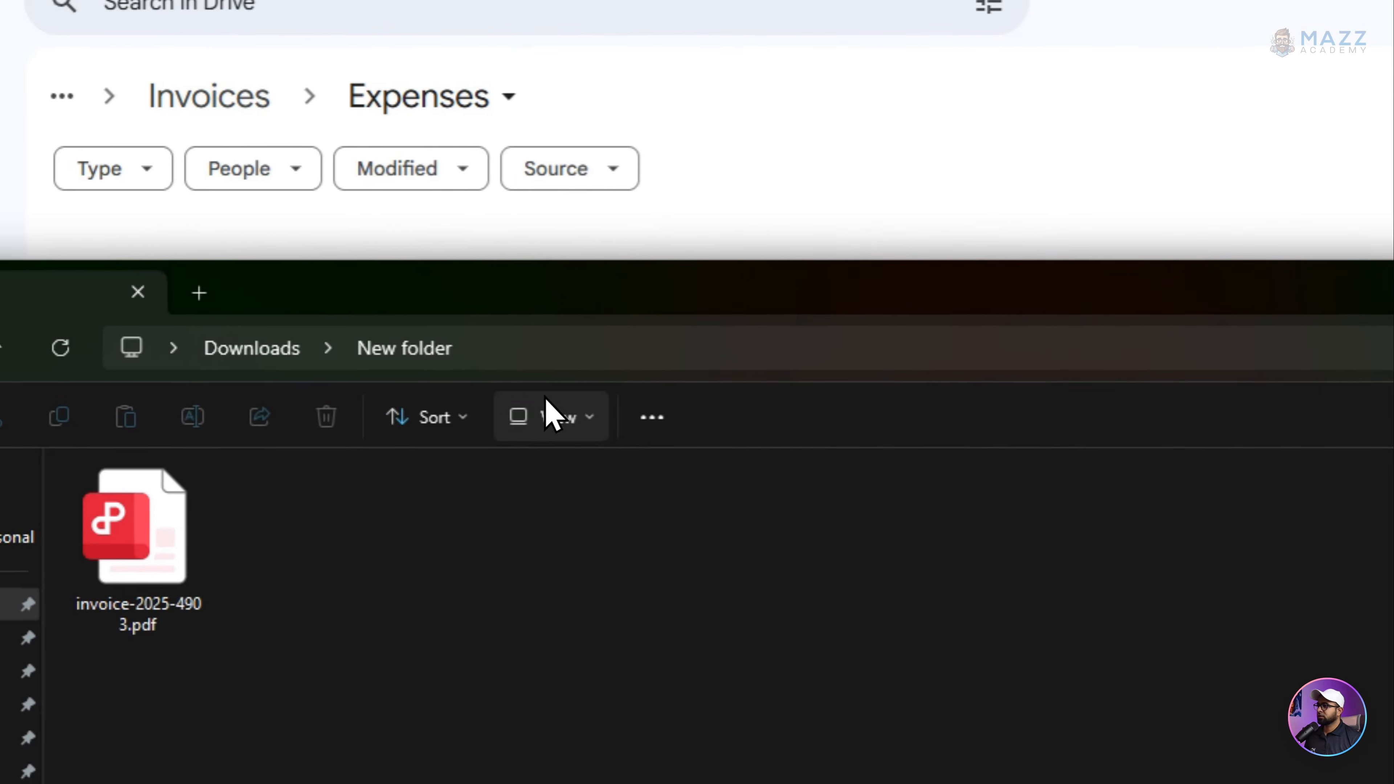
pyautogui.moveTo(569, 230); pyautogui.dragTo(1107, 523)
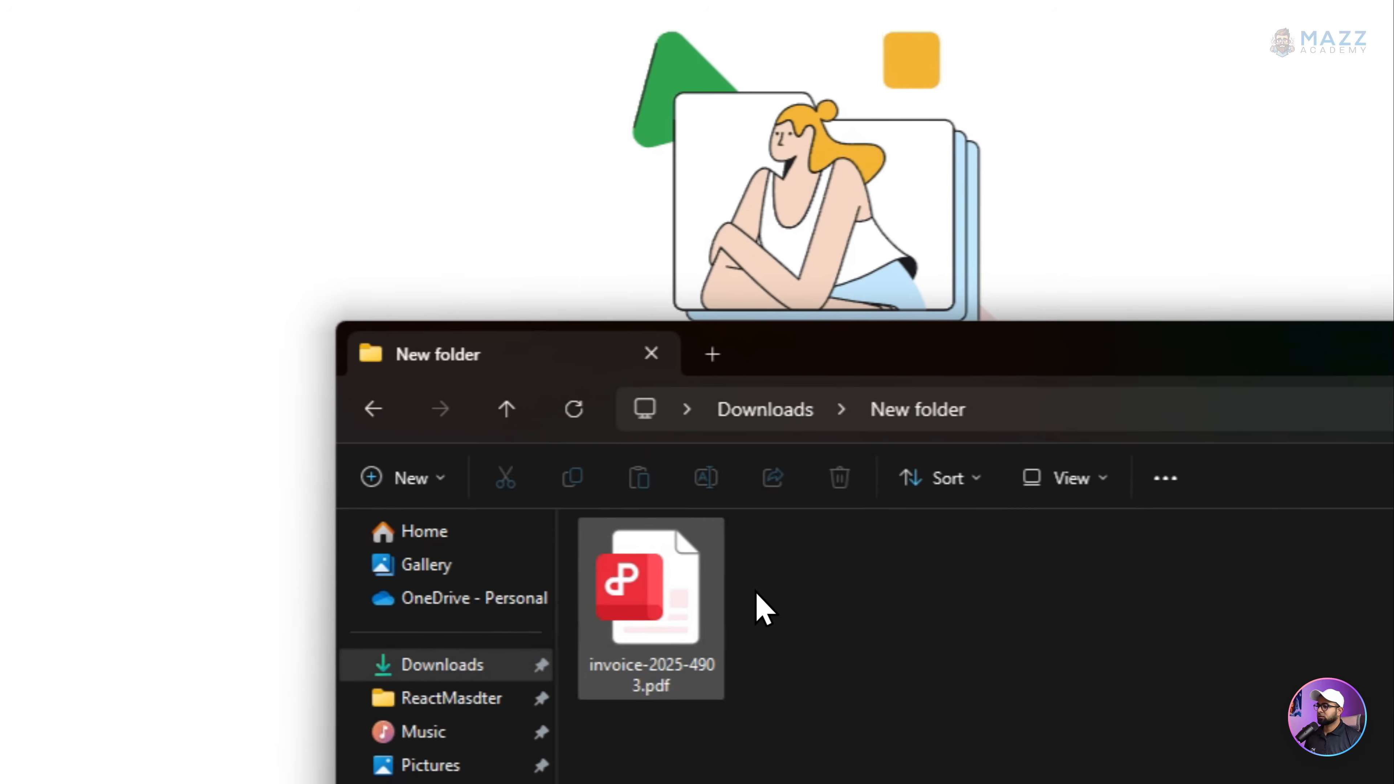
pyautogui.moveTo(850, 584); pyautogui.dragTo(315, 30)
pyautogui.moveTo(606, 285); pyautogui.dragTo(607, 286)
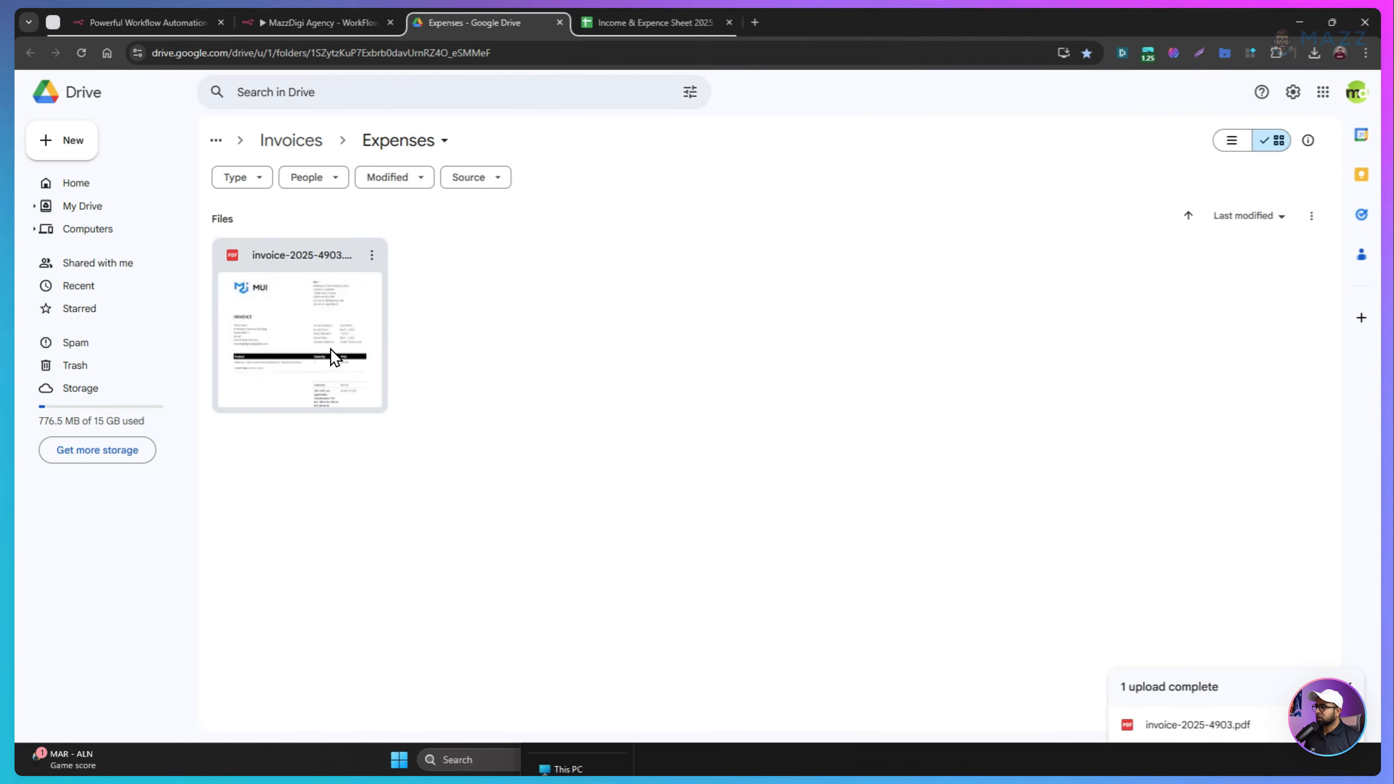
# View the n8n workflow's execution history and minimise the File Explorer window covering it
pyautogui.click(365, 17)
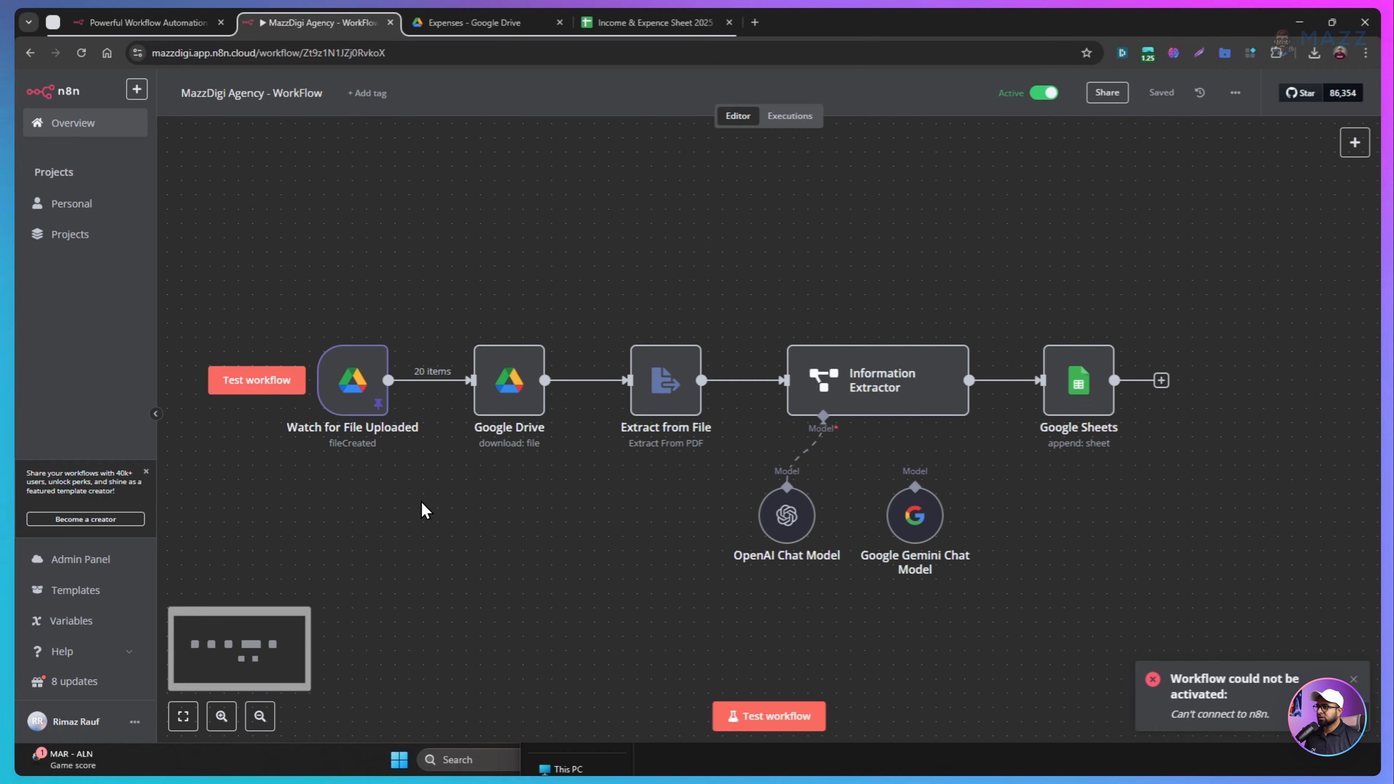
pyautogui.click(794, 122)
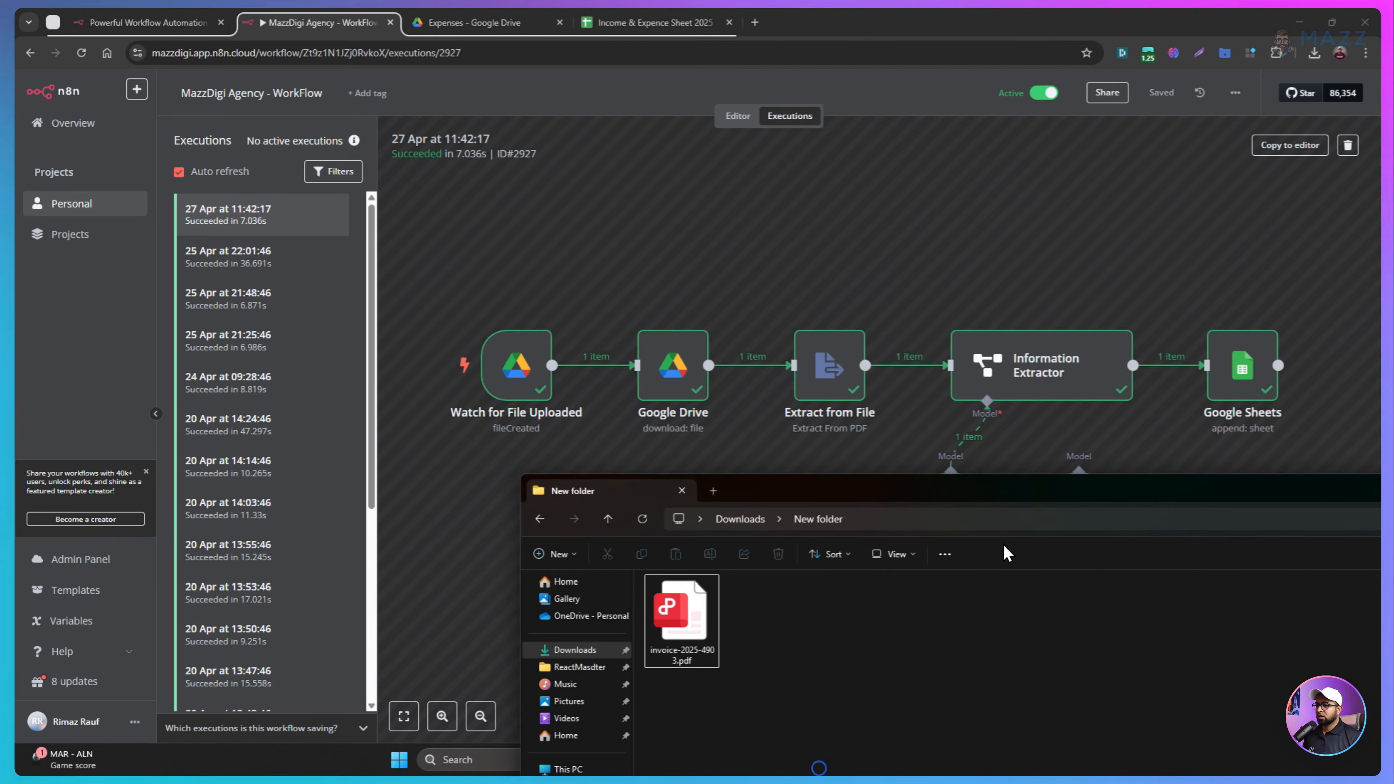
pyautogui.moveTo(1015, 490); pyautogui.dragTo(639, 208)
pyautogui.moveTo(1077, 209); pyautogui.dragTo(775, 470)
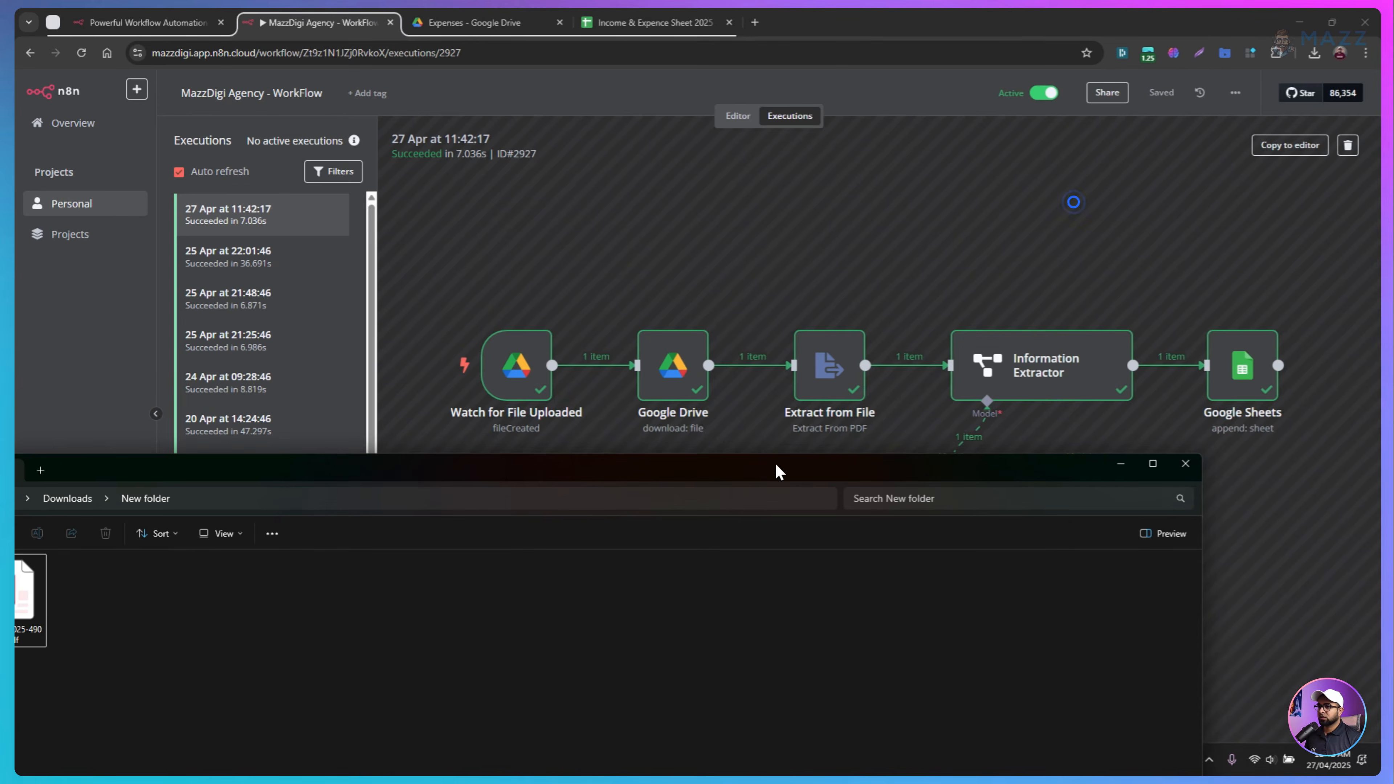
pyautogui.click(1108, 468)
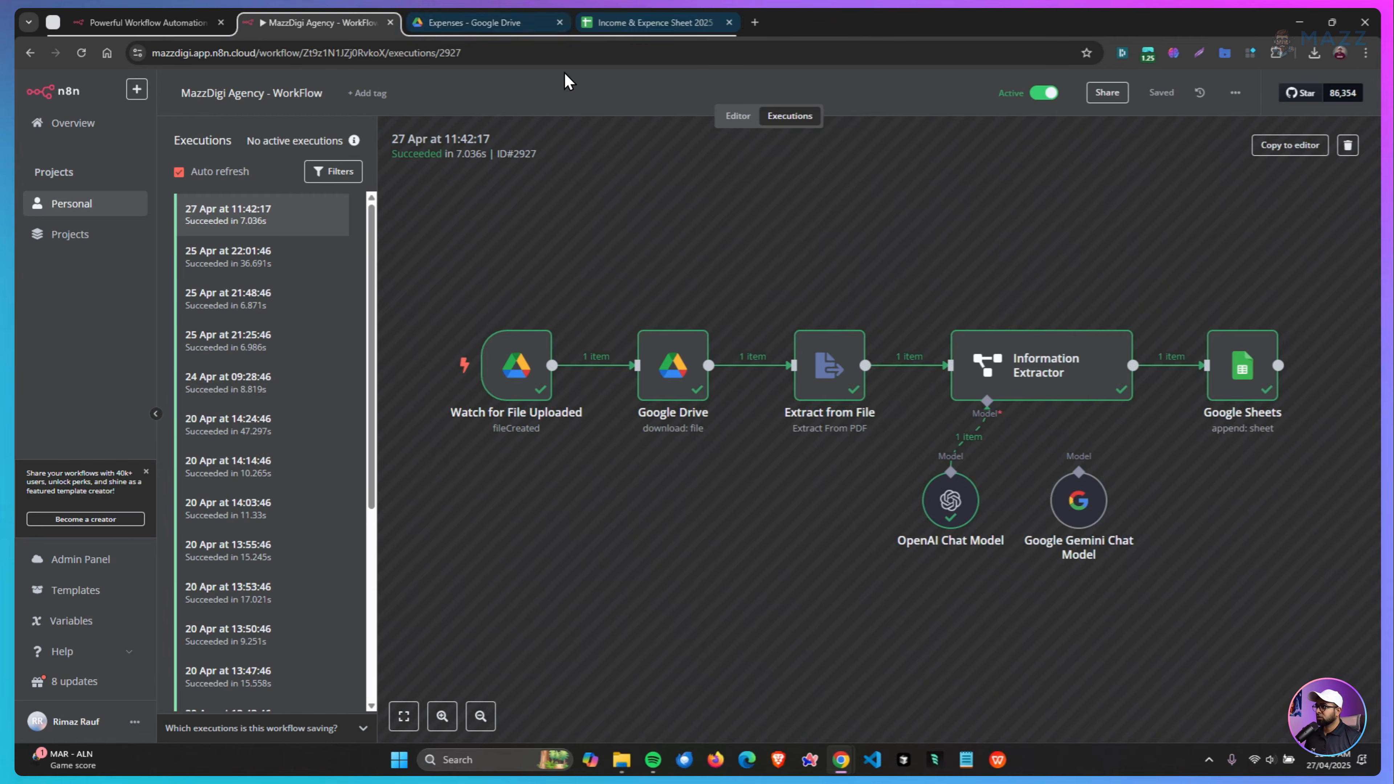
# Inspect the new expense row in the Expences Sheet, highlighting the Expense Account value in B2
pyautogui.click(680, 18)
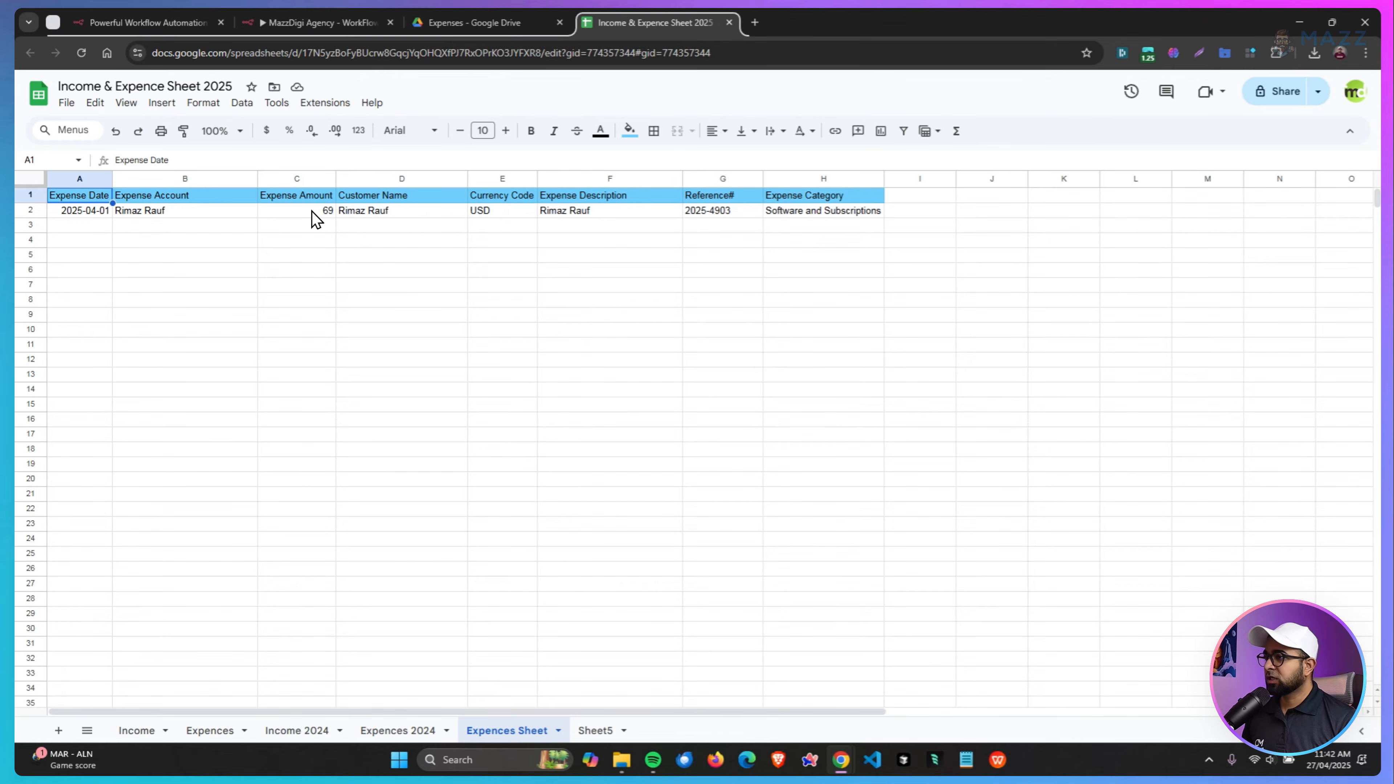
pyautogui.click(168, 212)
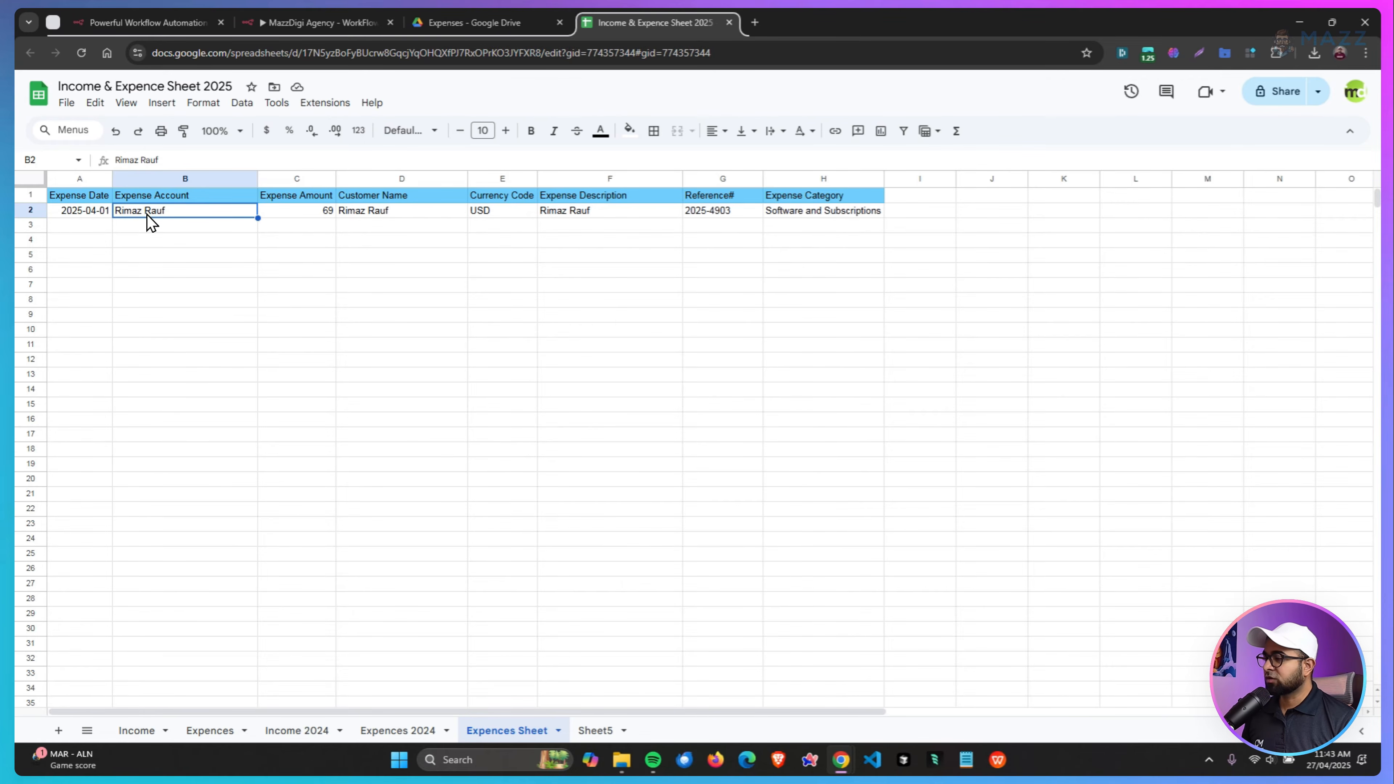
pyautogui.doubleClick(147, 214)
pyautogui.moveTo(165, 211); pyautogui.dragTo(112, 208)
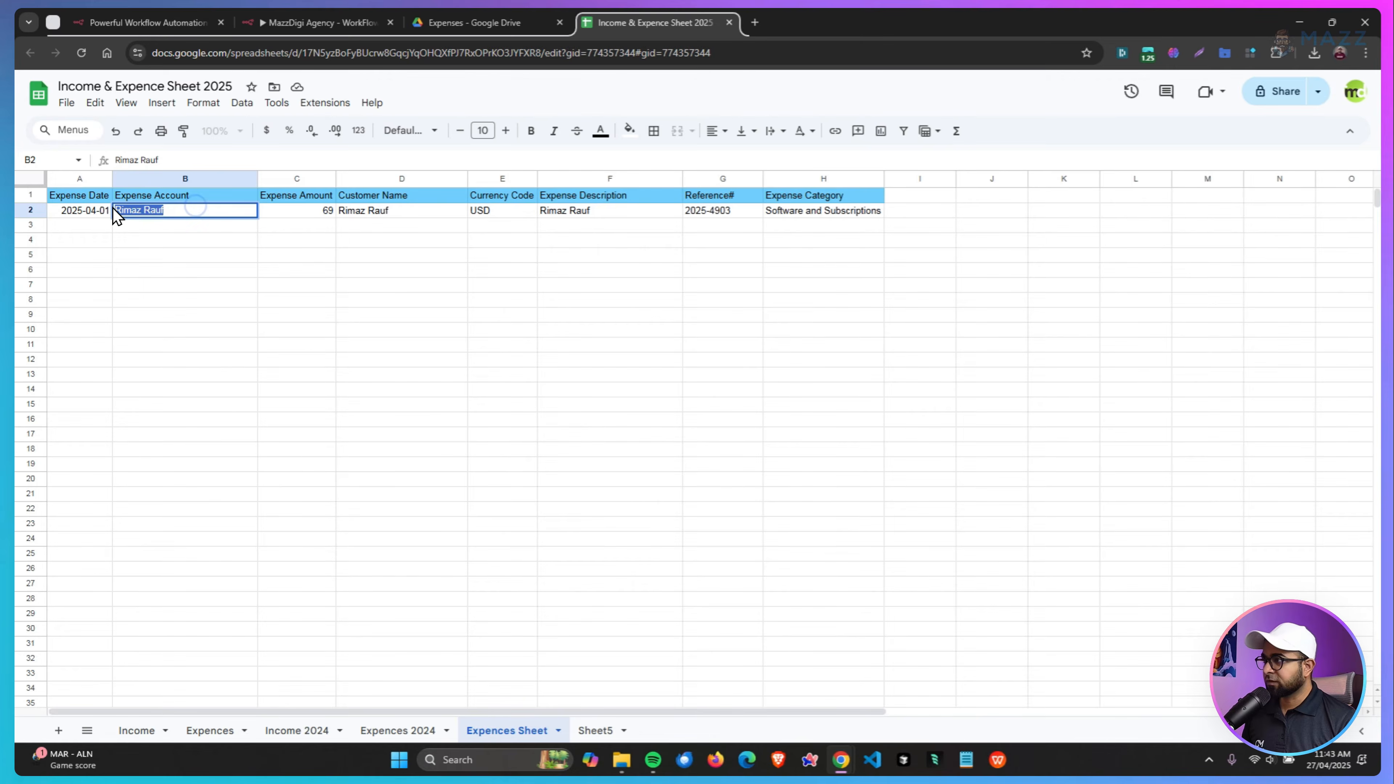
# Download the invoice PDF from the Drive Expenses folder and move the Drive copy to the trash
pyautogui.click(499, 24)
pyautogui.rightClick(345, 358)
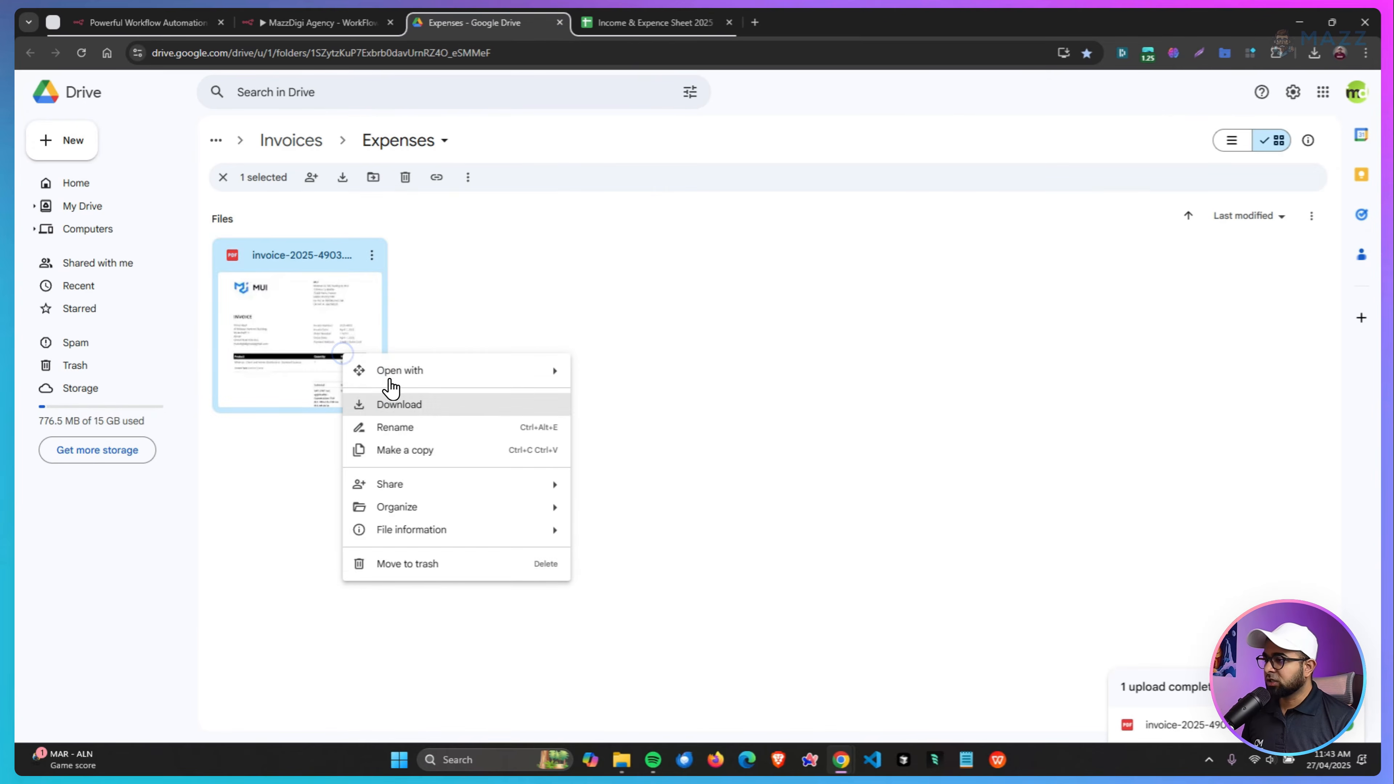
pyautogui.click(408, 409)
pyautogui.rightClick(340, 305)
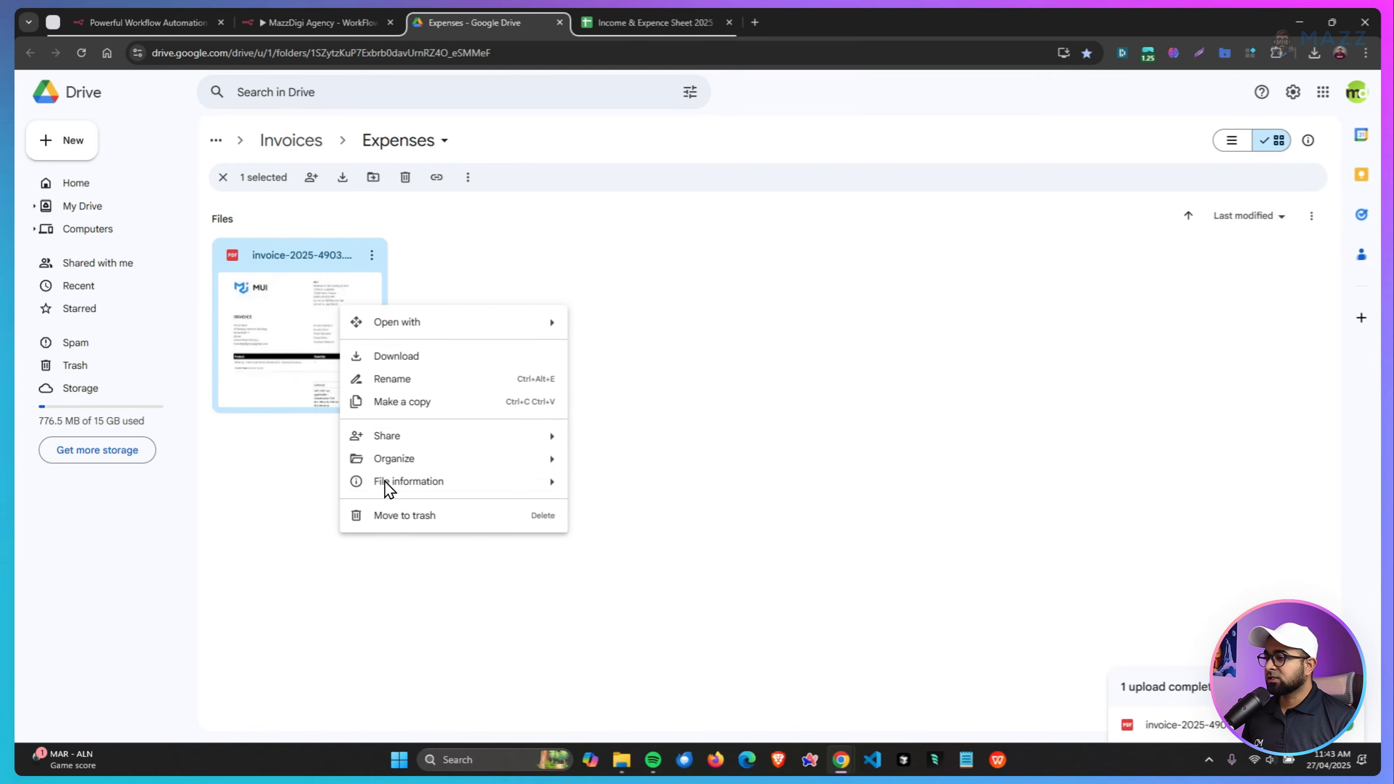
pyautogui.click(387, 522)
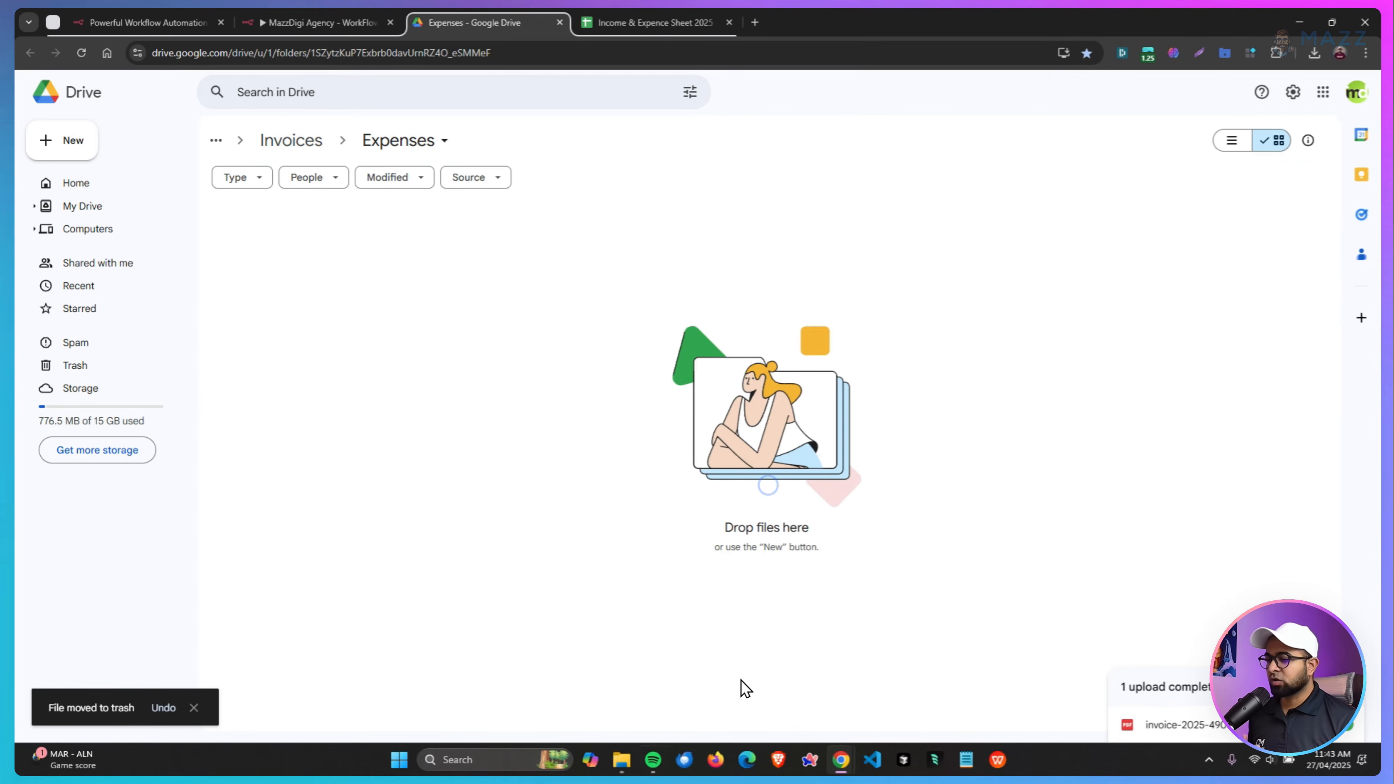
# Upload invoice-2025-4903.pdf again from the local New folder into the emptied Drive Expenses folder
pyautogui.click(626, 769)
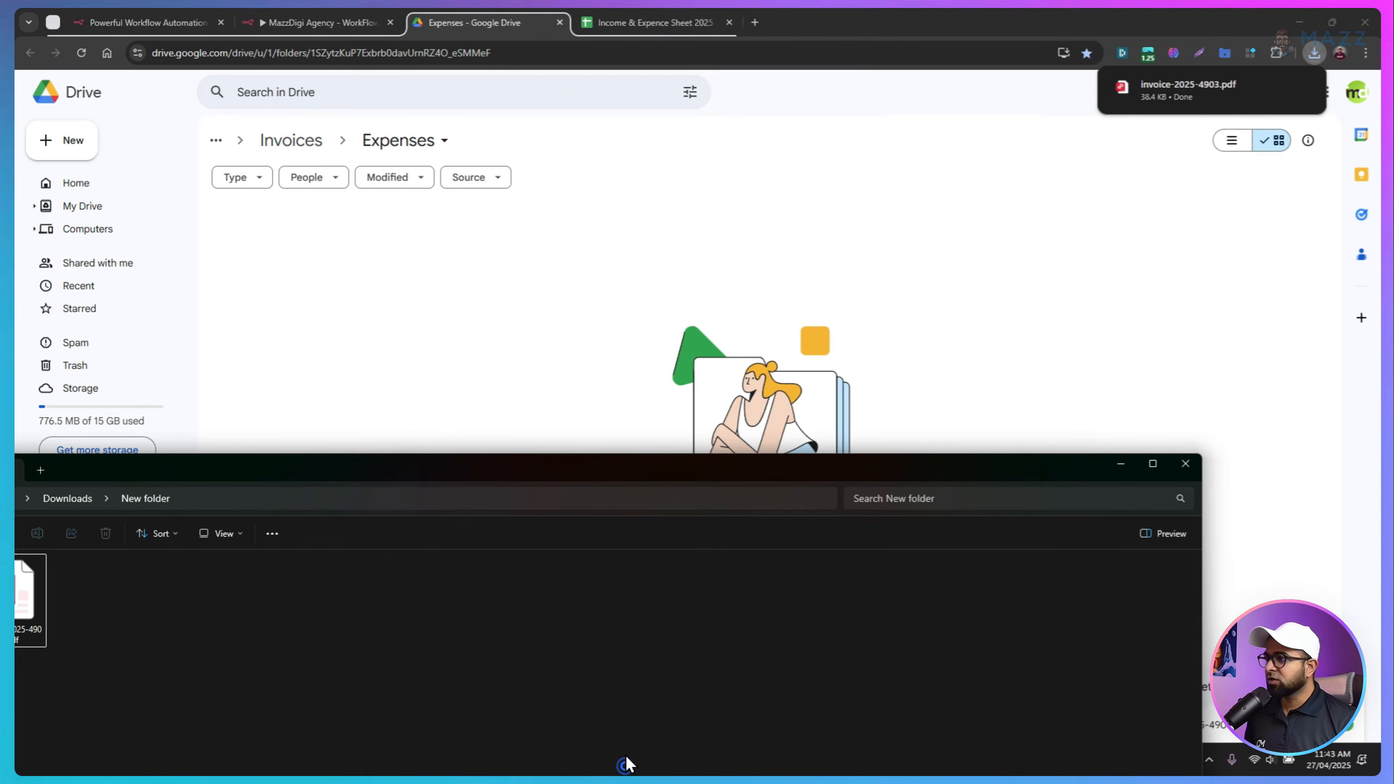
pyautogui.moveTo(180, 479); pyautogui.dragTo(832, 568)
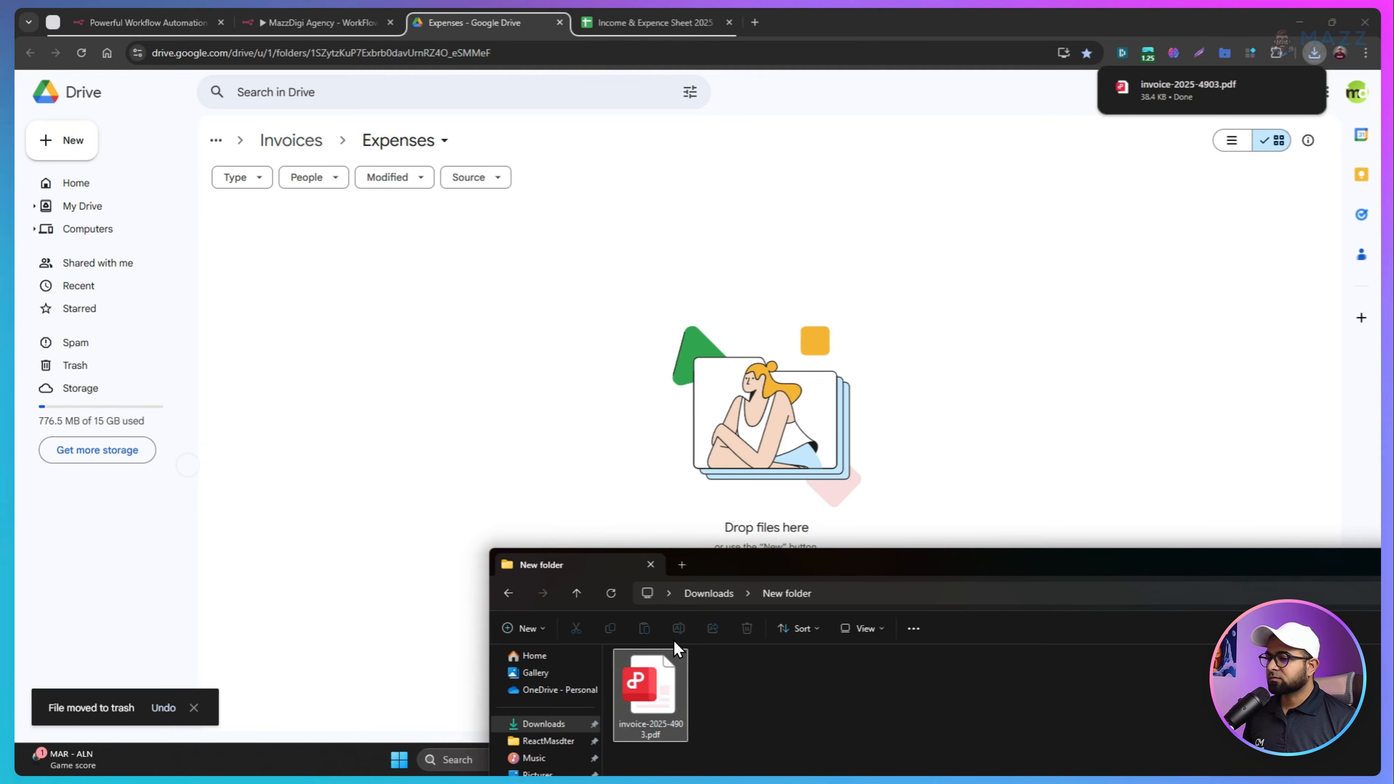
pyautogui.moveTo(650, 686); pyautogui.dragTo(392, 330)
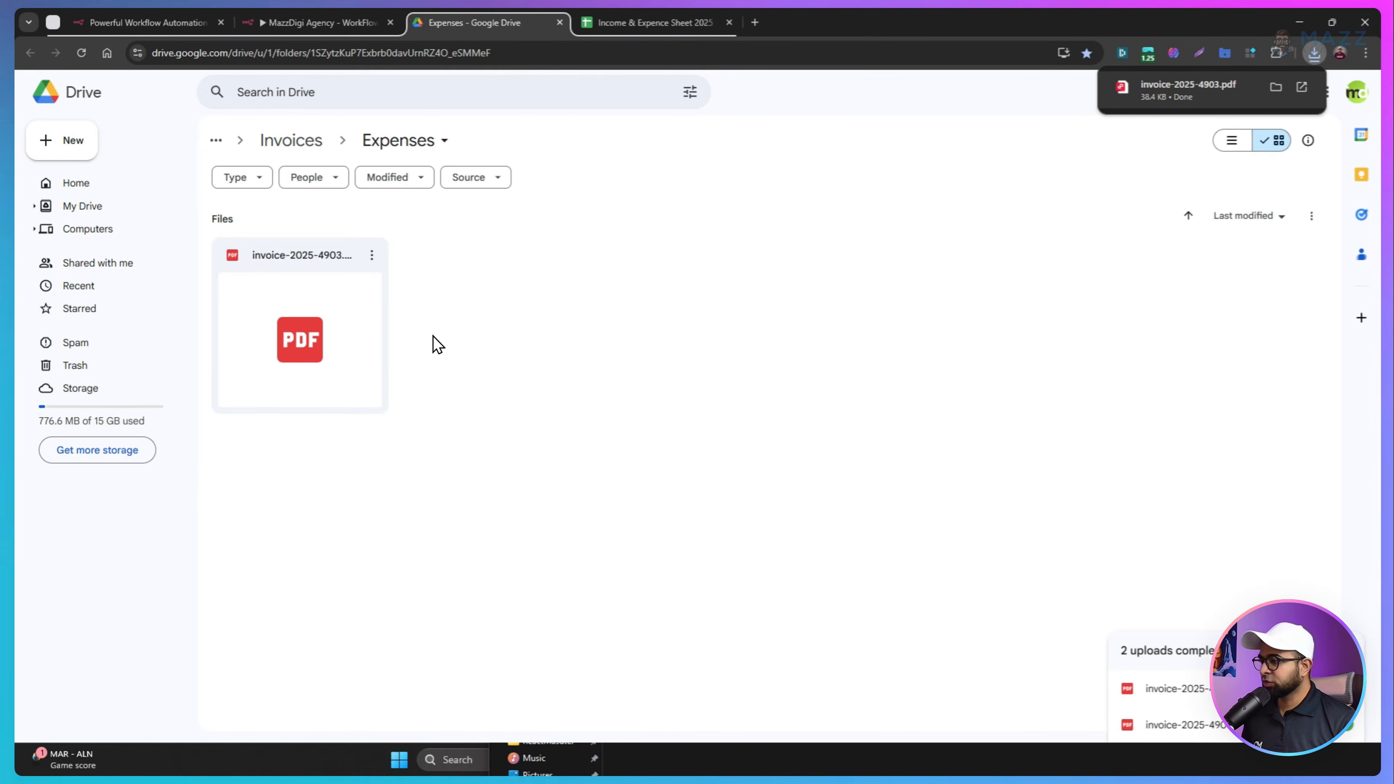
# Check row 3 of the Expences Sheet, columns A to H, for the re-uploaded invoice's entry
pyautogui.click(661, 17)
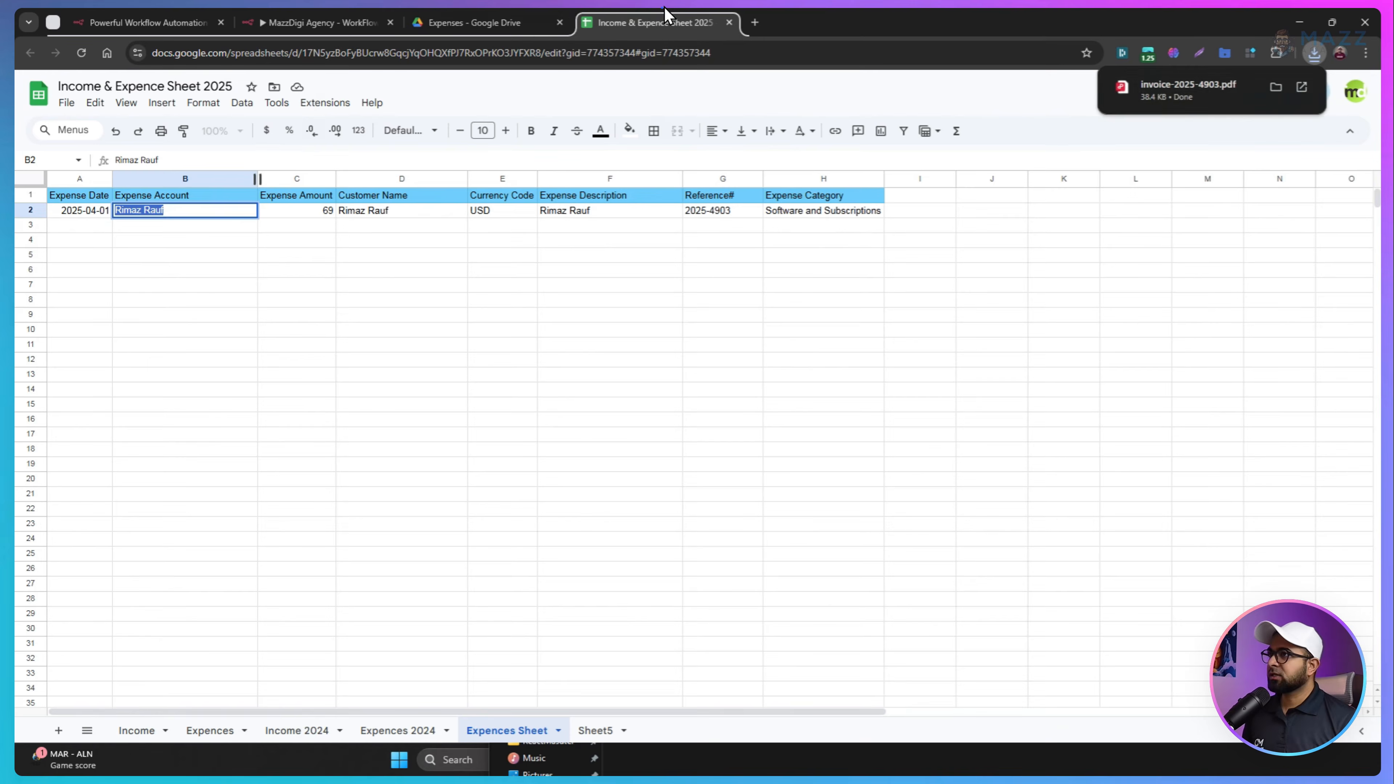
pyautogui.click(99, 241)
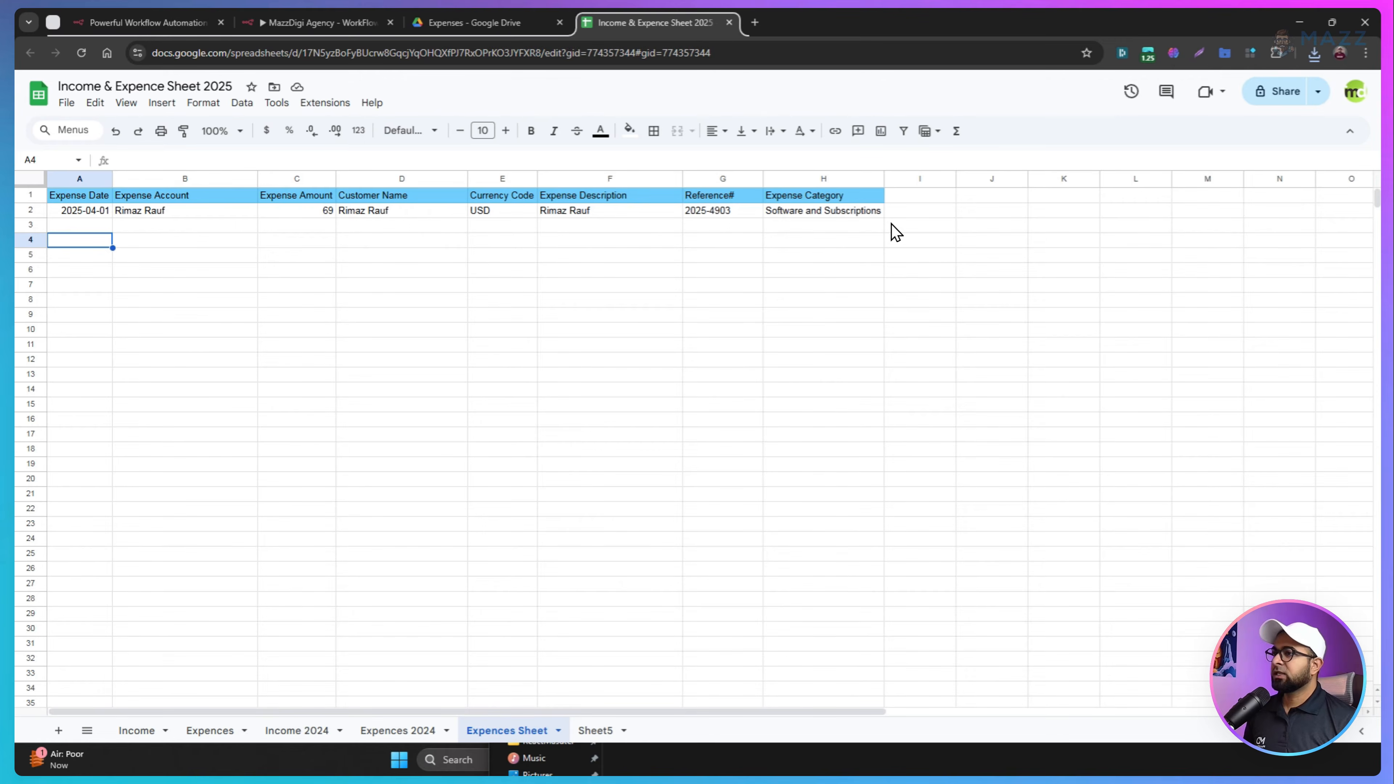
pyautogui.moveTo(77, 224); pyautogui.dragTo(824, 229)
pyautogui.click(804, 331)
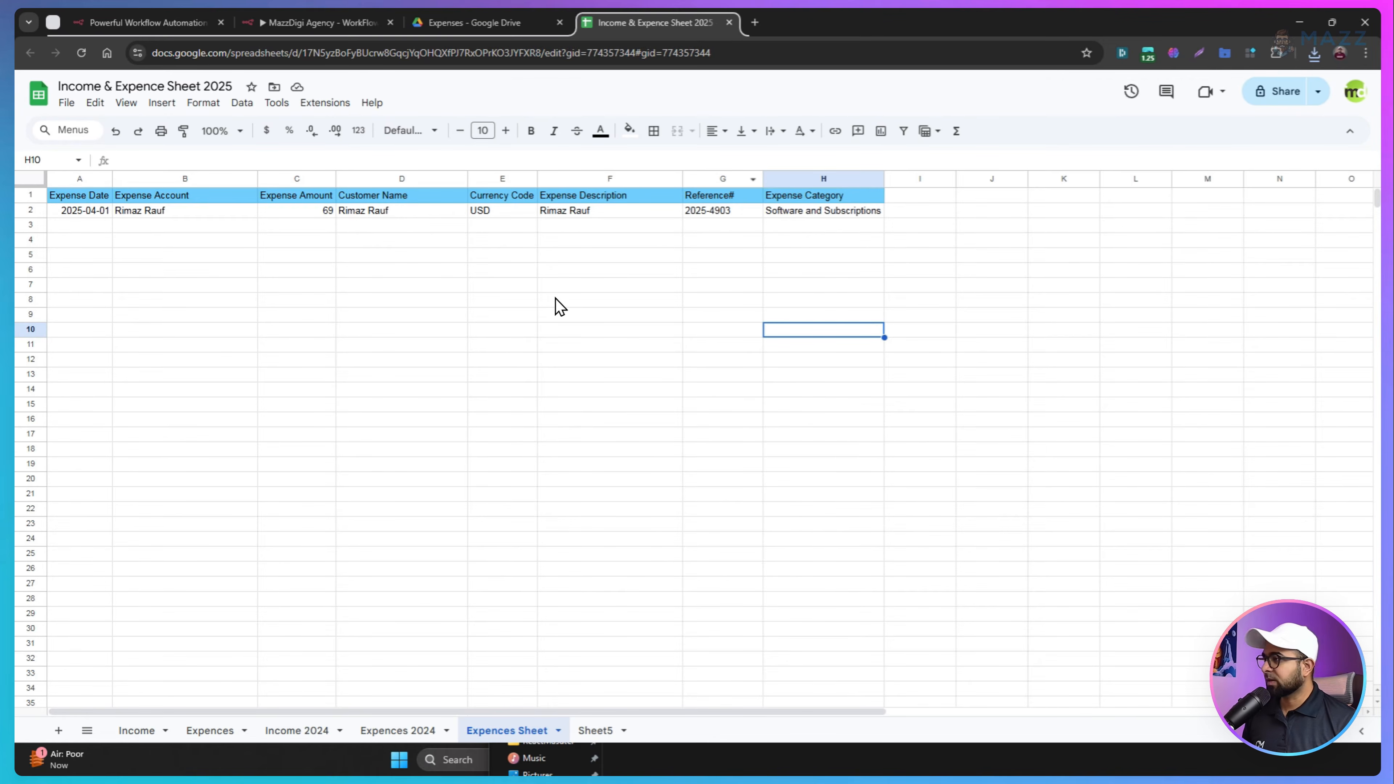
pyautogui.click(473, 11)
pyautogui.hotkey('ctrl', 'Tab')
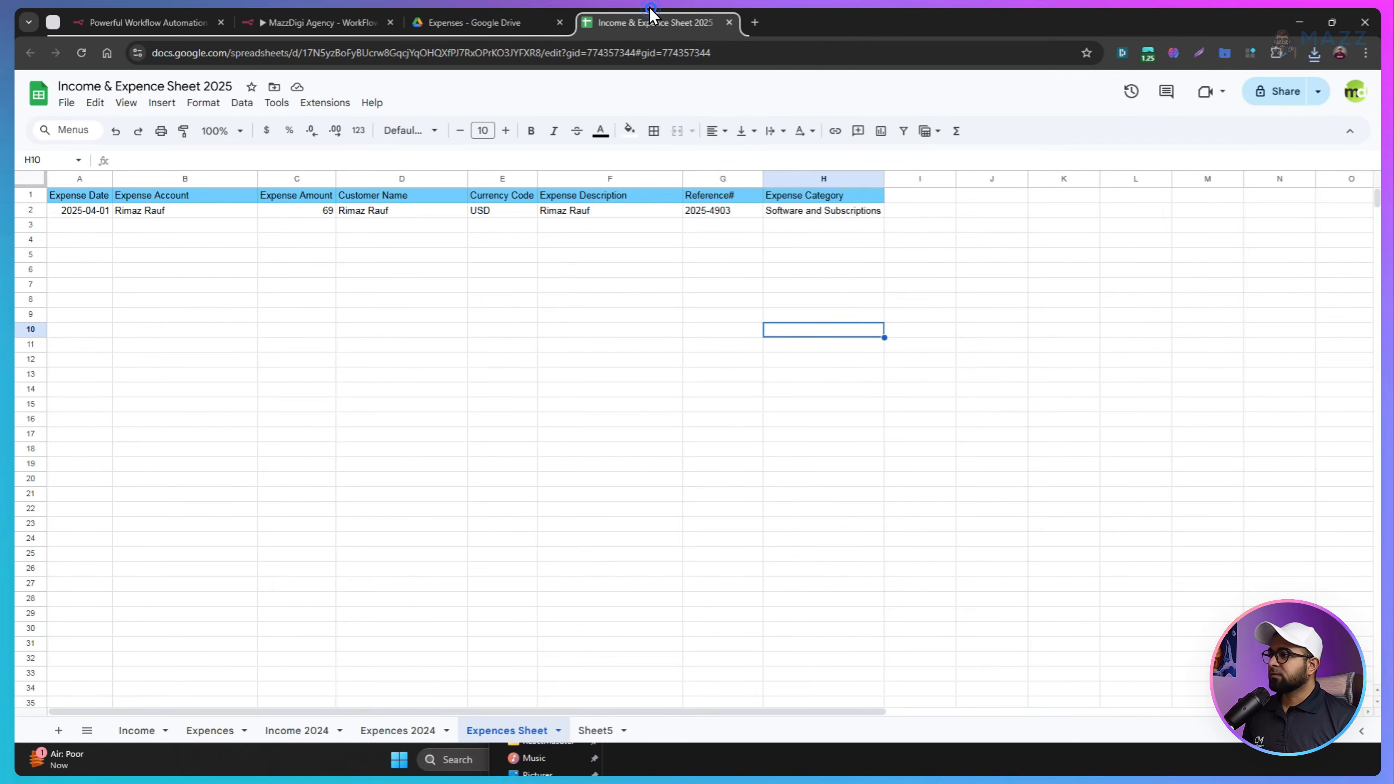
# Check the n8n workflow's execution list for a run started by the re-uploaded invoice
pyautogui.click(496, 11)
pyautogui.click(369, 8)
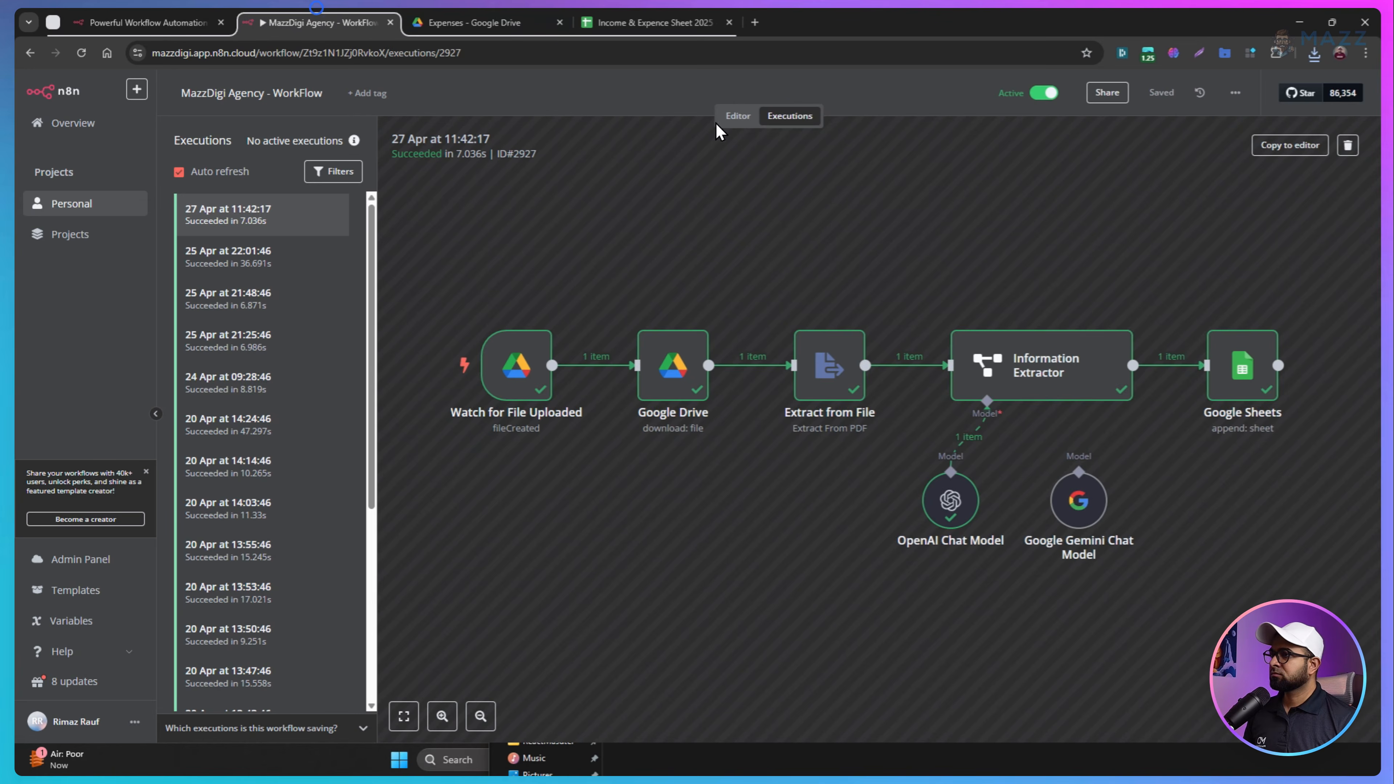
pyautogui.click(737, 116)
pyautogui.click(795, 116)
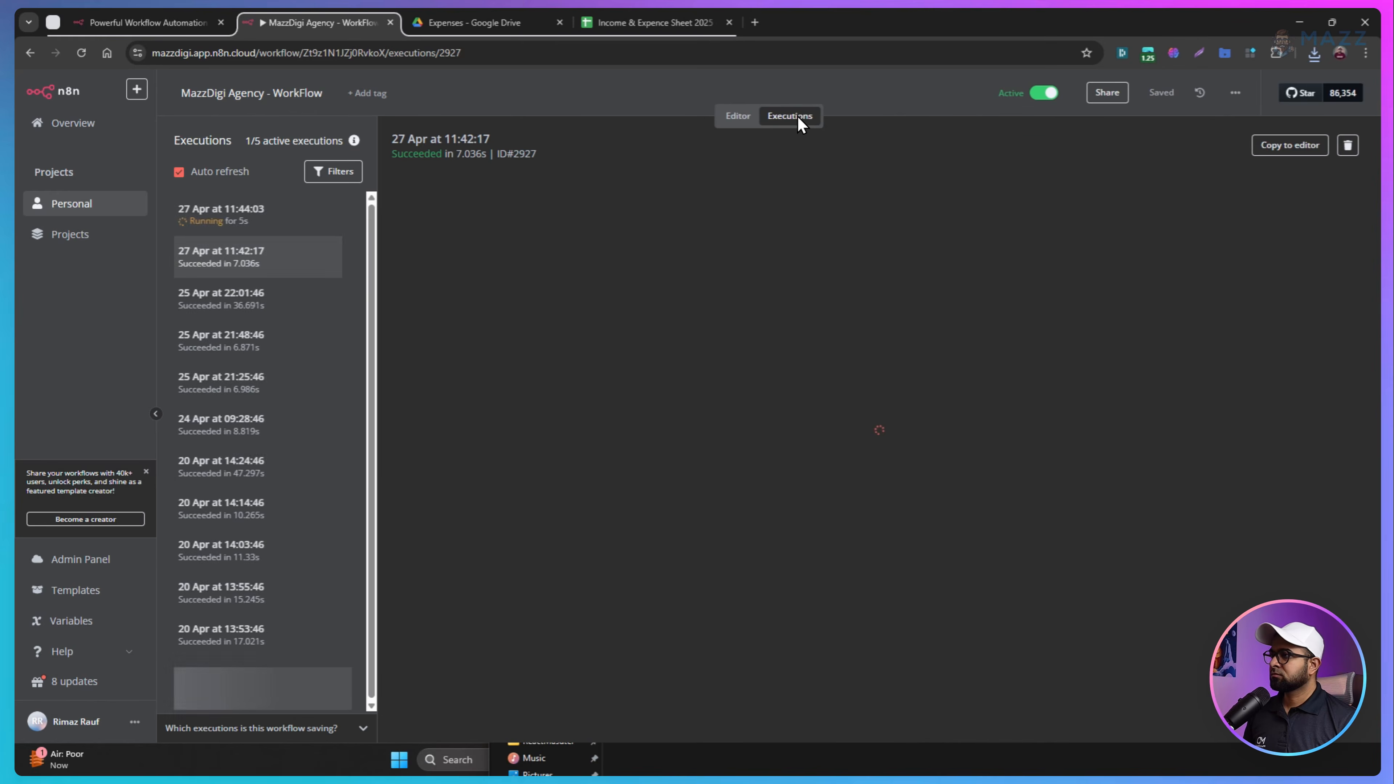
# Review the expense rows in the Expences Sheet and return to the n8n workflow's editor view
pyautogui.click(583, 12)
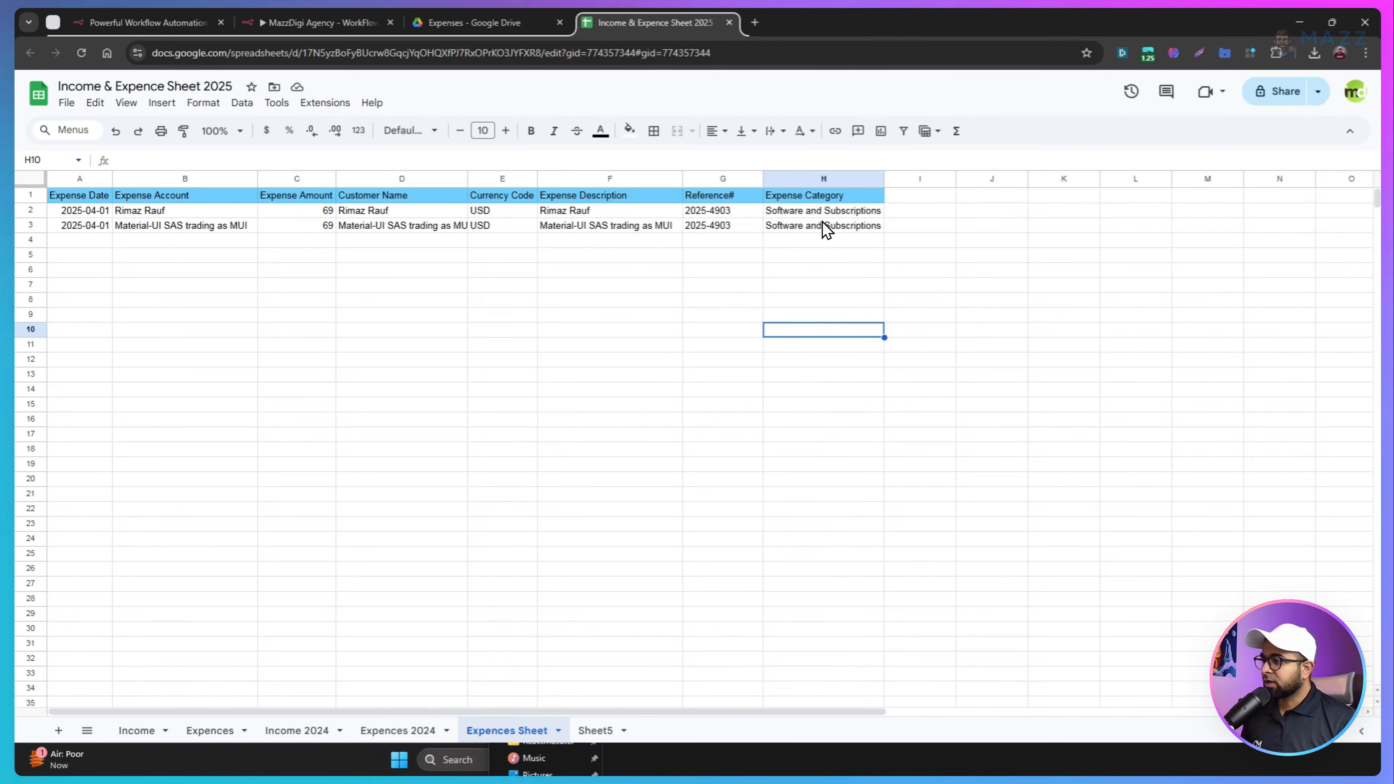
pyautogui.click(466, 20)
pyautogui.click(301, 14)
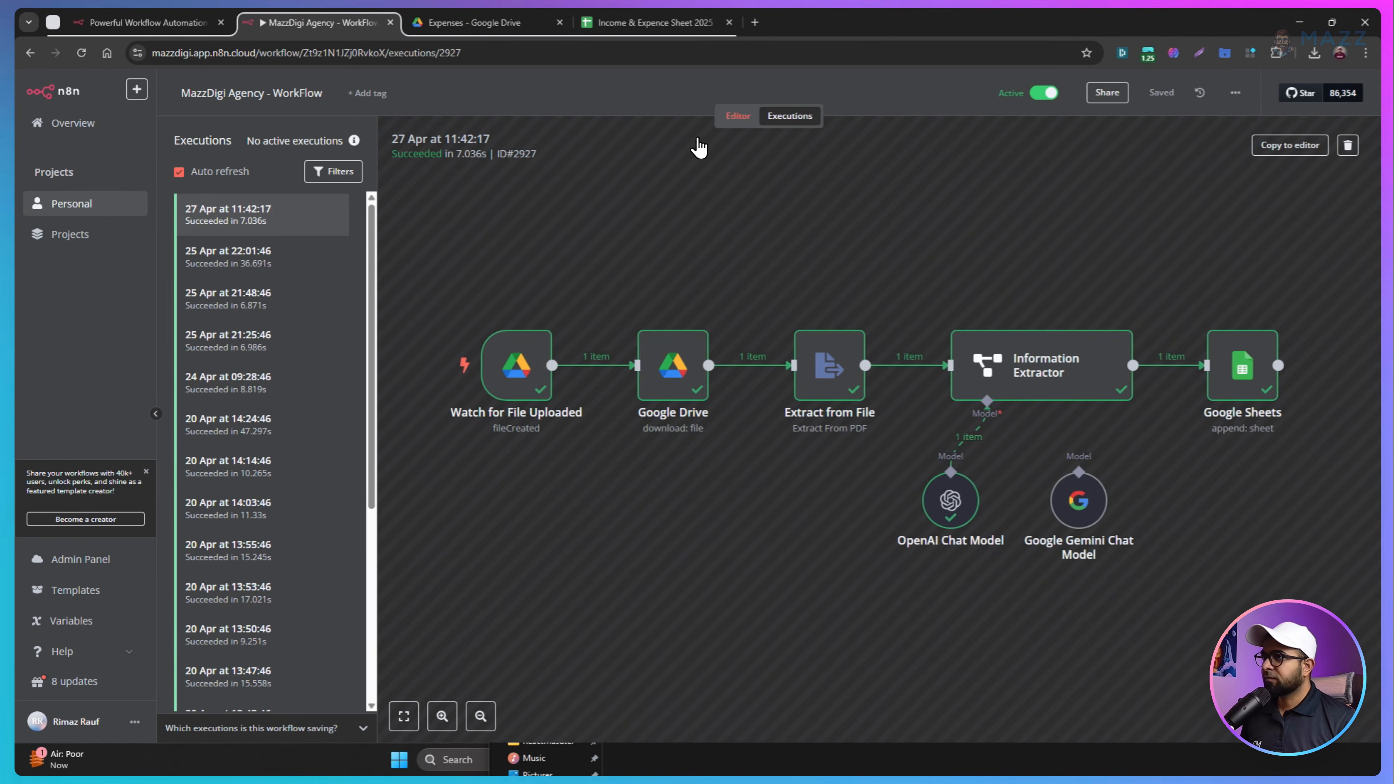
pyautogui.click(737, 115)
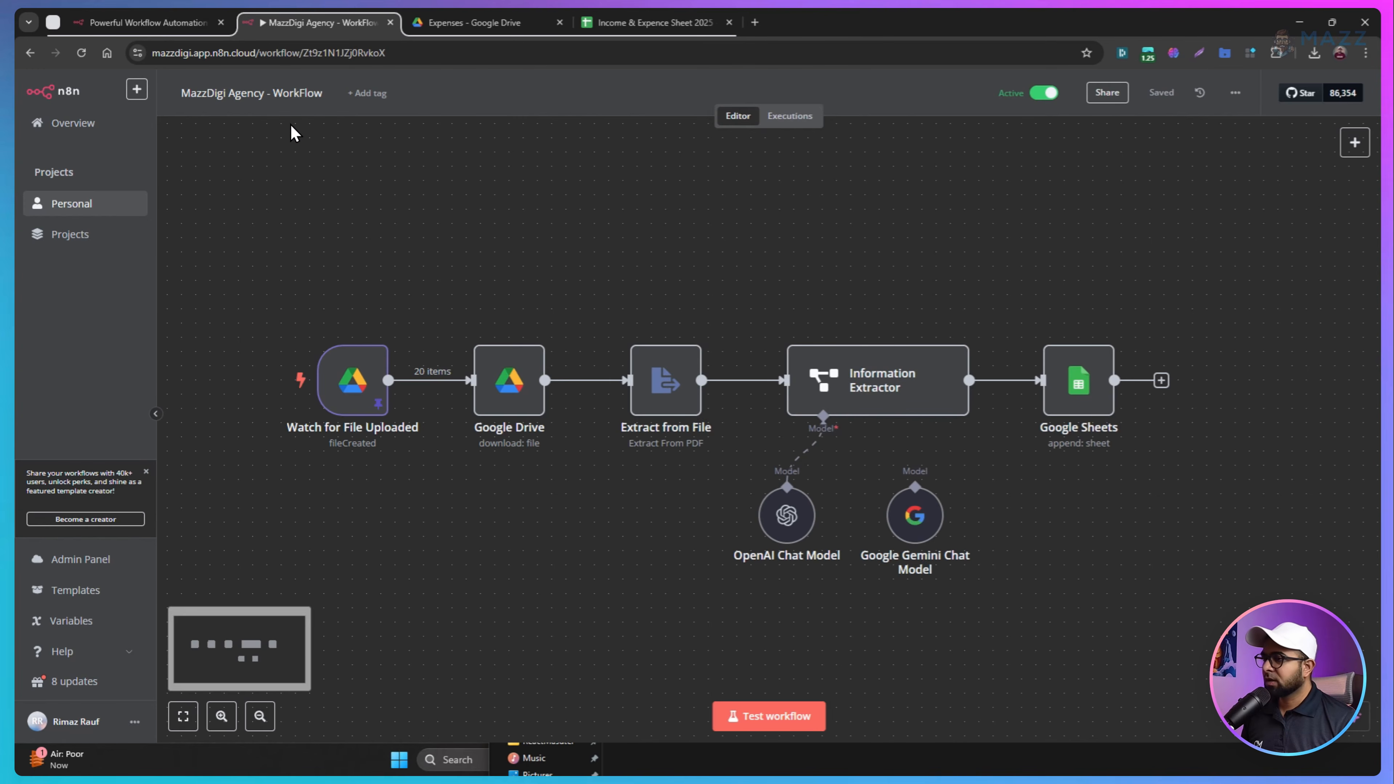
# Deactivate the workflow and bring up the node categories available for adding a next step
pyautogui.click(1044, 93)
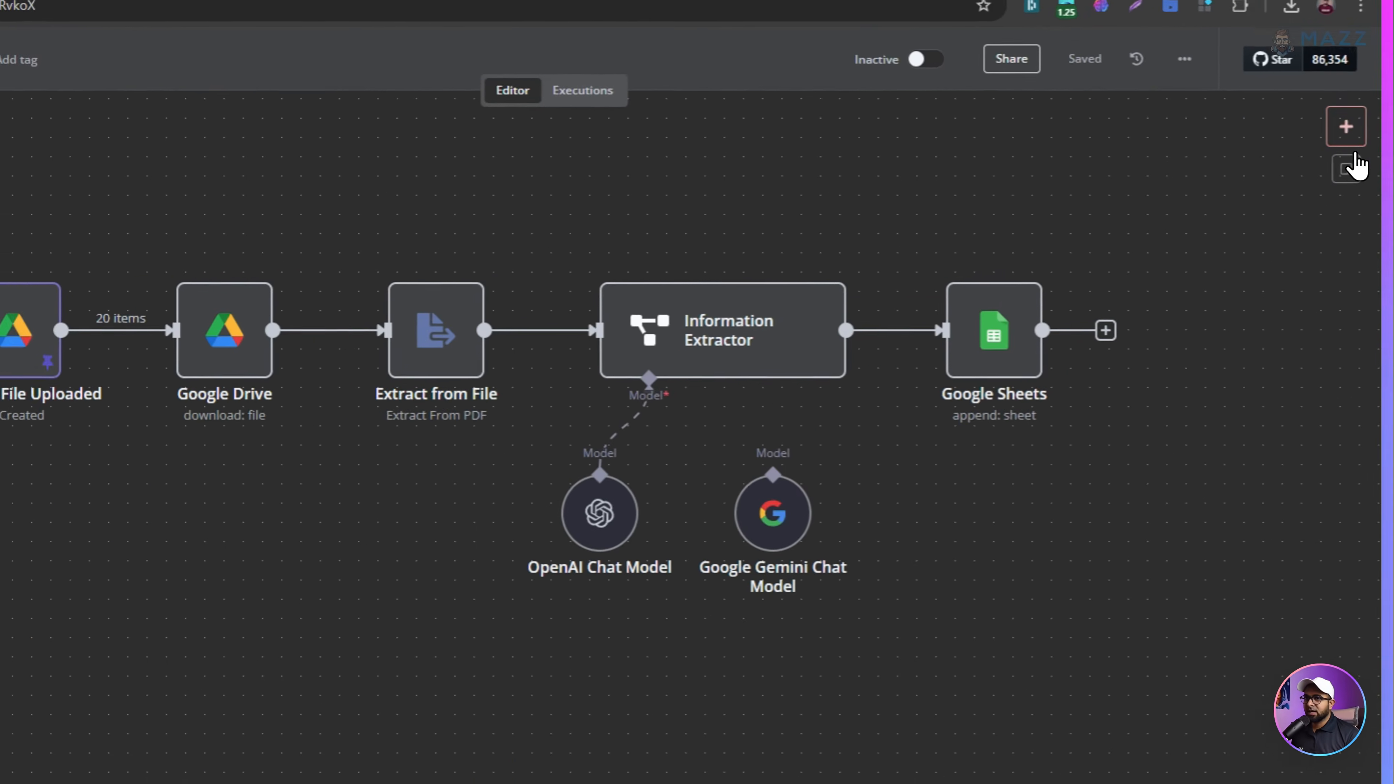
pyautogui.click(1355, 143)
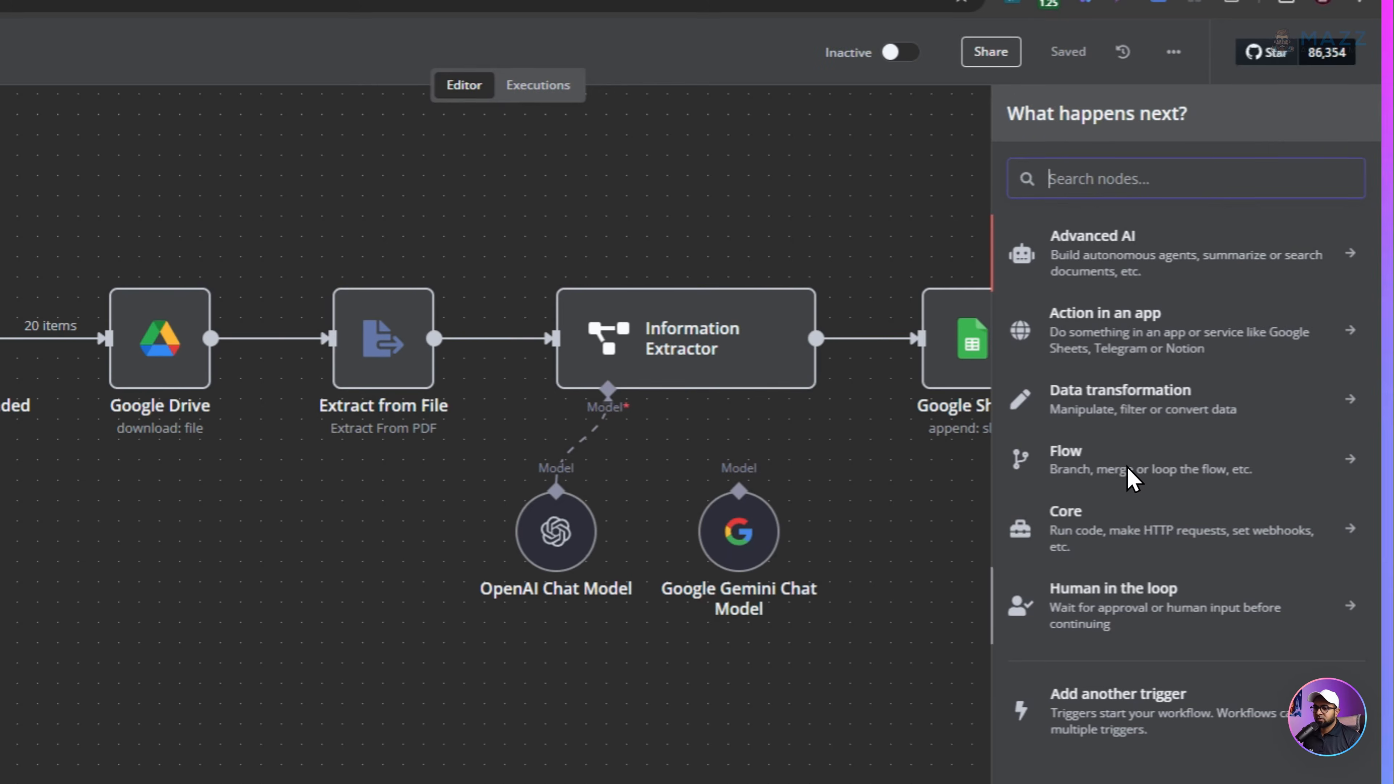
pyautogui.click(919, 409)
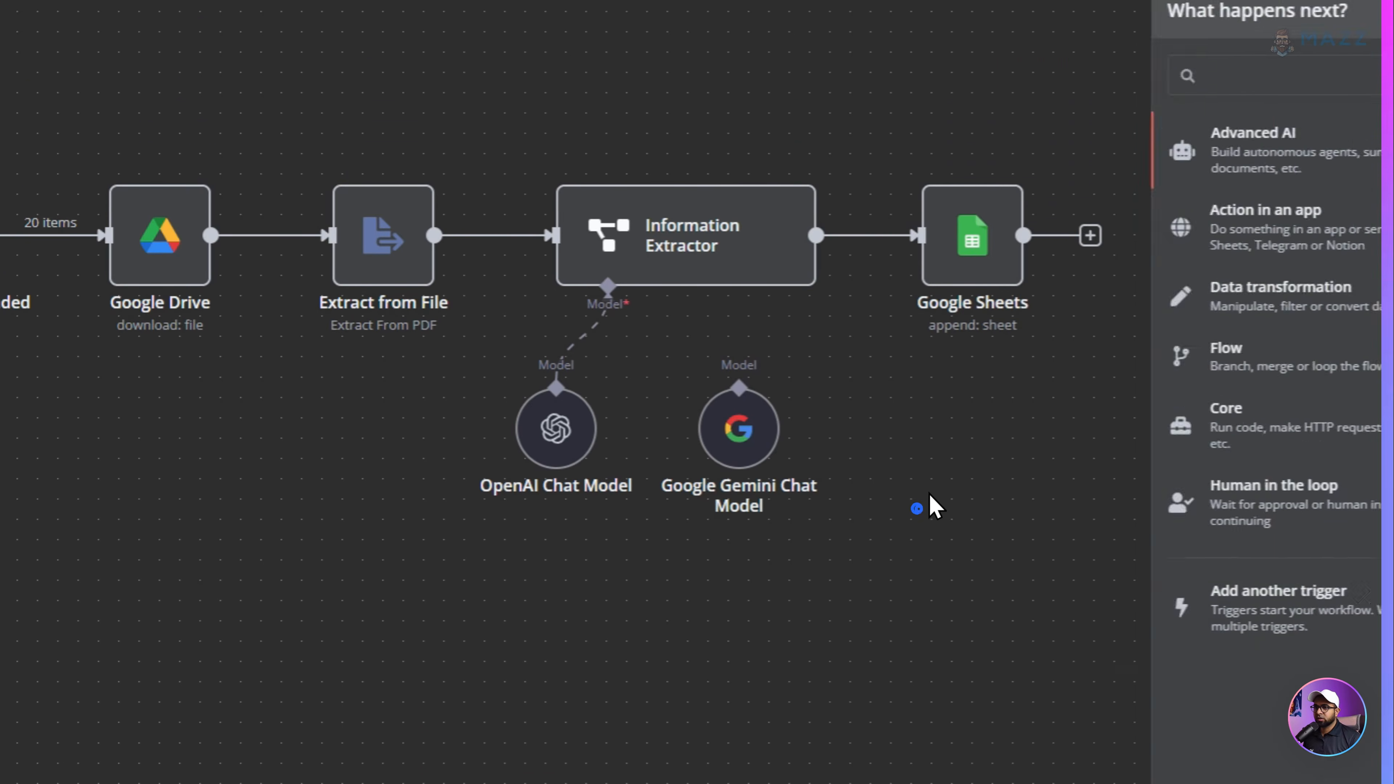
pyautogui.click(1344, 53)
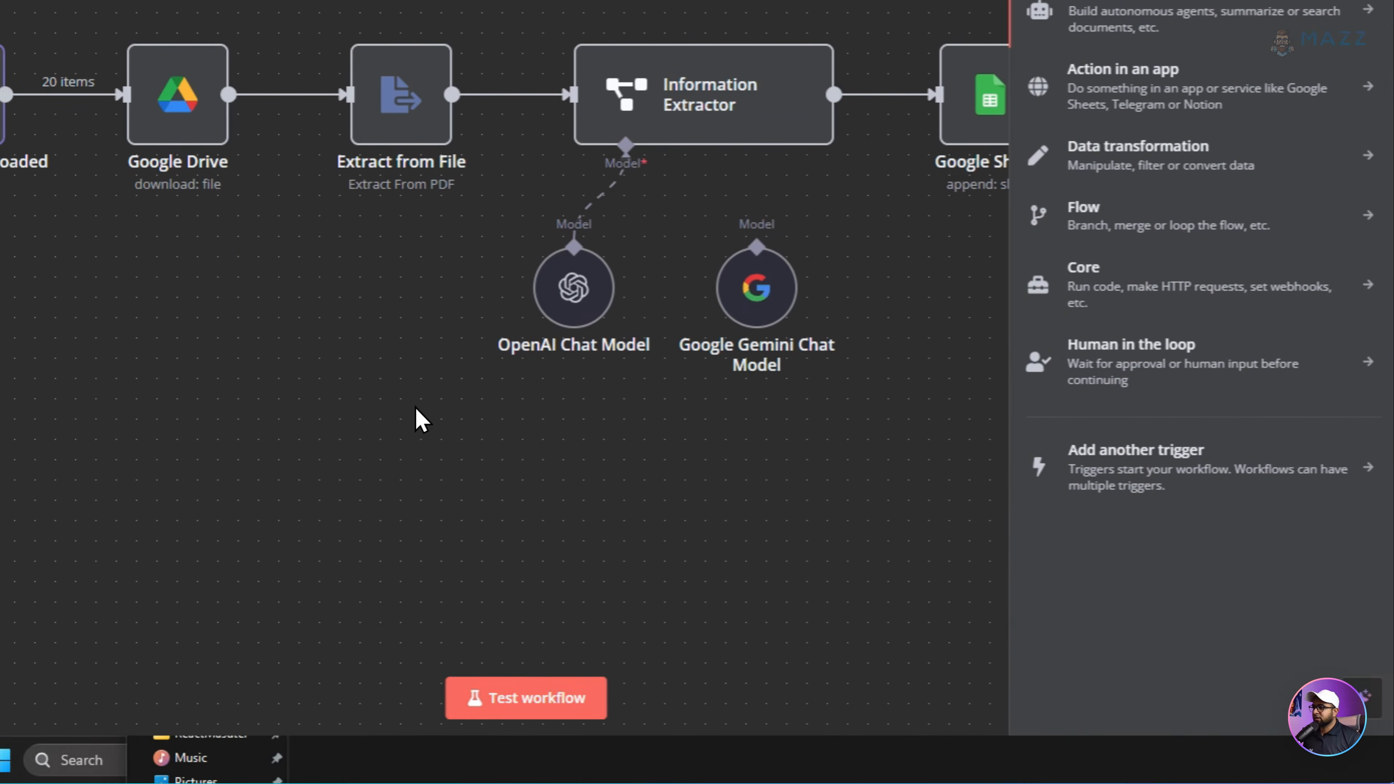
# Bring up the list of addable nodes again from an empty area of the canvas below the trigger node
pyautogui.click(307, 331)
pyautogui.rightClick(228, 335)
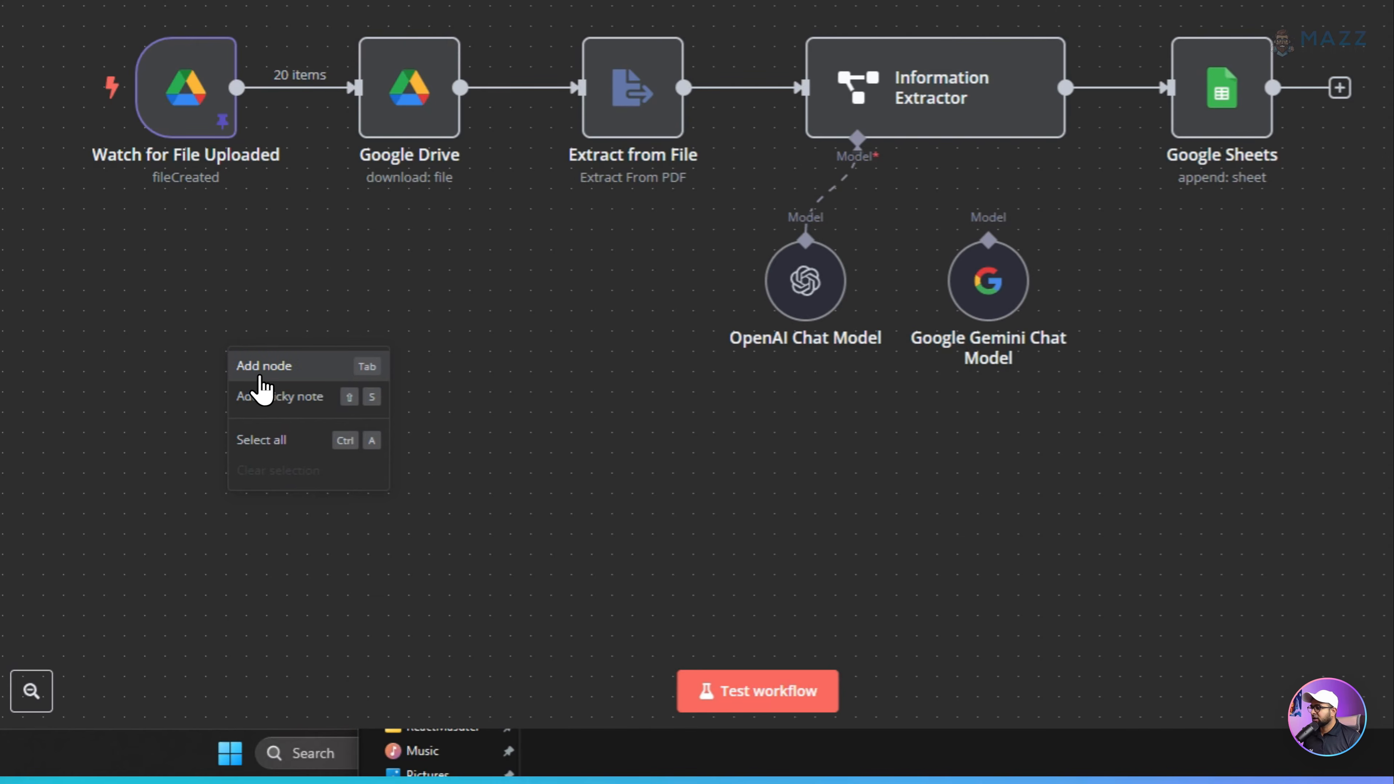
pyautogui.click(271, 371)
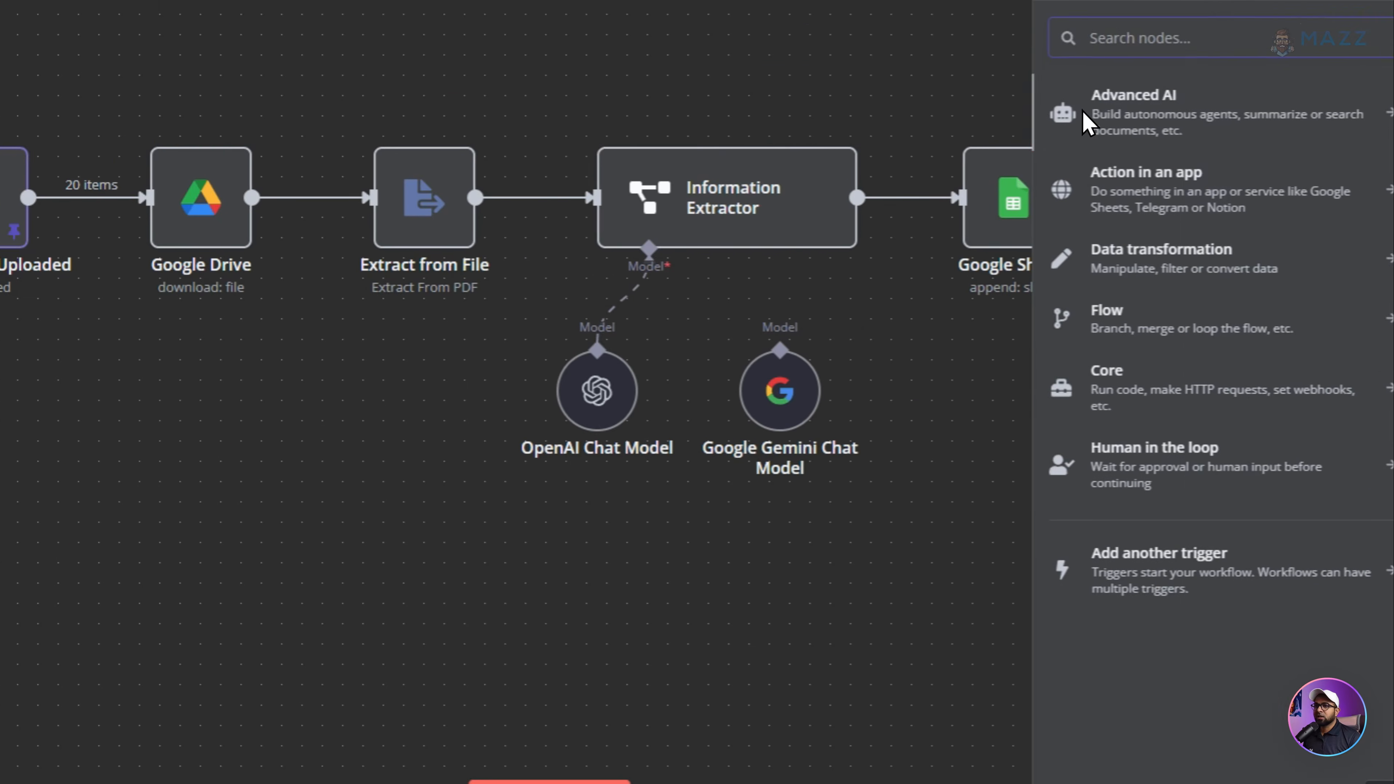
pyautogui.press('Escape')
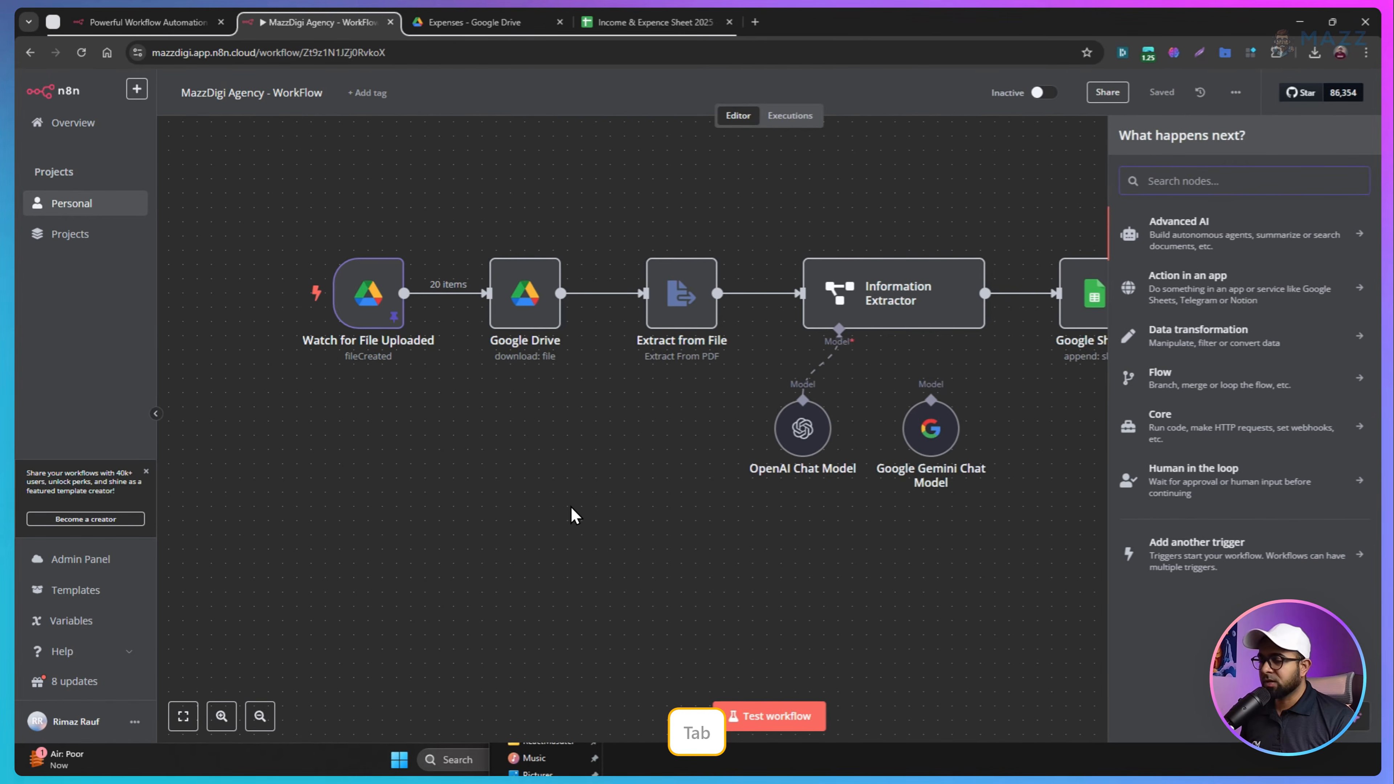
pyautogui.press('Tab')
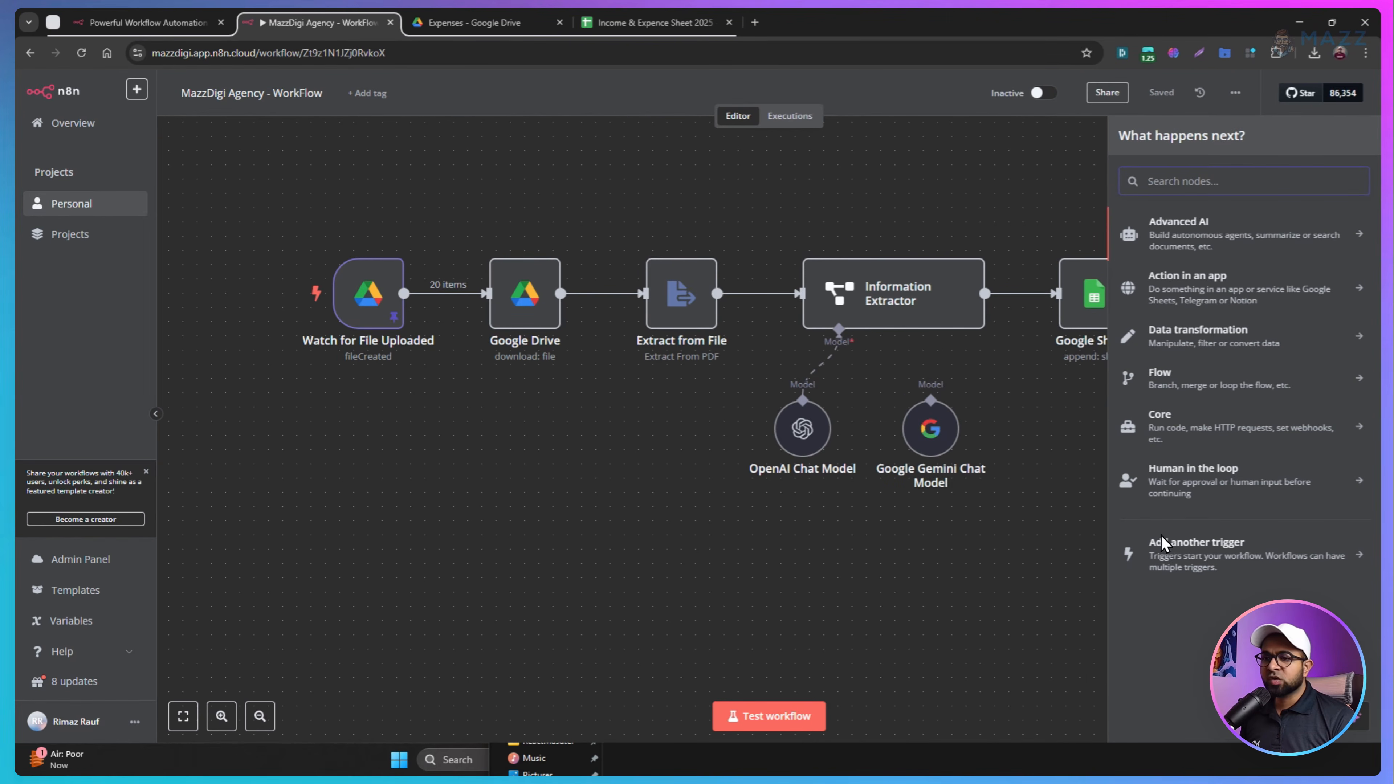
# Examine the trigger types offered for adding another trigger and return to the canvas without adding one
pyautogui.click(1193, 557)
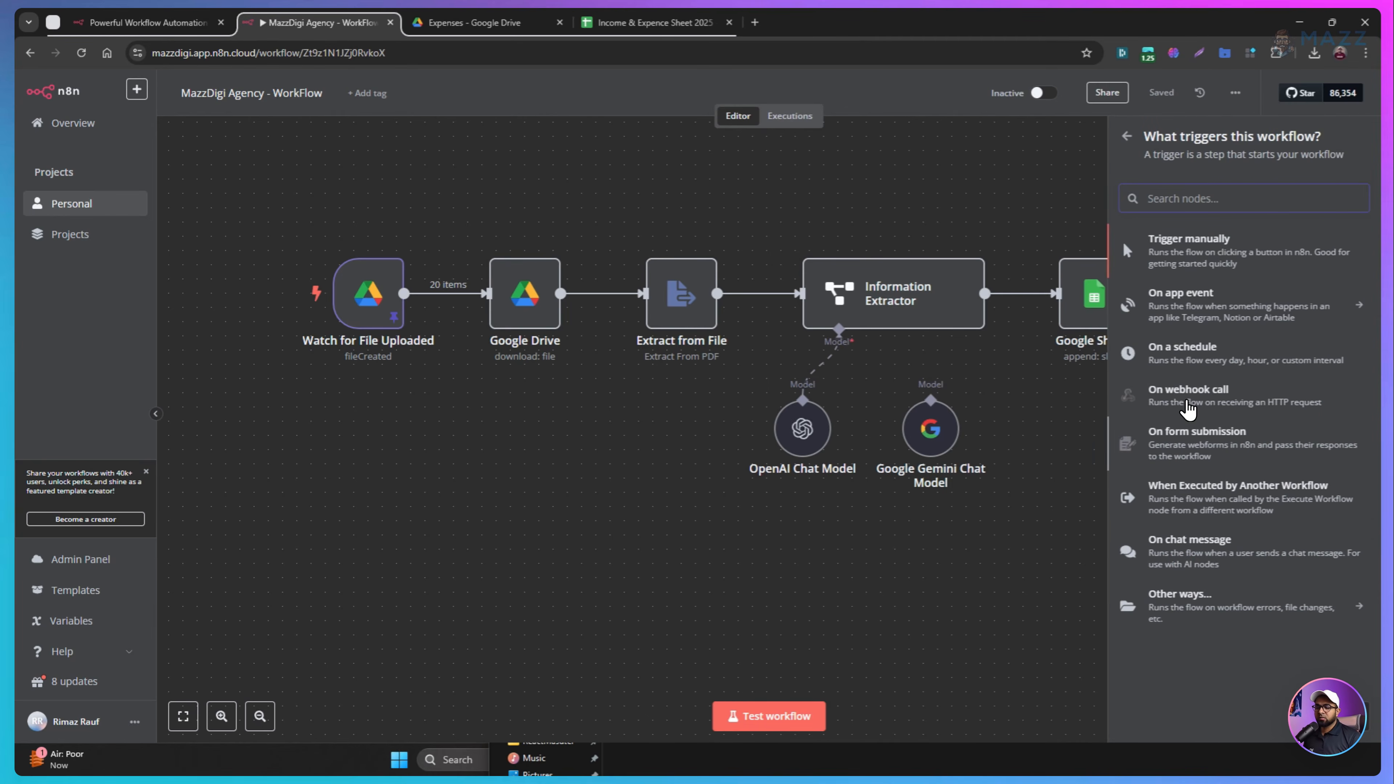
pyautogui.click(1126, 136)
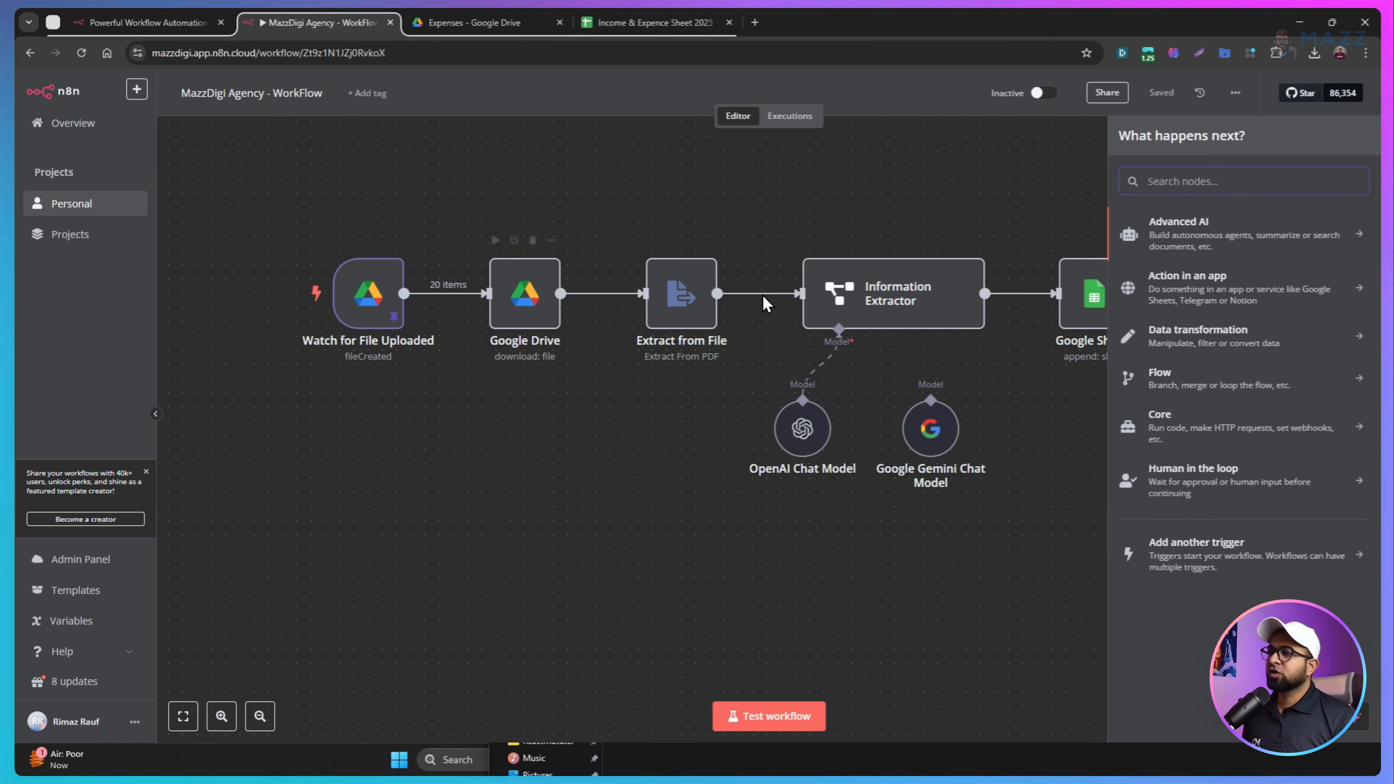
pyautogui.click(443, 424)
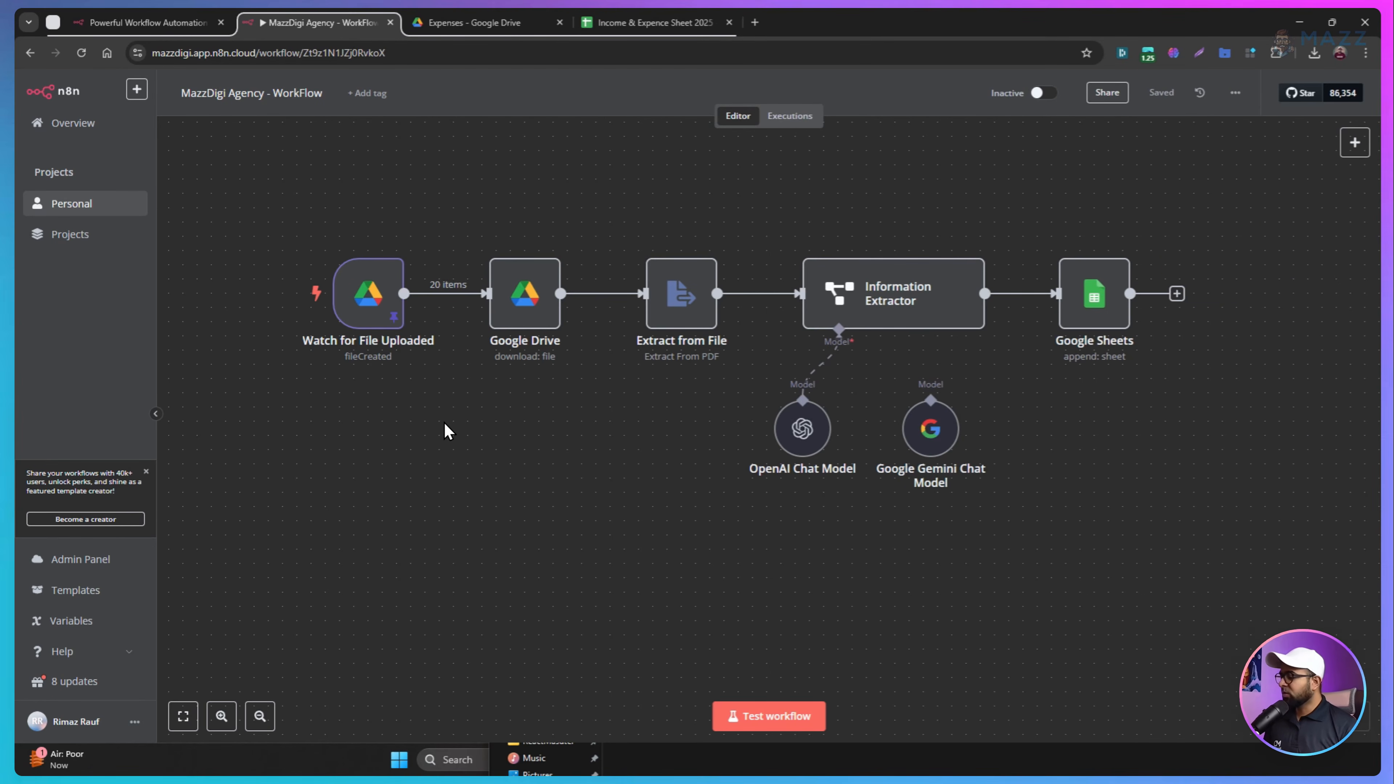
# Examine the Google Drive credential's connection details and the credential choices in the Watch for File Uploaded trigger
pyautogui.moveTo(383, 327)
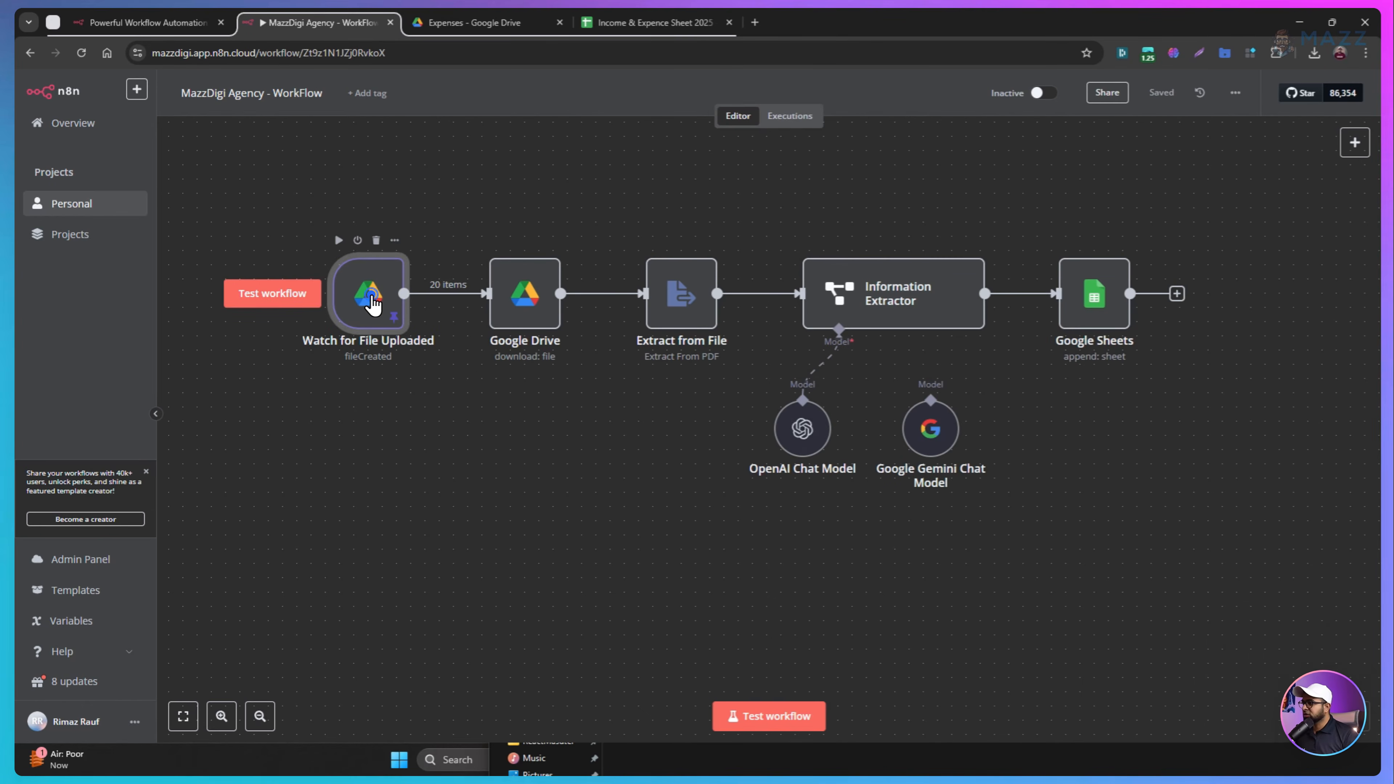
pyautogui.doubleClick(371, 299)
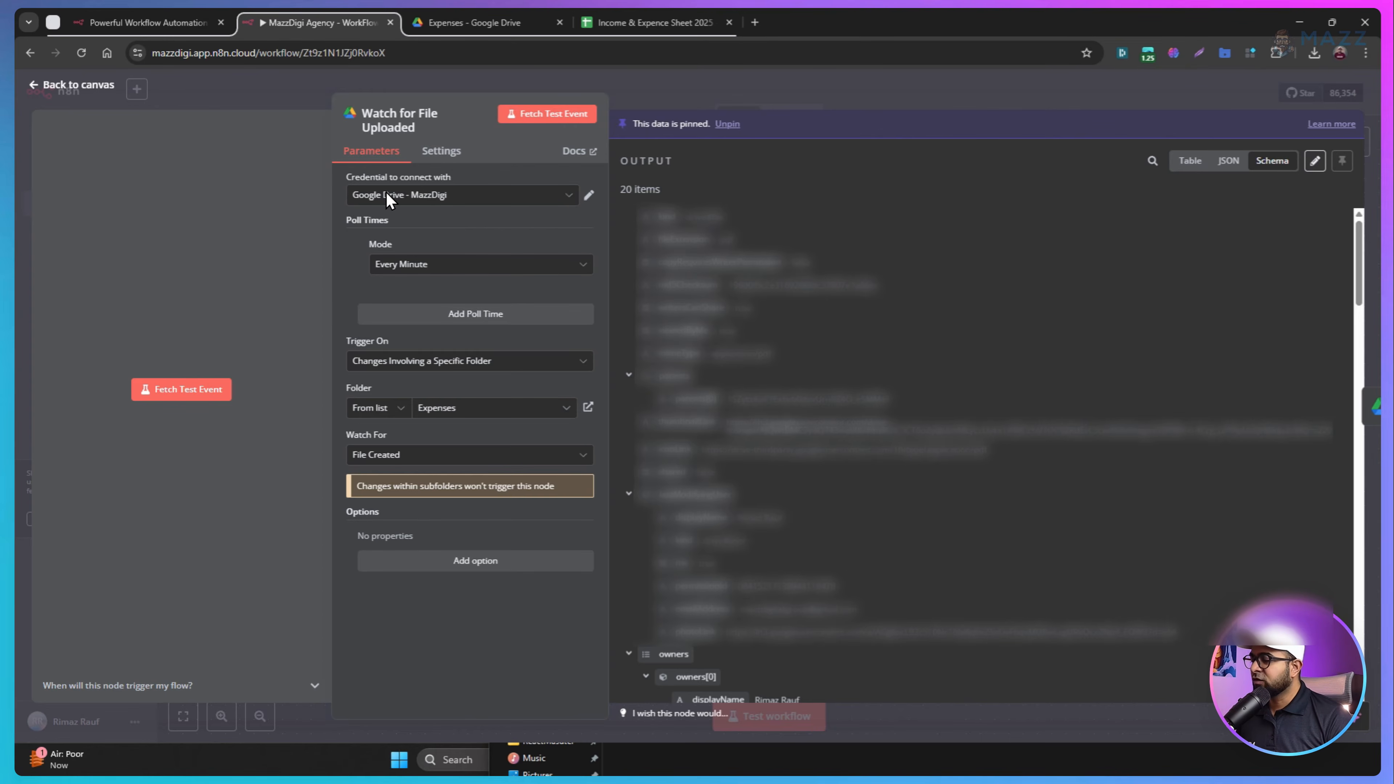
pyautogui.click(588, 195)
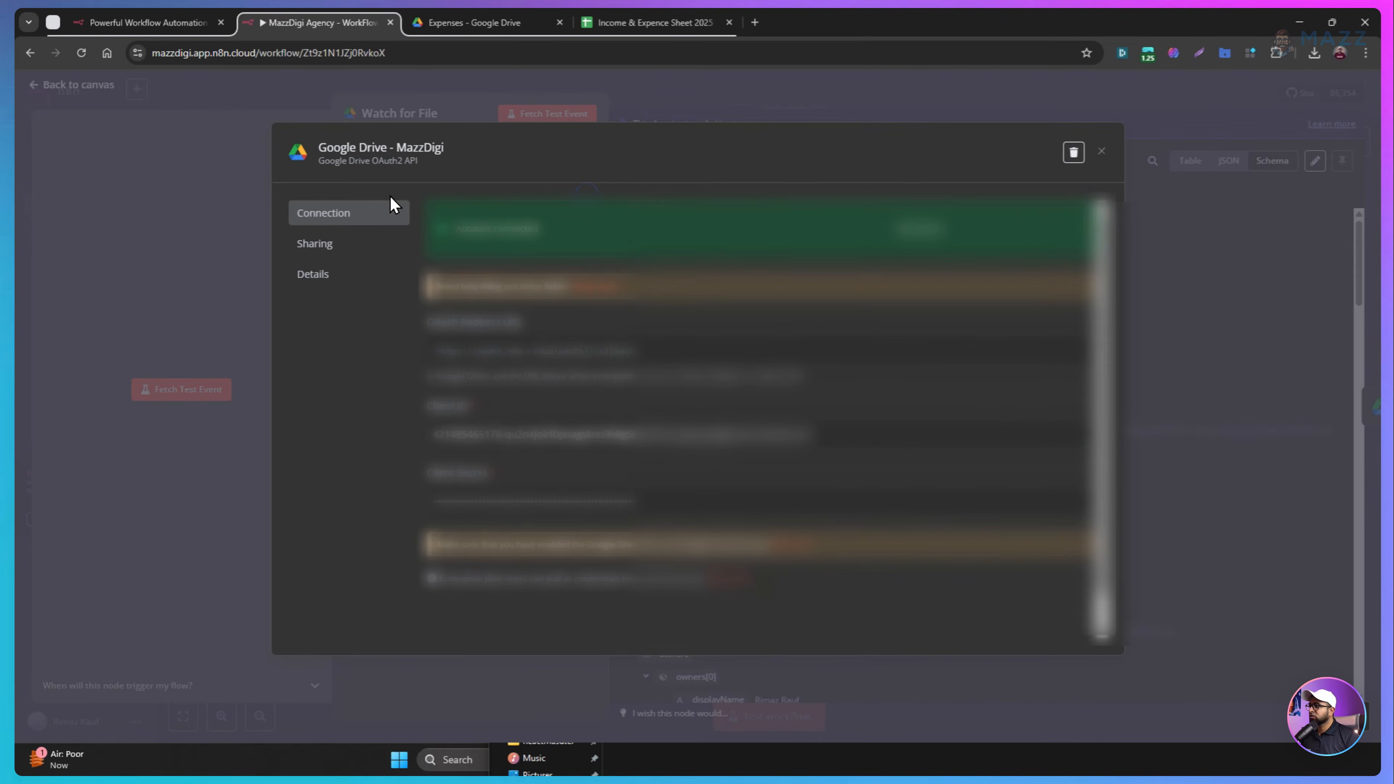
pyautogui.click(1100, 153)
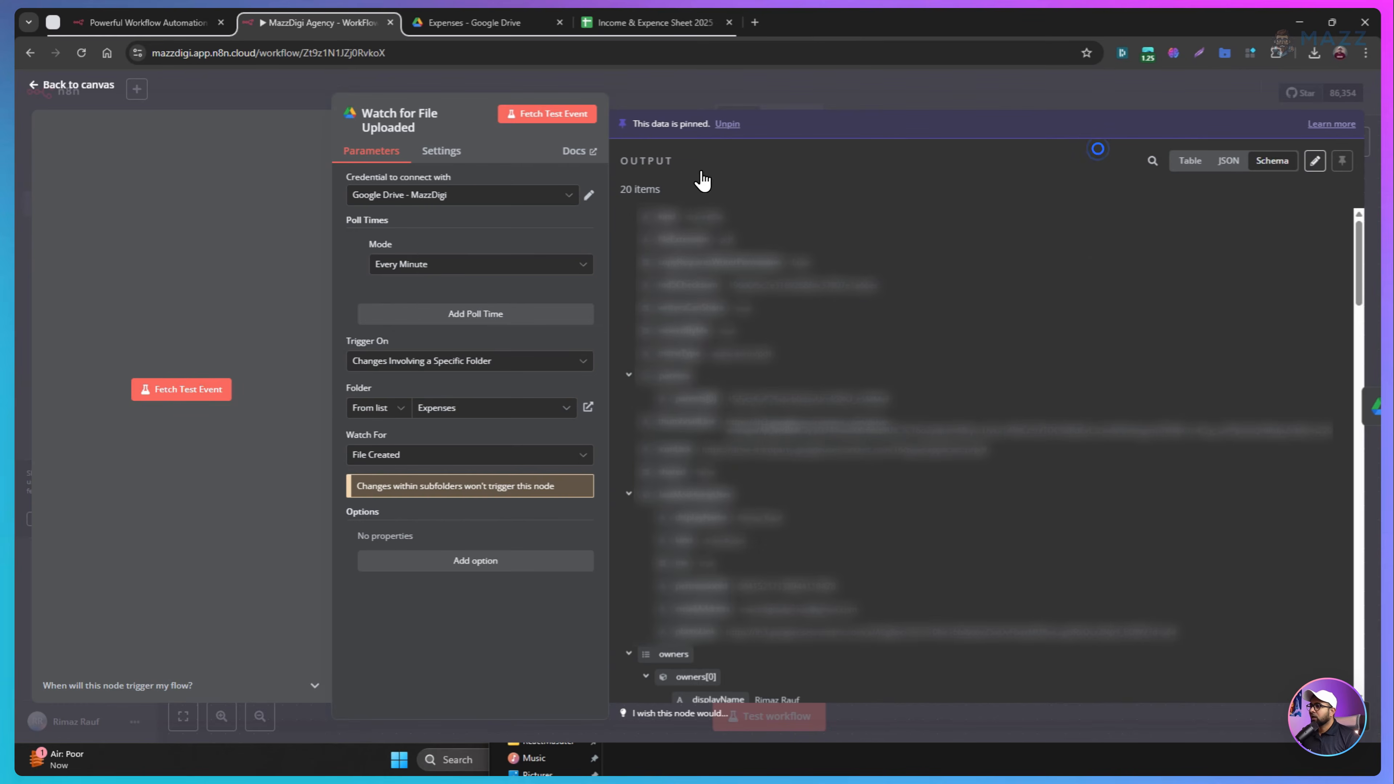
pyautogui.click(473, 196)
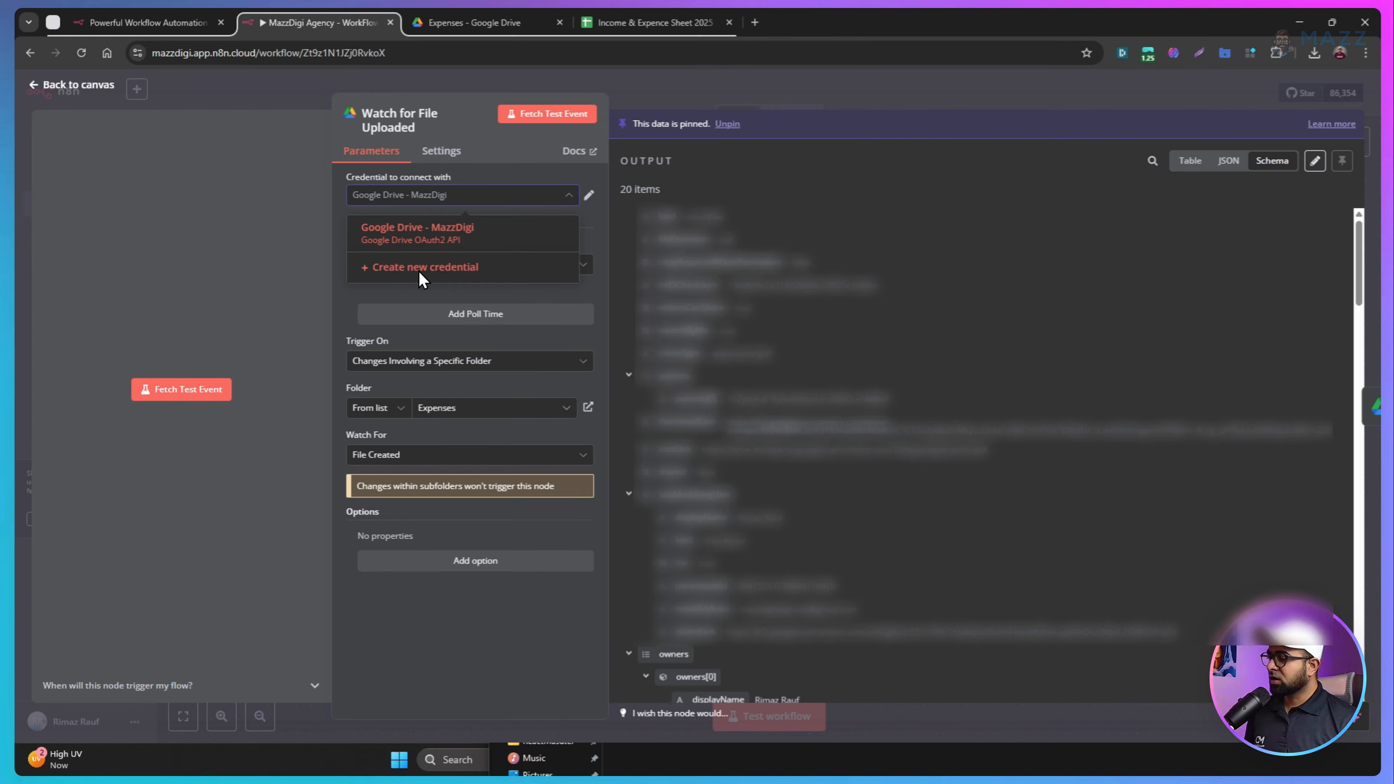
pyautogui.click(224, 296)
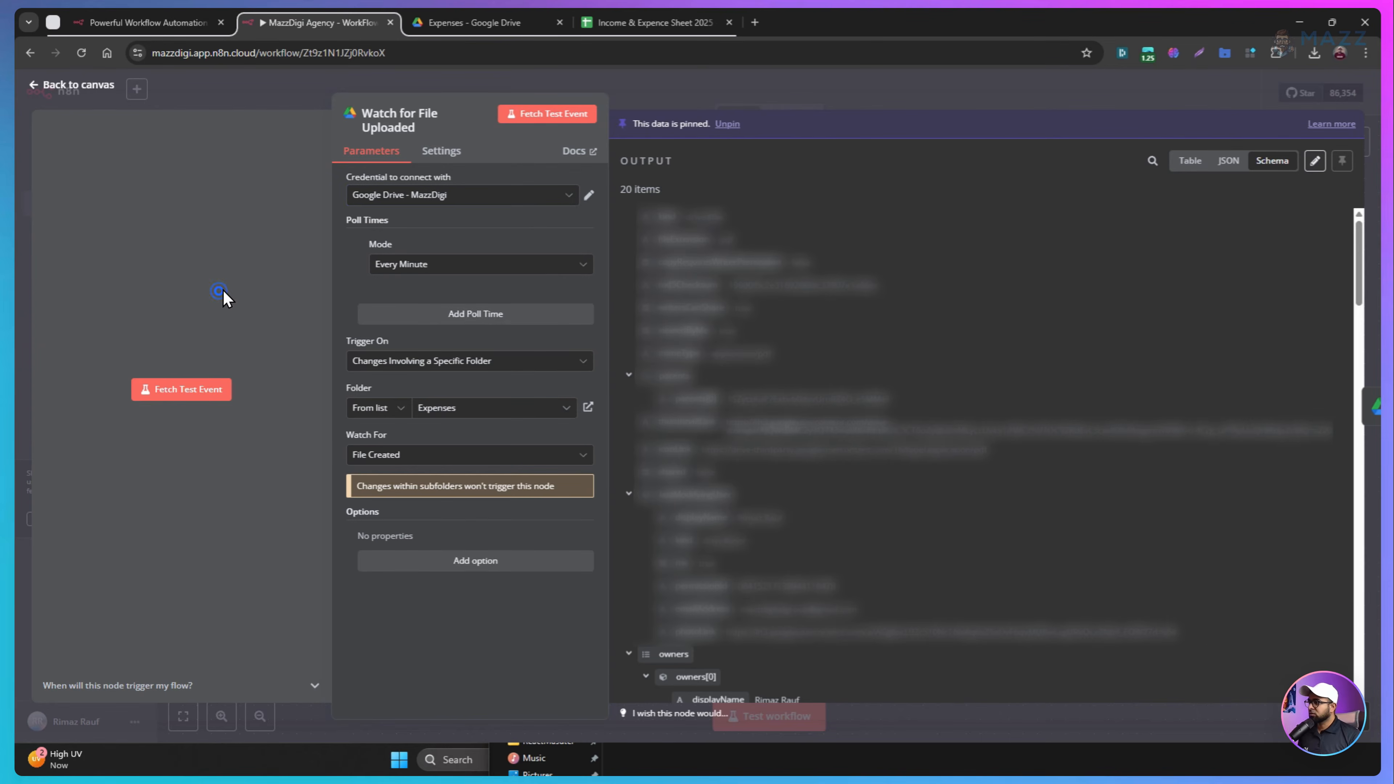
pyautogui.click(12, 226)
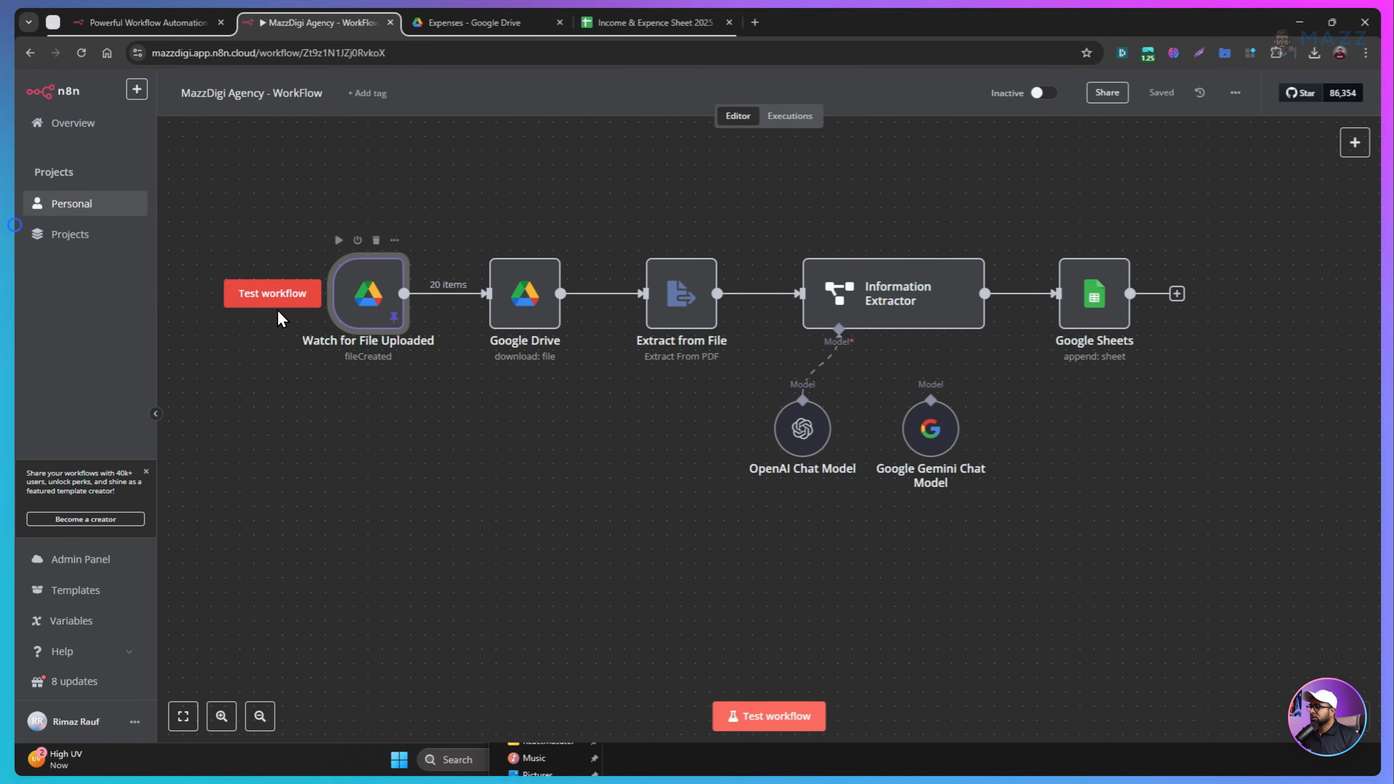
# Review the Watch for File Uploaded trigger's folder setting and the event options it can watch for
pyautogui.doubleClick(361, 318)
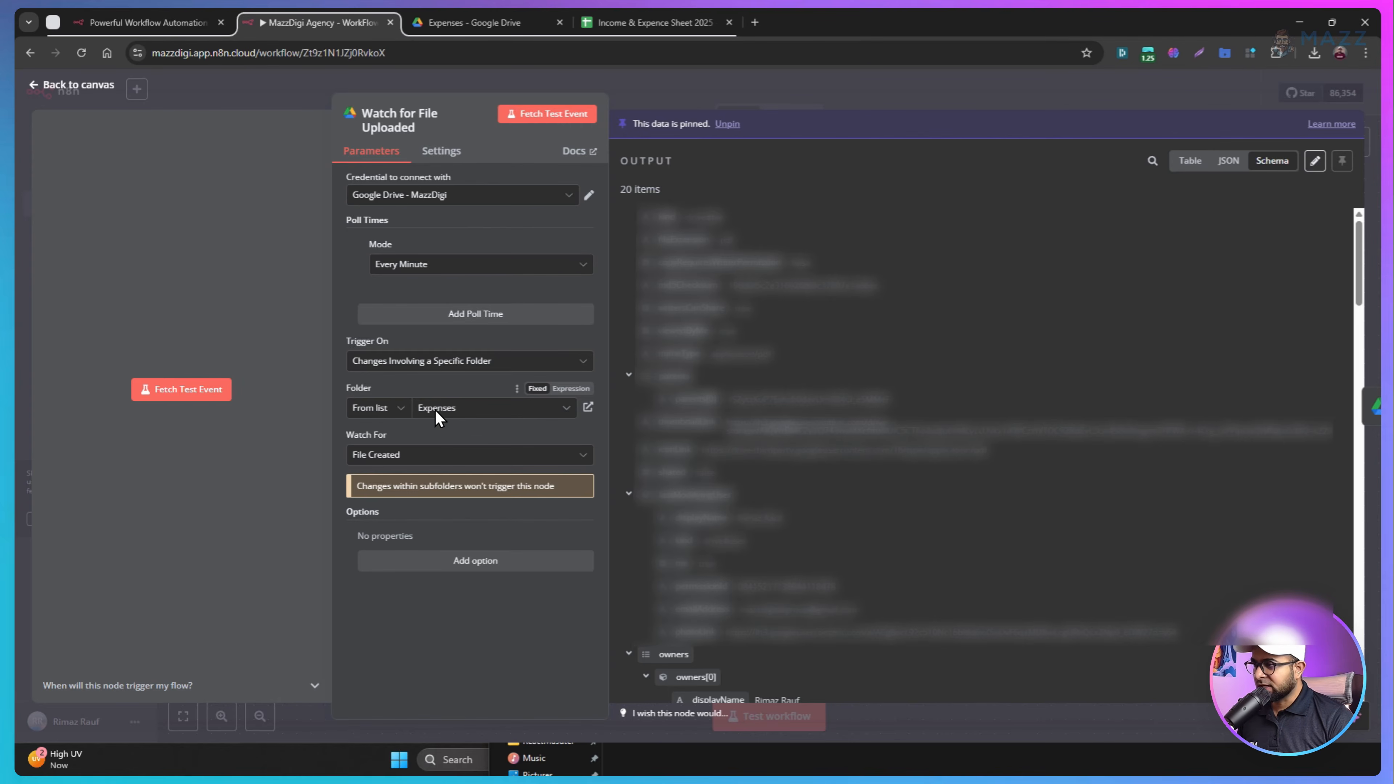
pyautogui.click(396, 454)
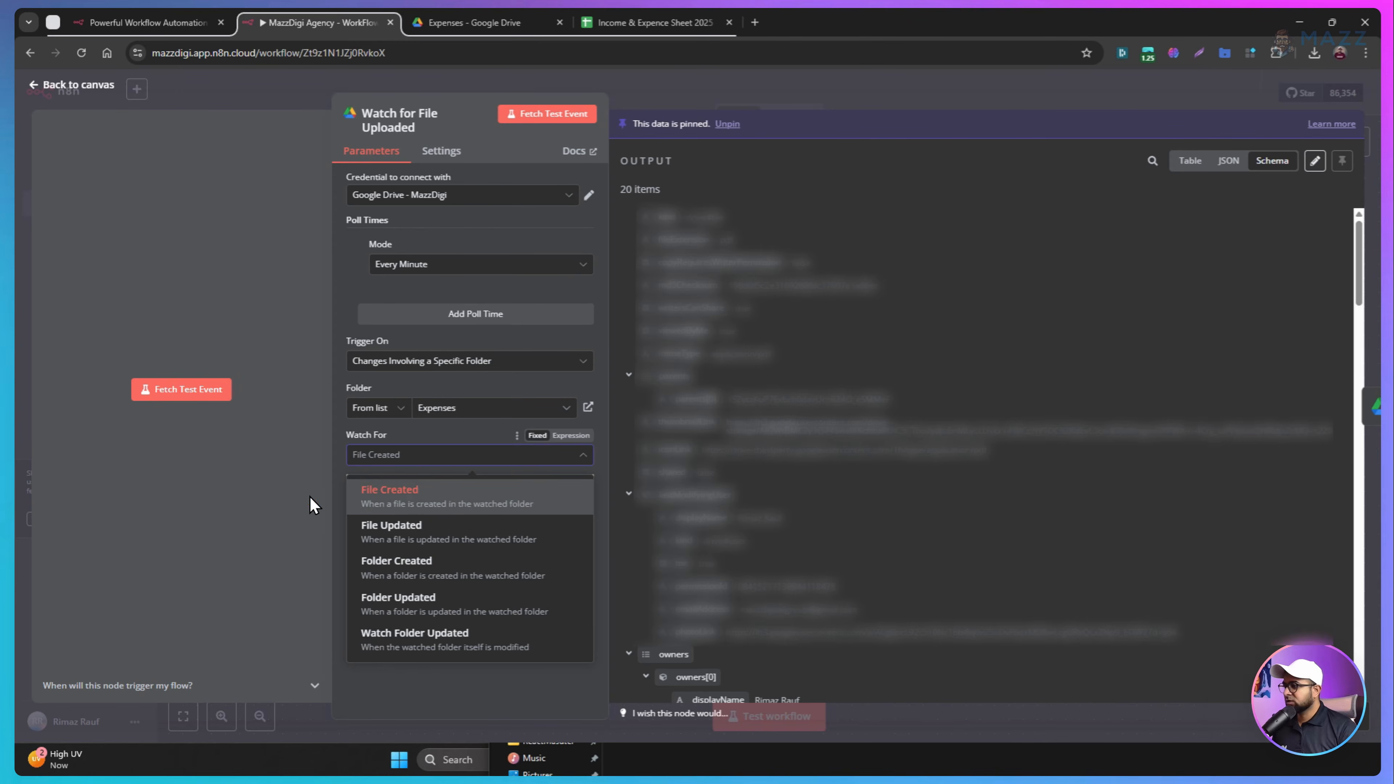
pyautogui.click(275, 501)
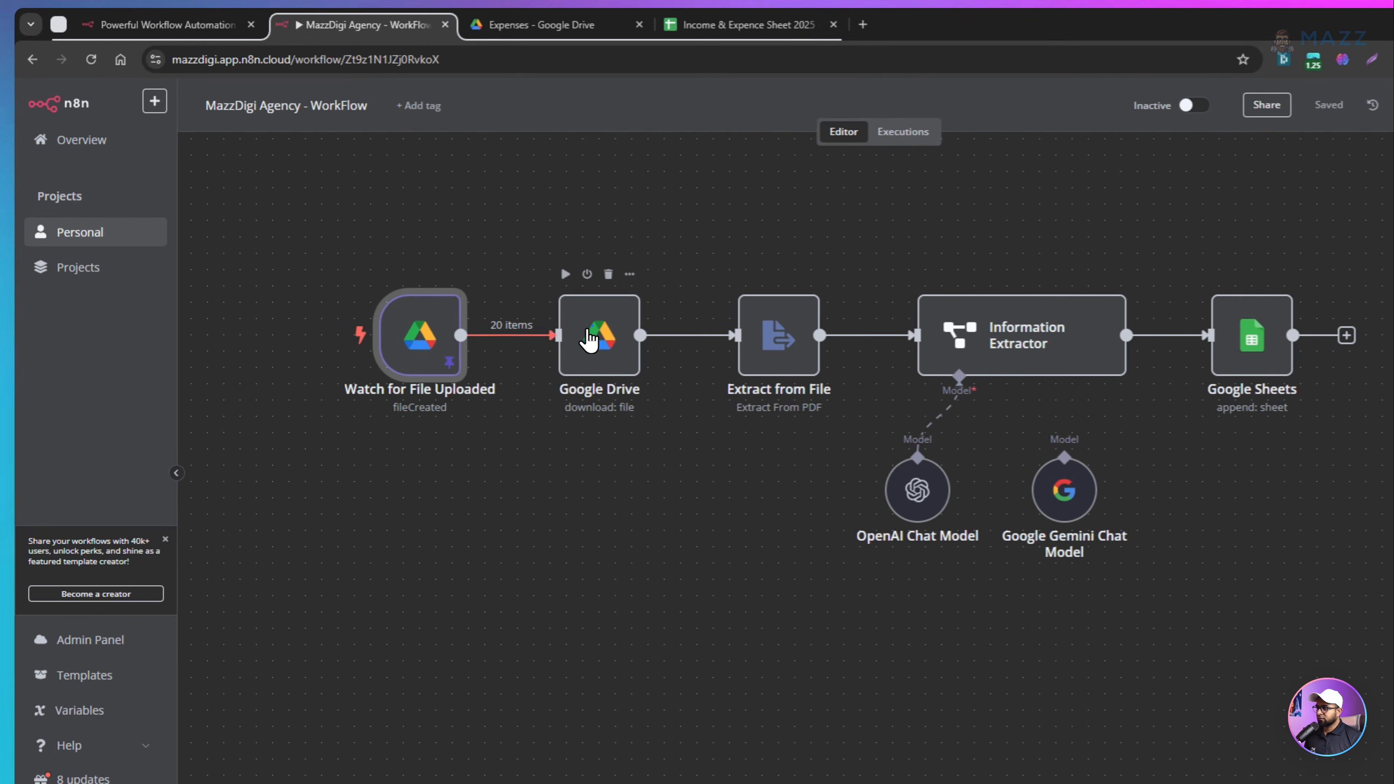
# Inspect the Google Drive download node's file ID expression and compare its input data in schema and JSON views
pyautogui.doubleClick(589, 339)
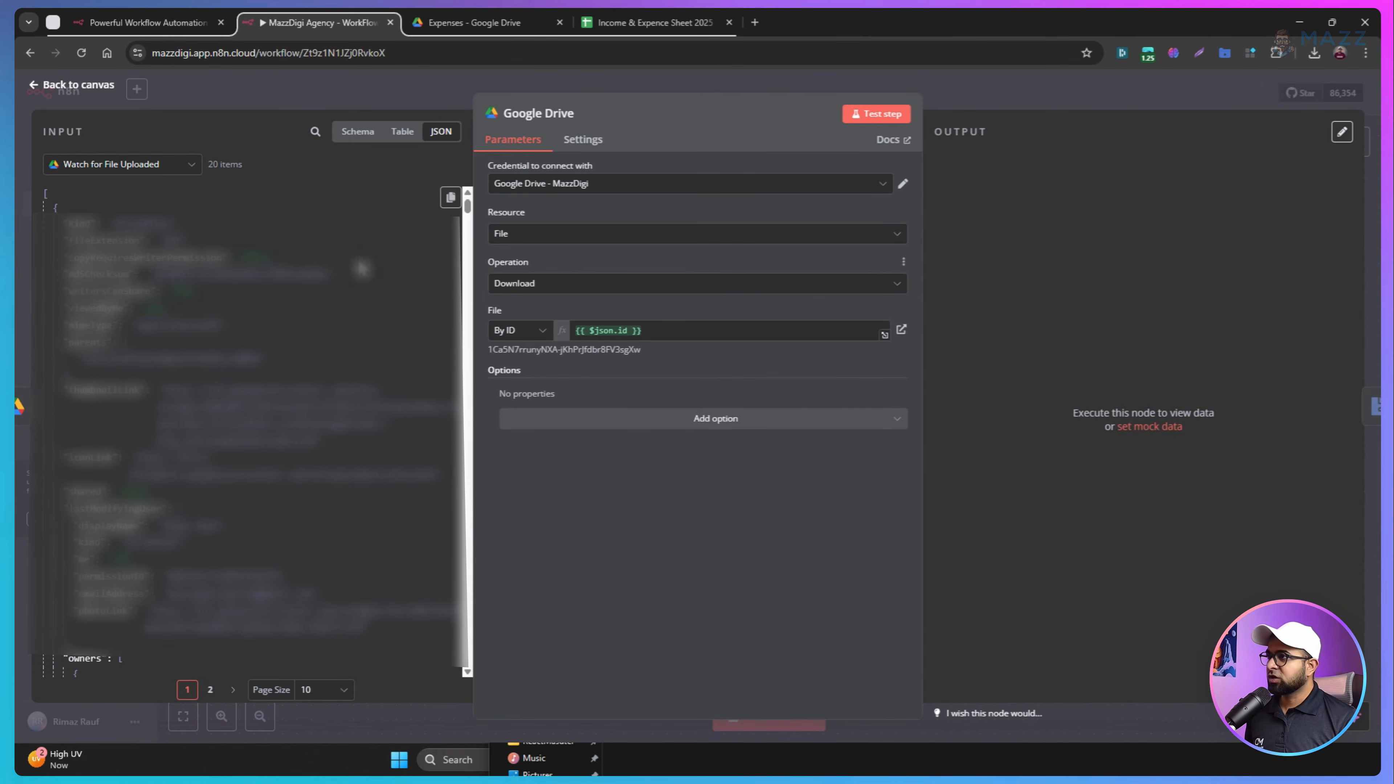
pyautogui.click(397, 135)
pyautogui.click(358, 134)
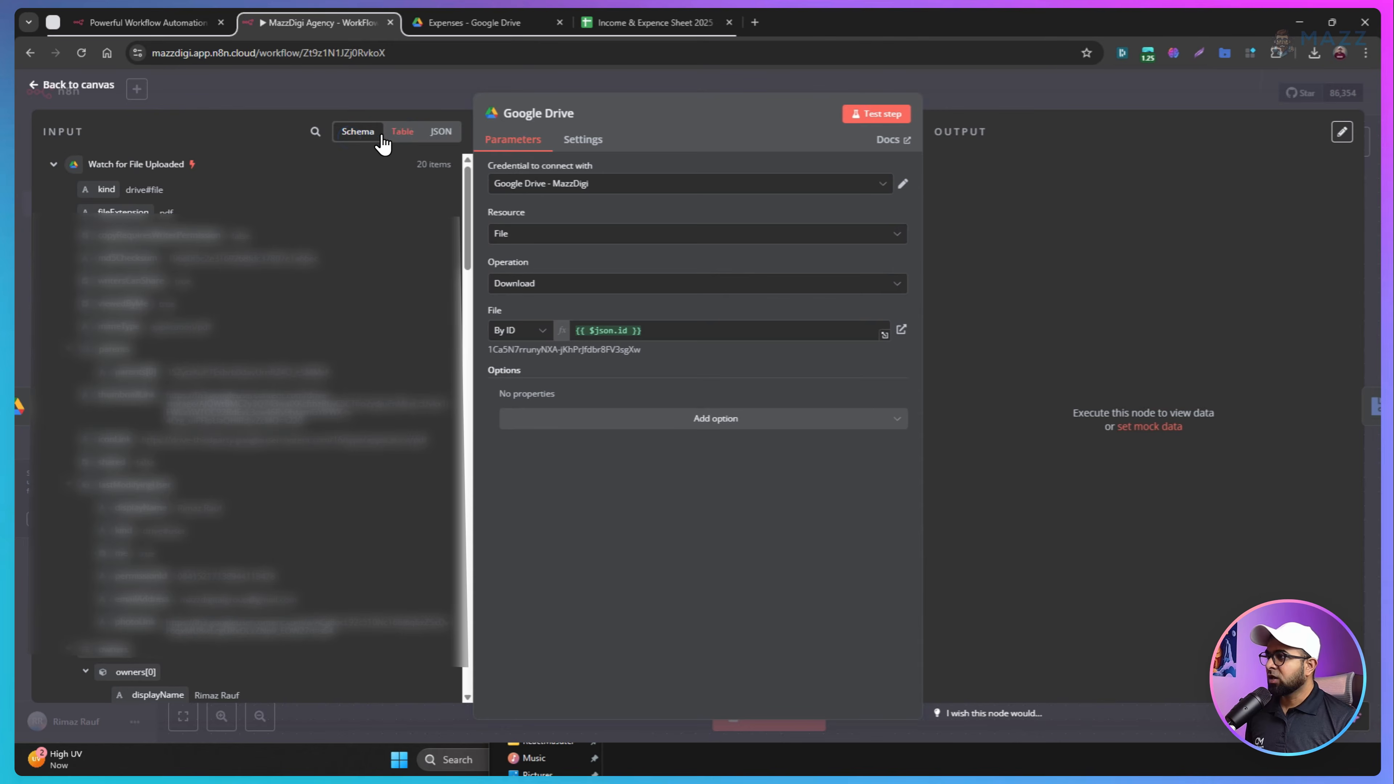
pyautogui.click(439, 132)
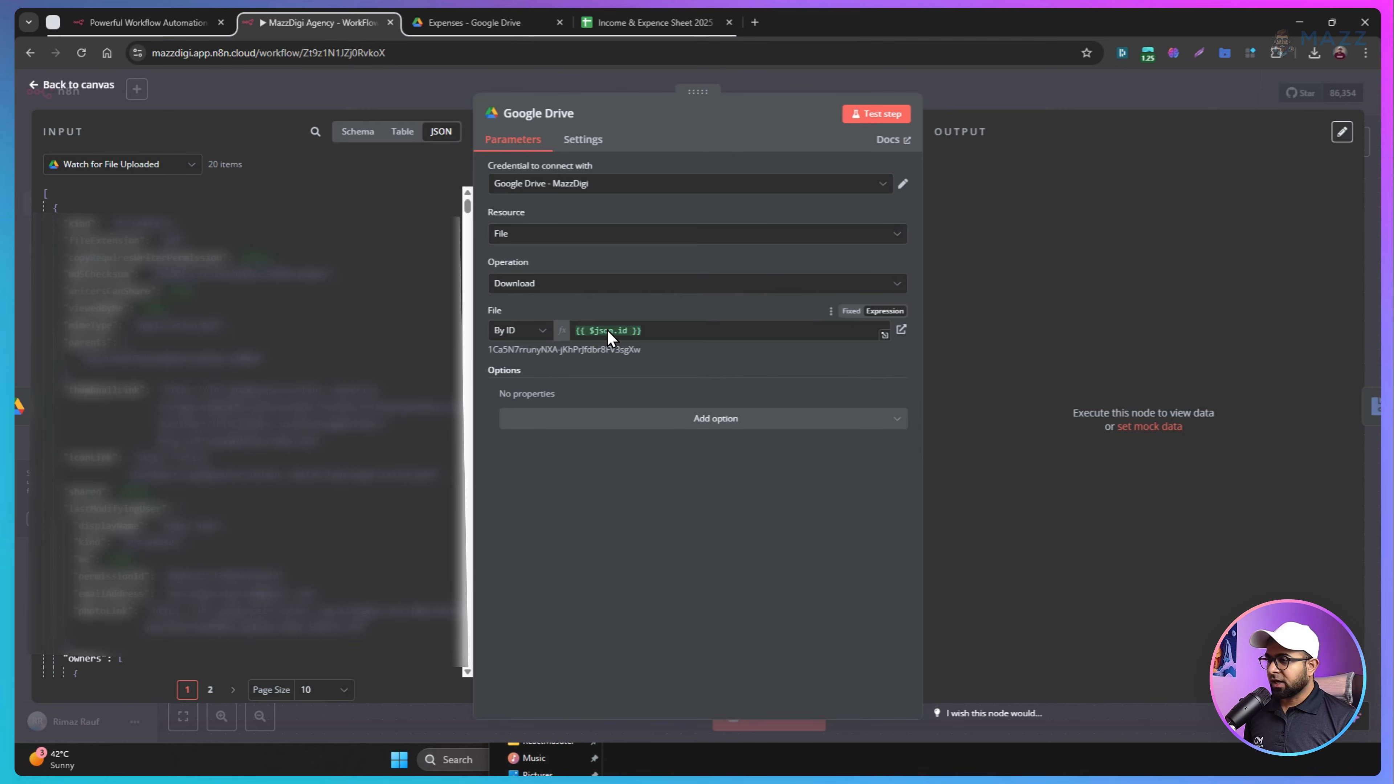
pyautogui.click(24, 278)
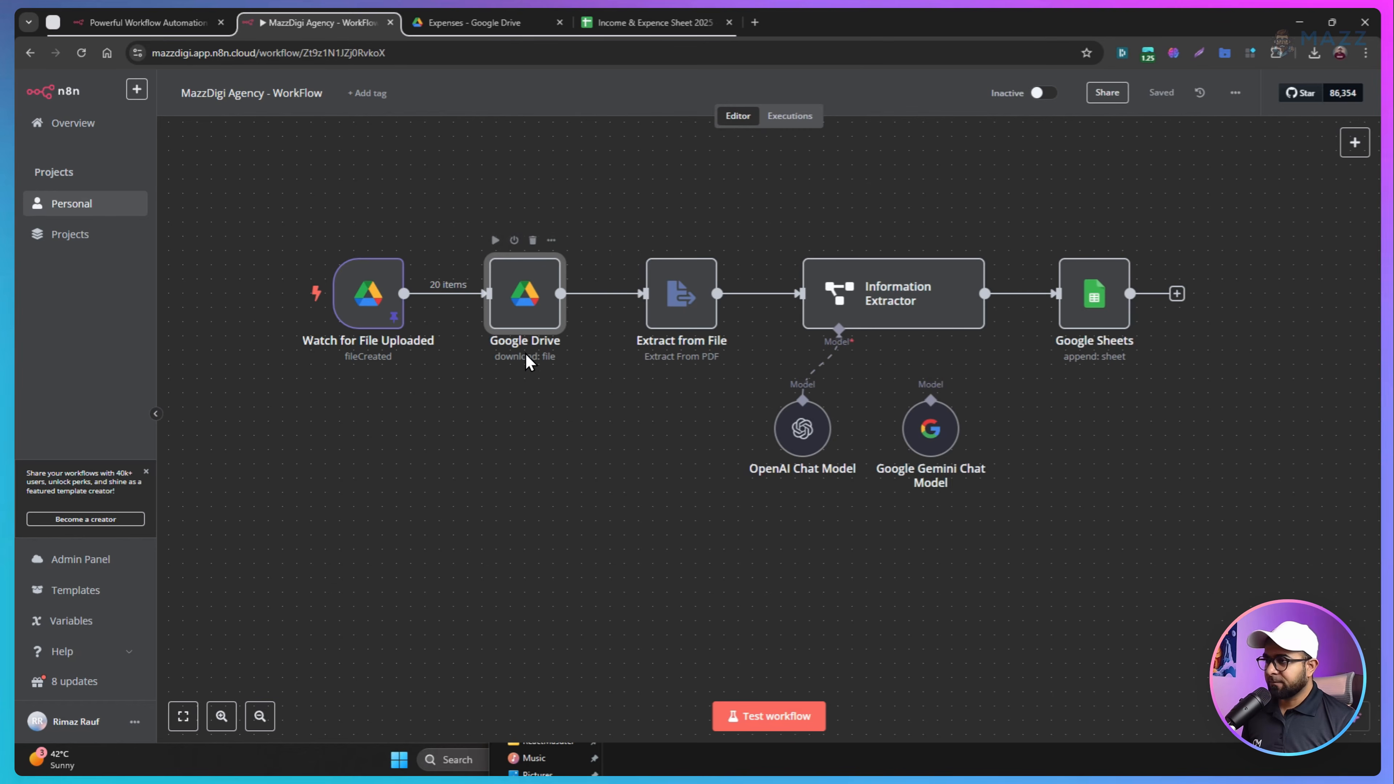
# Check the Extract from File node's operation and input binary field settings
pyautogui.click(676, 311)
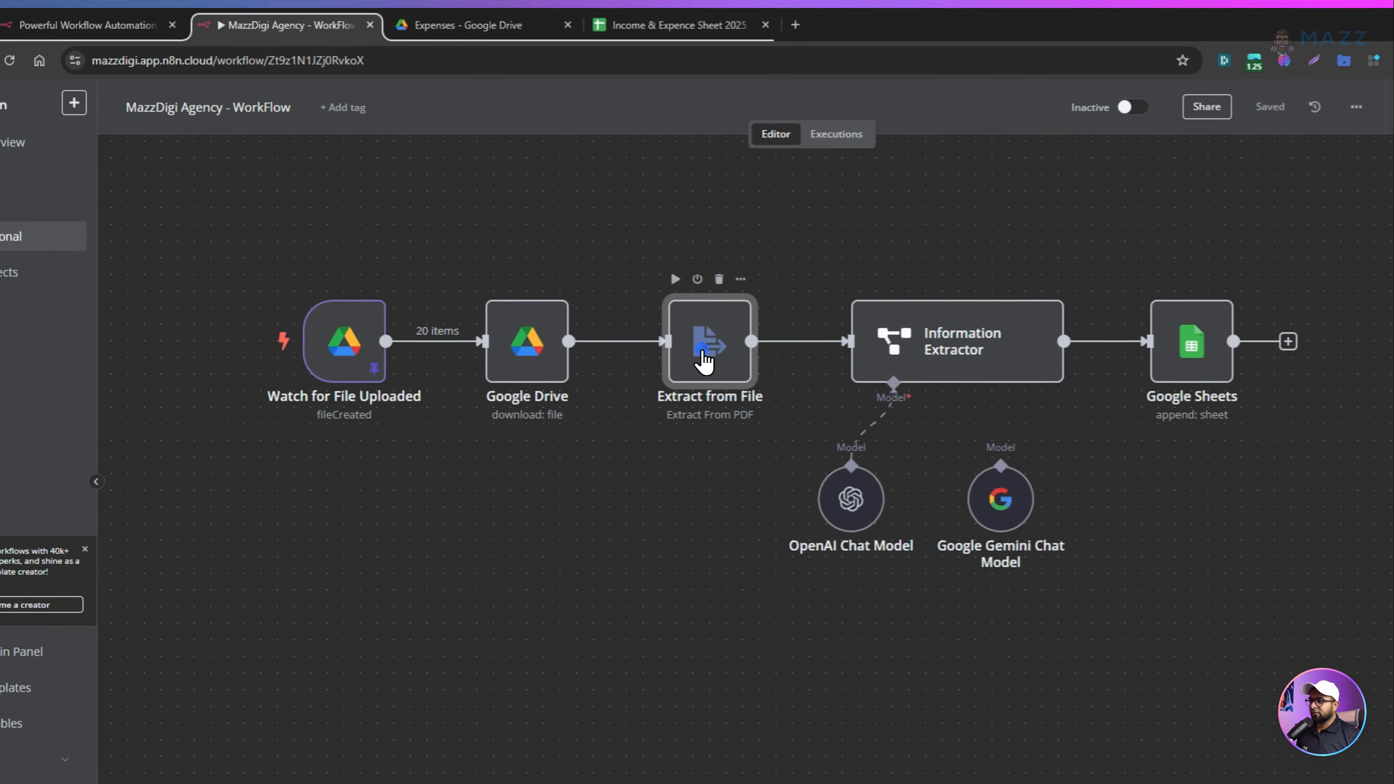
pyautogui.doubleClick(704, 359)
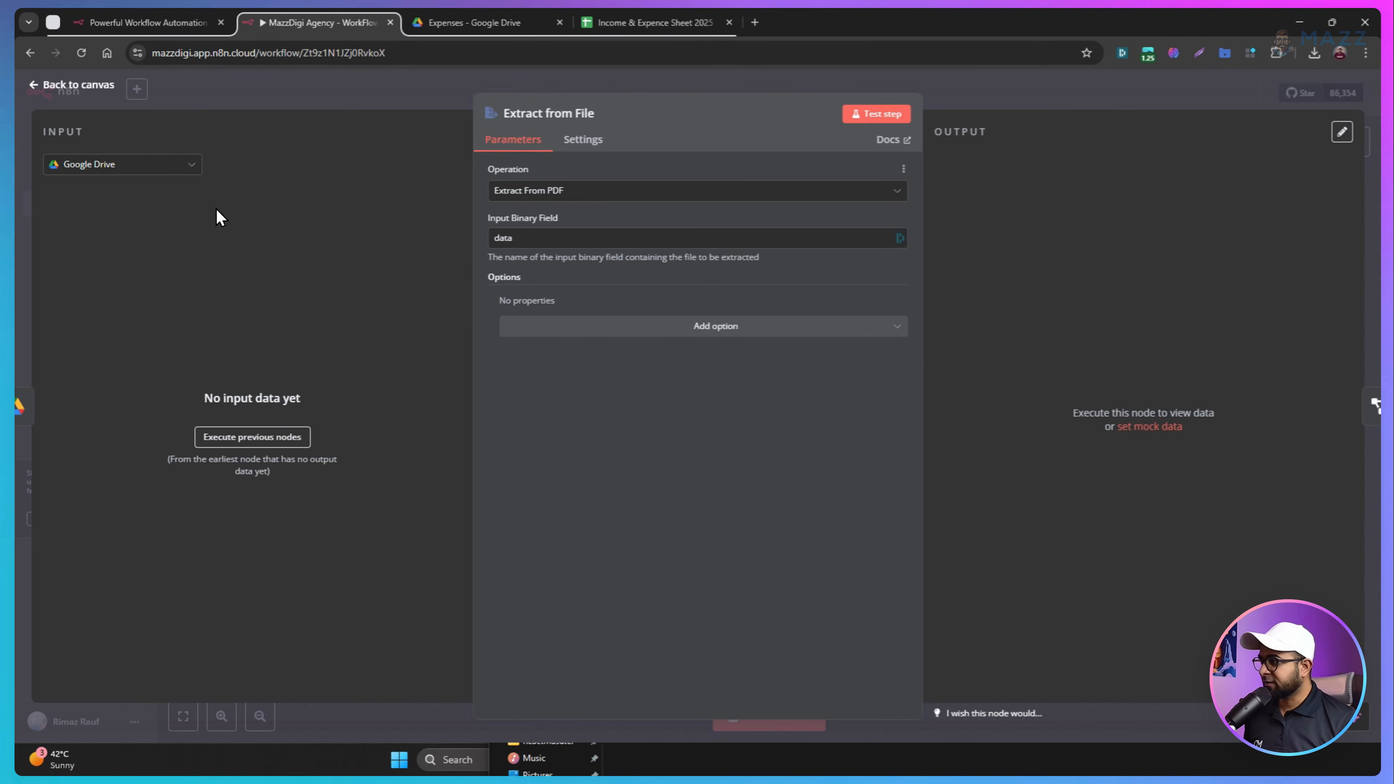
pyautogui.click(20, 237)
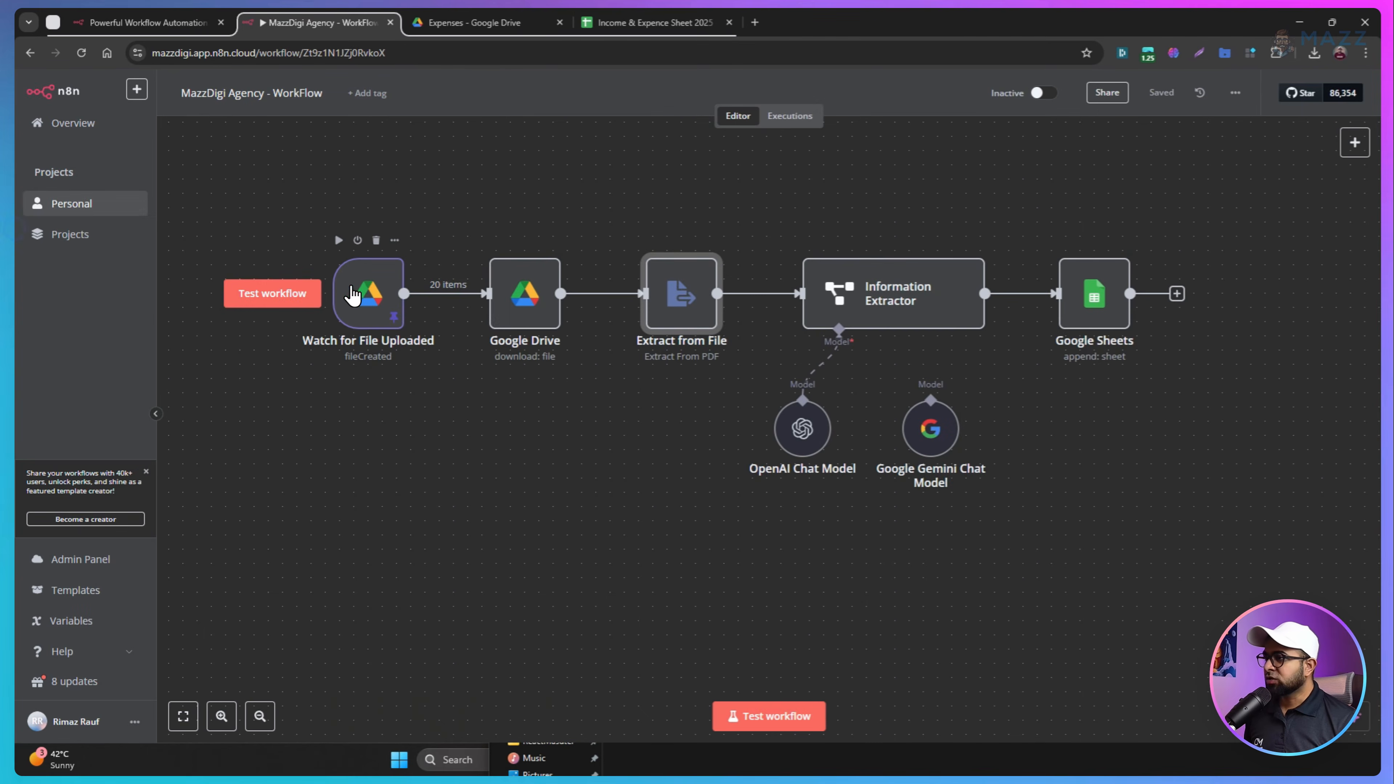
# Step through the node settings from Watch for File Uploaded via Google Drive to Extract from File
pyautogui.doubleClick(365, 296)
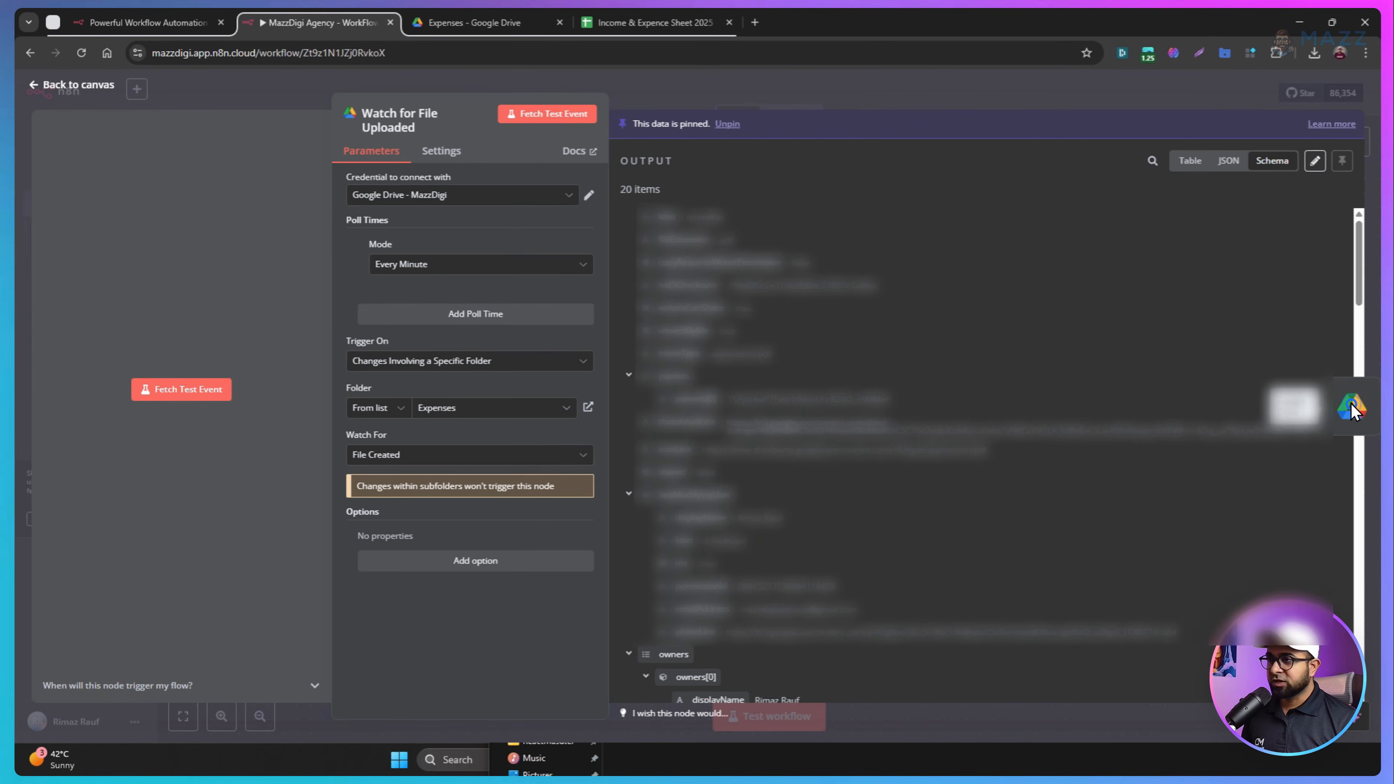
pyautogui.click(1355, 406)
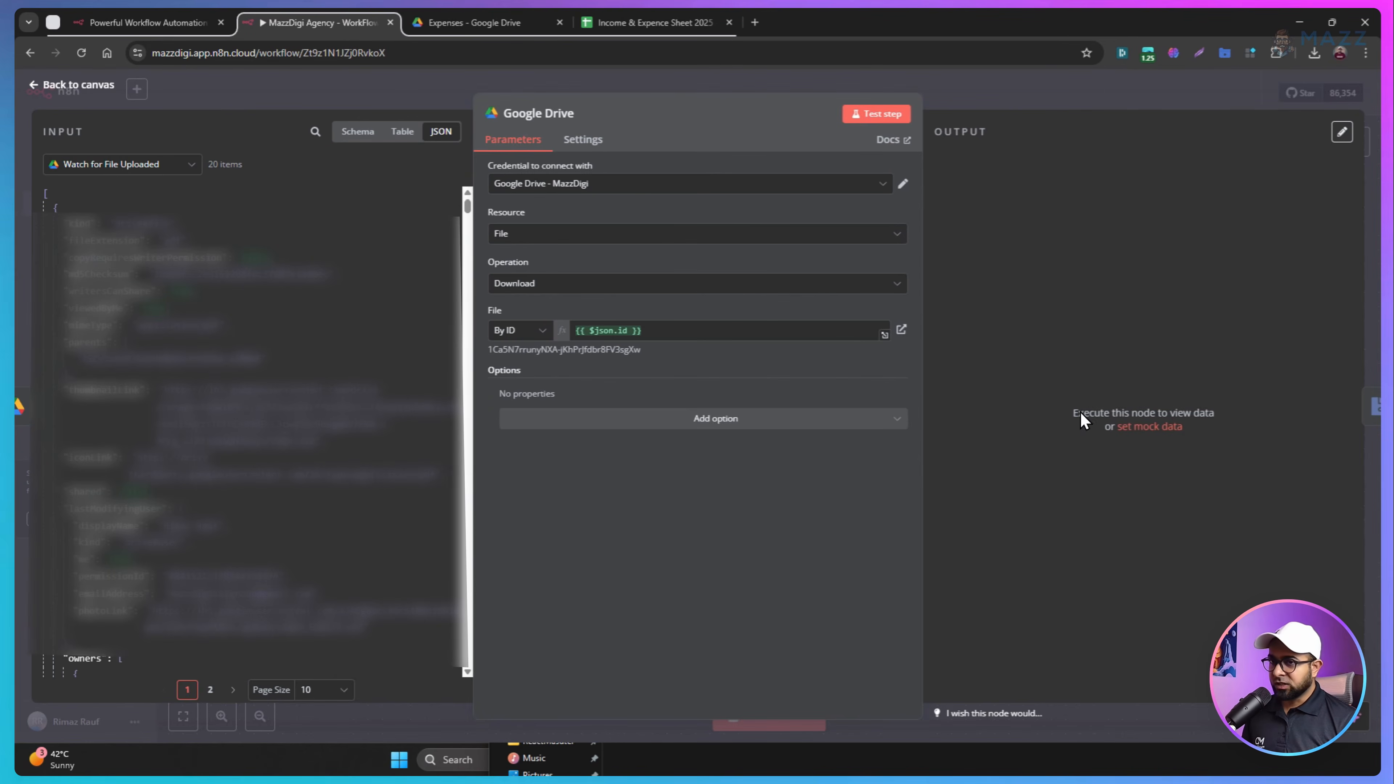
pyautogui.click(1364, 409)
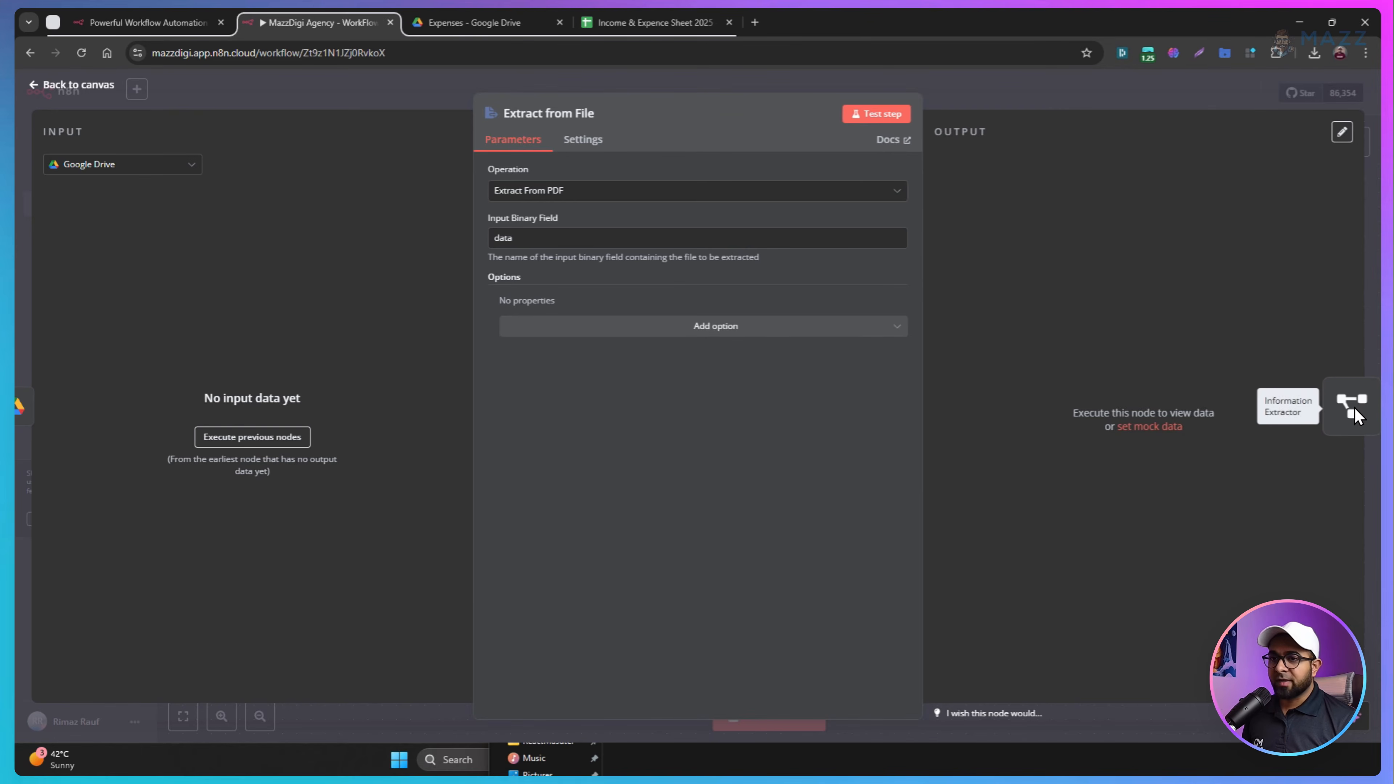
pyautogui.press('Escape')
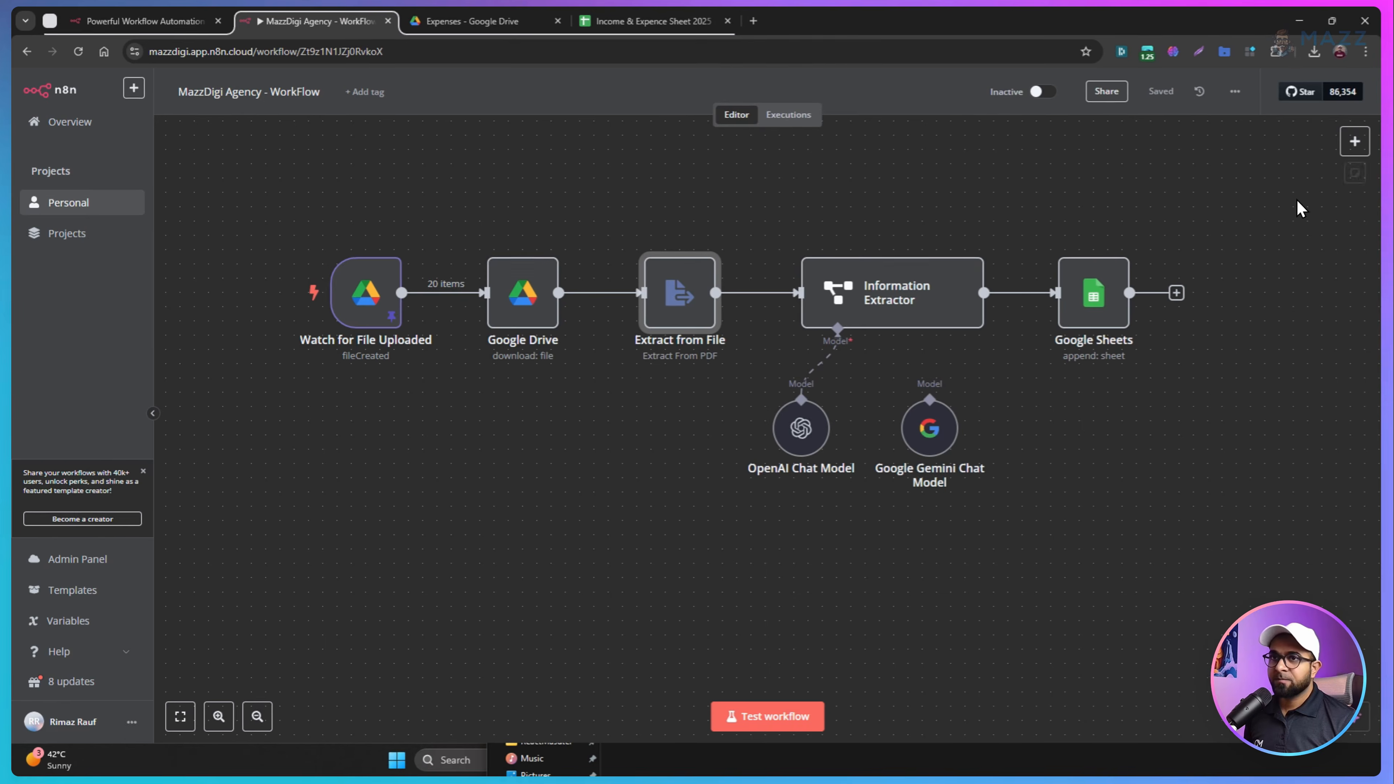
# Review the Advanced AI nodes available to add and open the existing Information Extractor node's parameters
pyautogui.click(1355, 142)
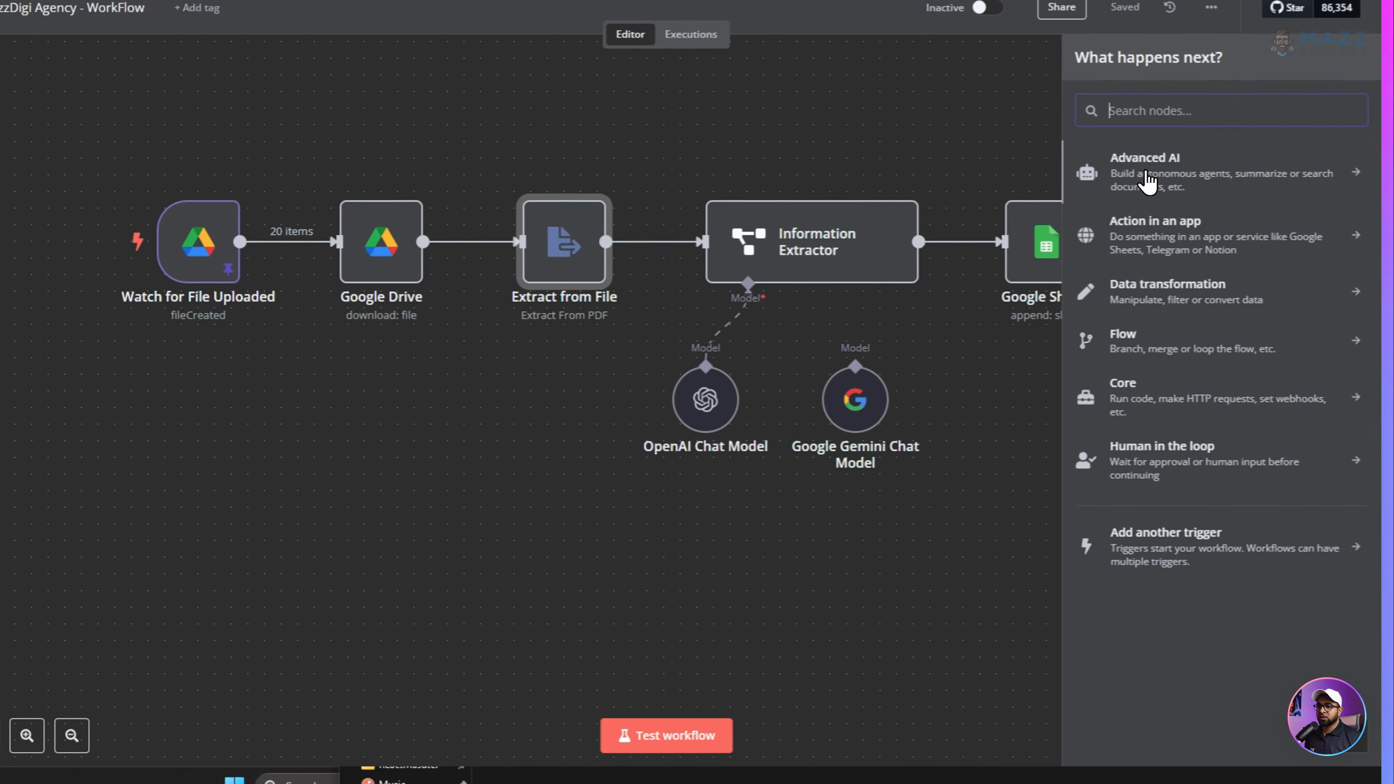
pyautogui.click(1146, 181)
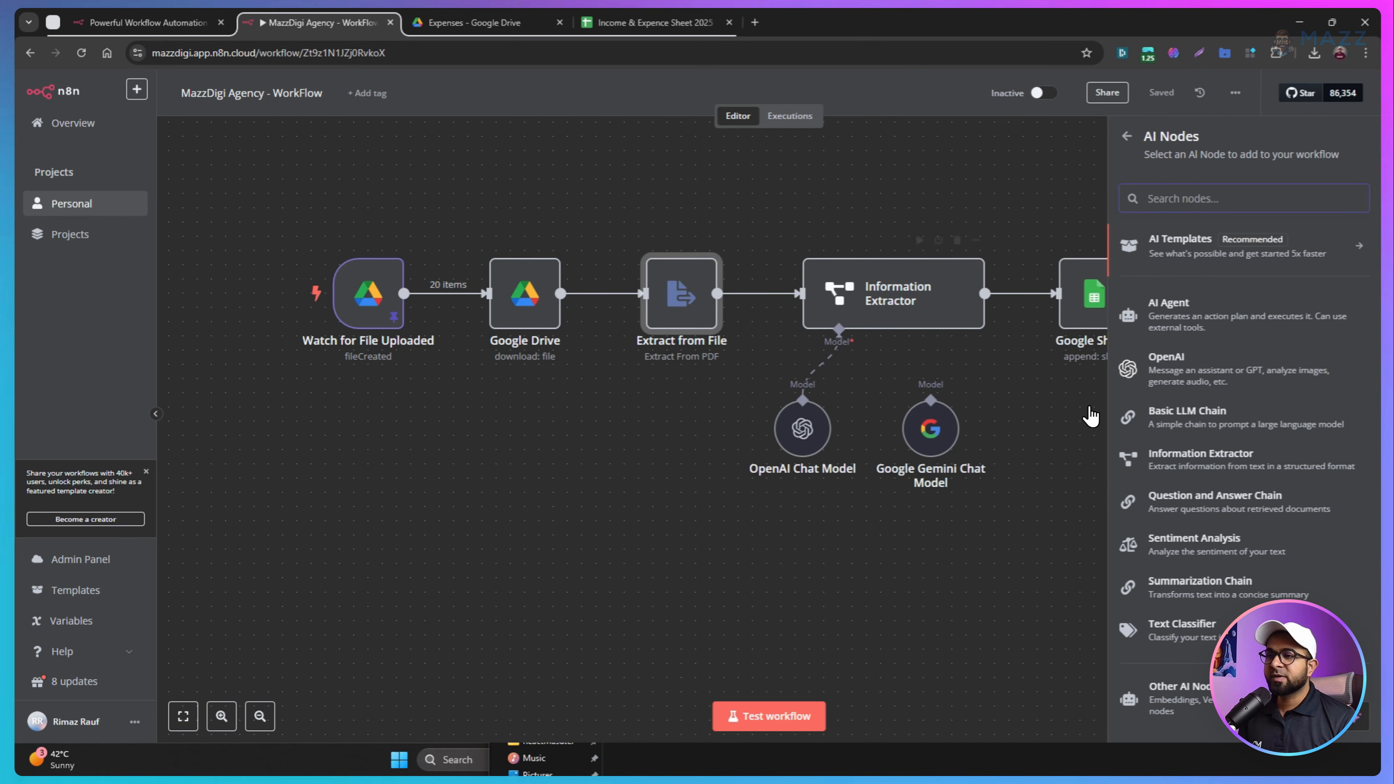
pyautogui.click(900, 316)
pyautogui.doubleClick(901, 316)
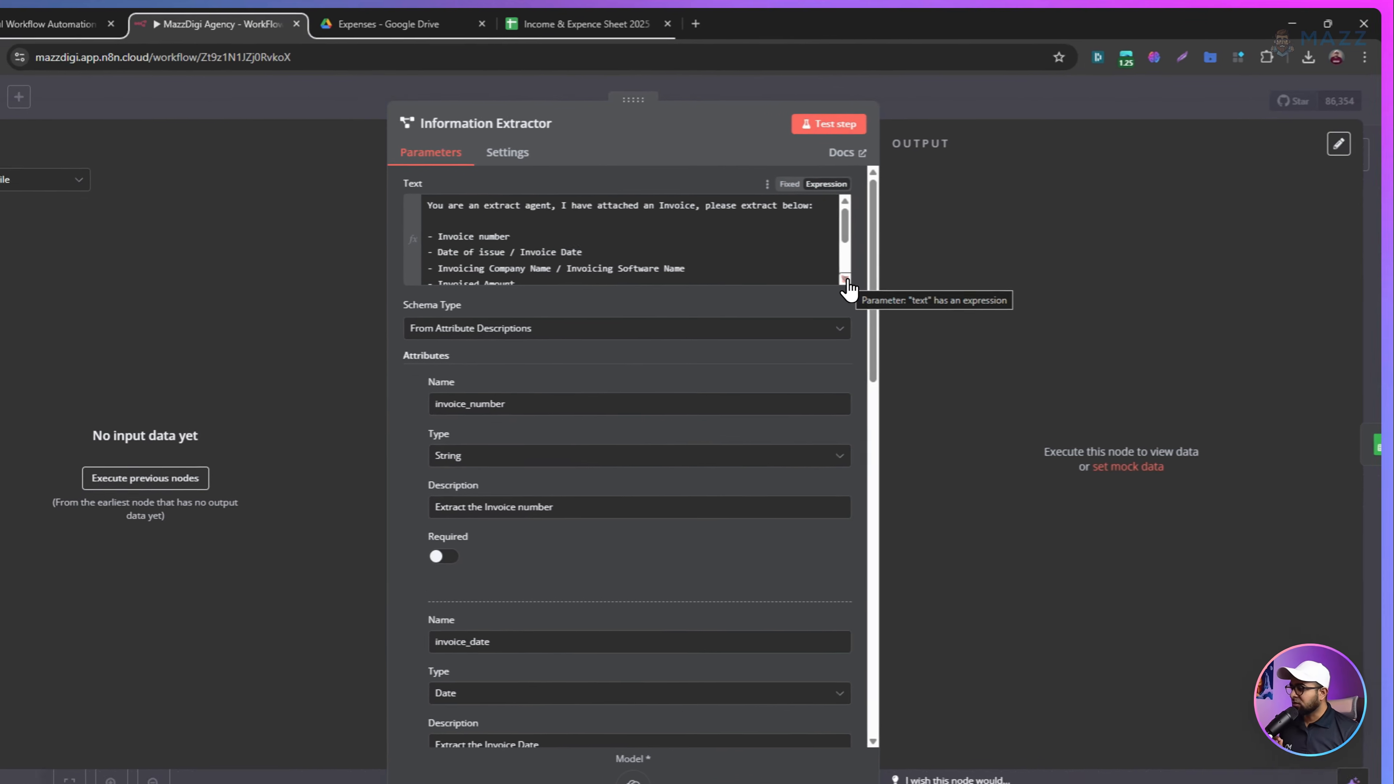
# Examine the Information Extractor's full text prompt in the expression editor, highlighting the list of invoice fields to extract, and return to the canvas
pyautogui.click(892, 258)
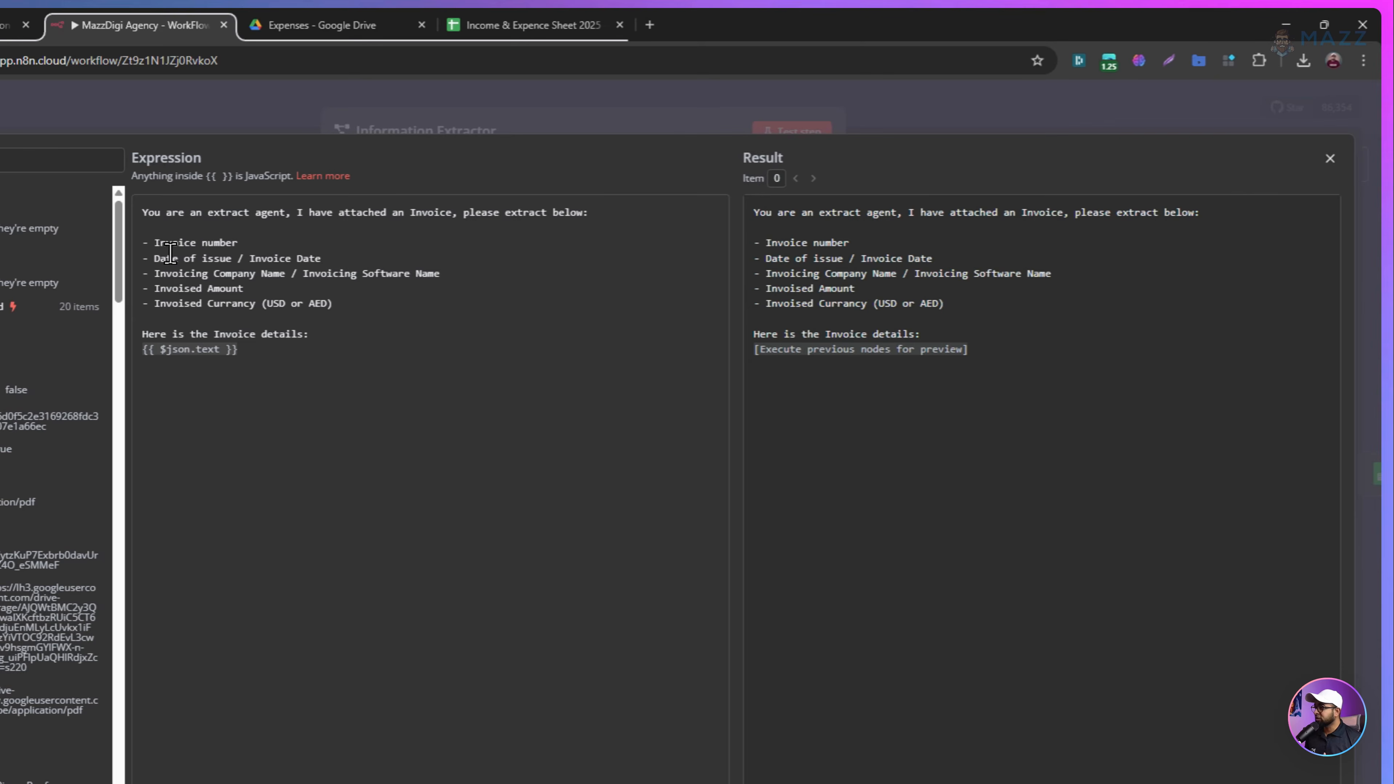
pyautogui.moveTo(154, 242); pyautogui.dragTo(350, 305)
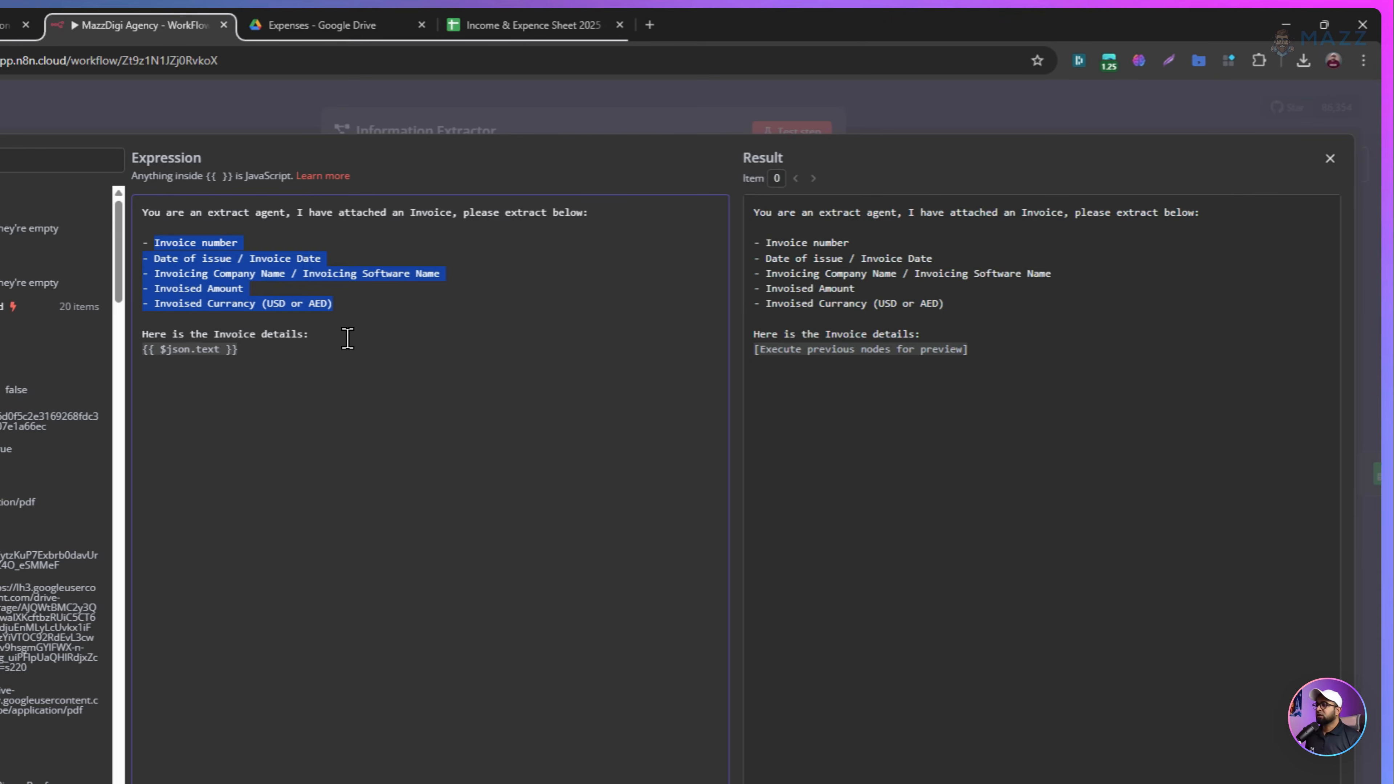
pyautogui.click(229, 252)
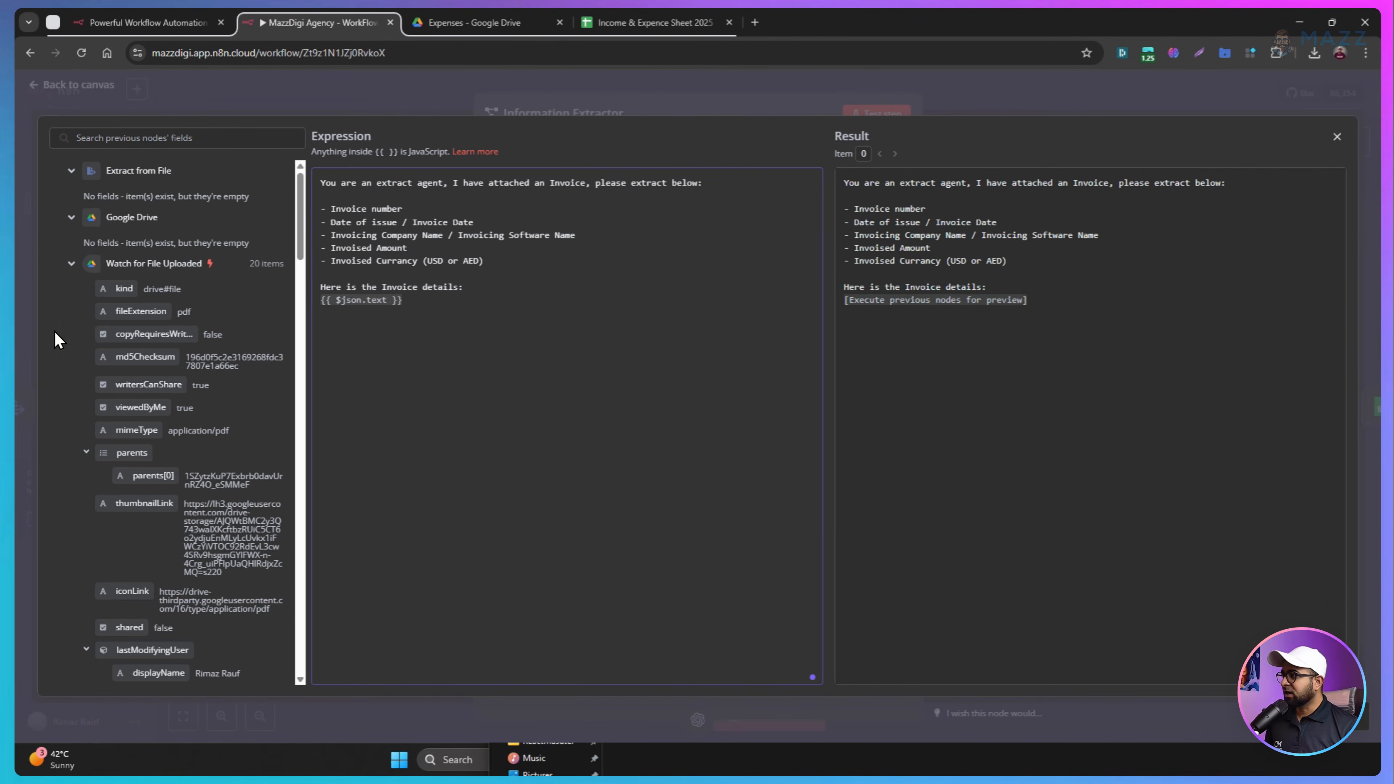
pyautogui.click(30, 332)
pyautogui.click(33, 324)
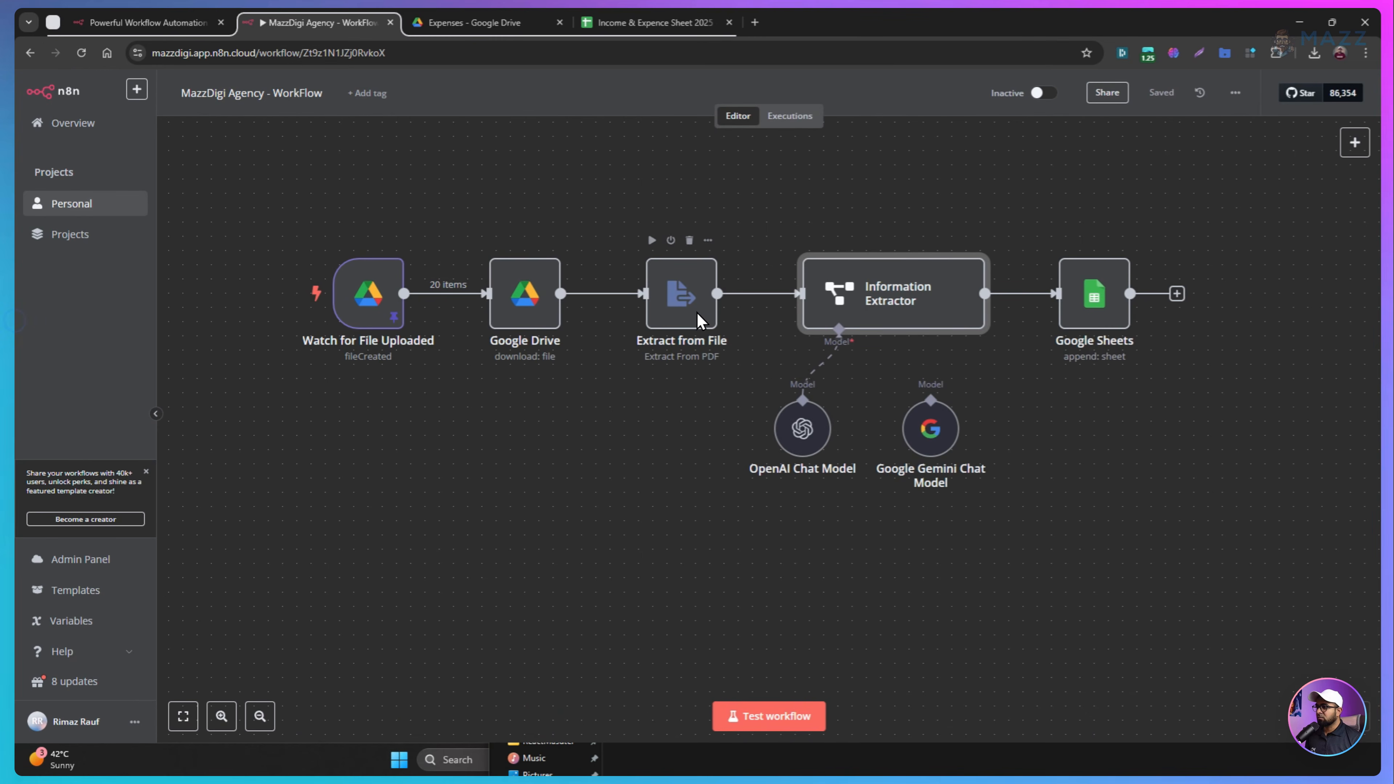
pyautogui.doubleClick(905, 297)
pyautogui.click(19, 265)
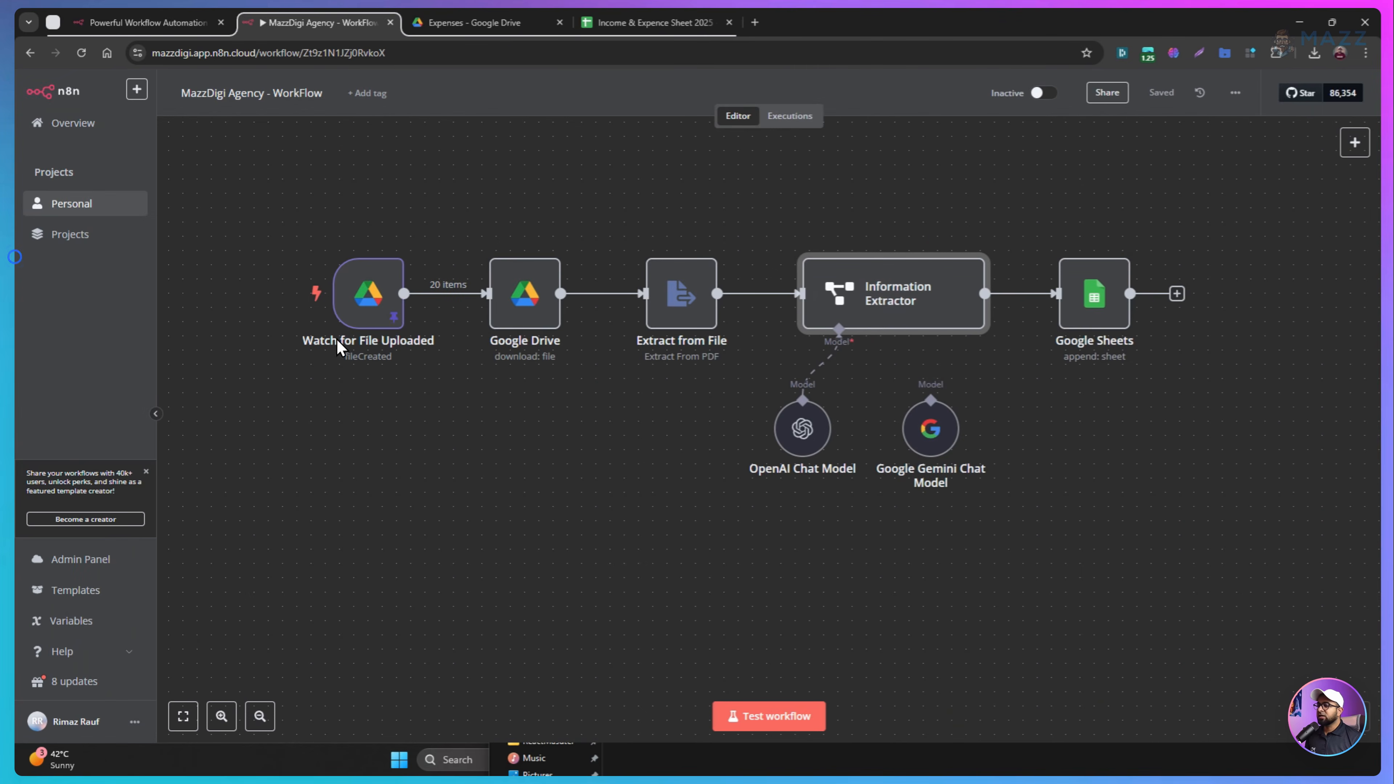
# Reopen the Information Extractor and inspect the name and description of its invoice_number attribute
pyautogui.doubleClick(862, 322)
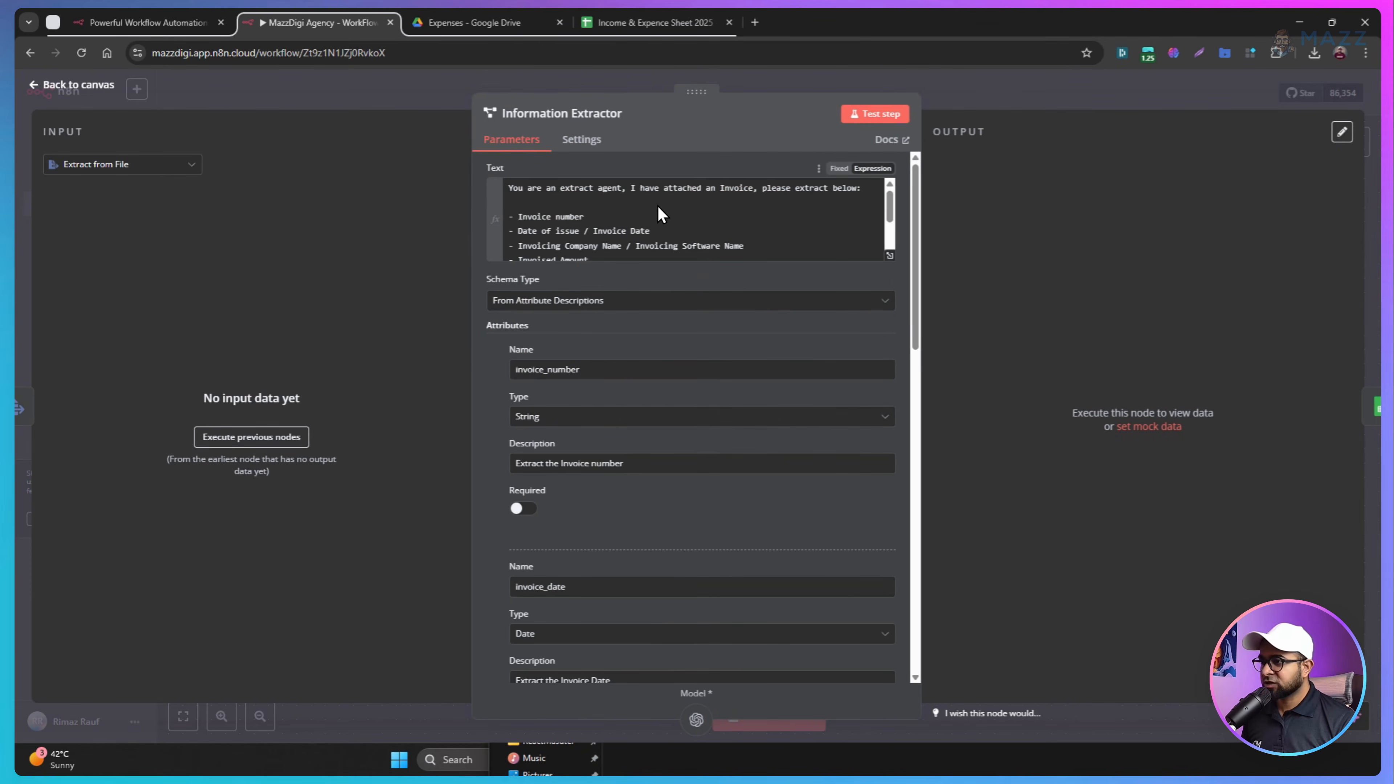
pyautogui.scroll(-1, 623, 224)
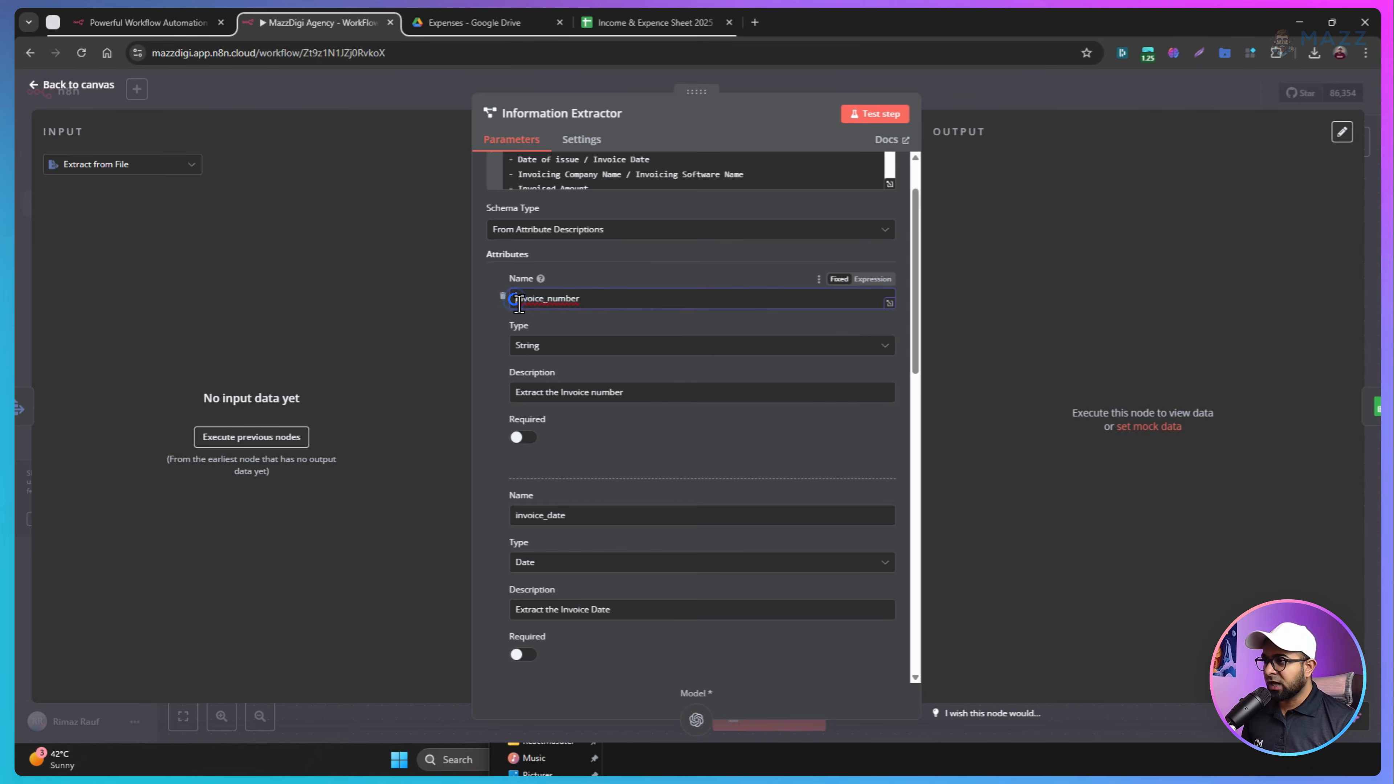
pyautogui.moveTo(519, 299); pyautogui.dragTo(631, 302)
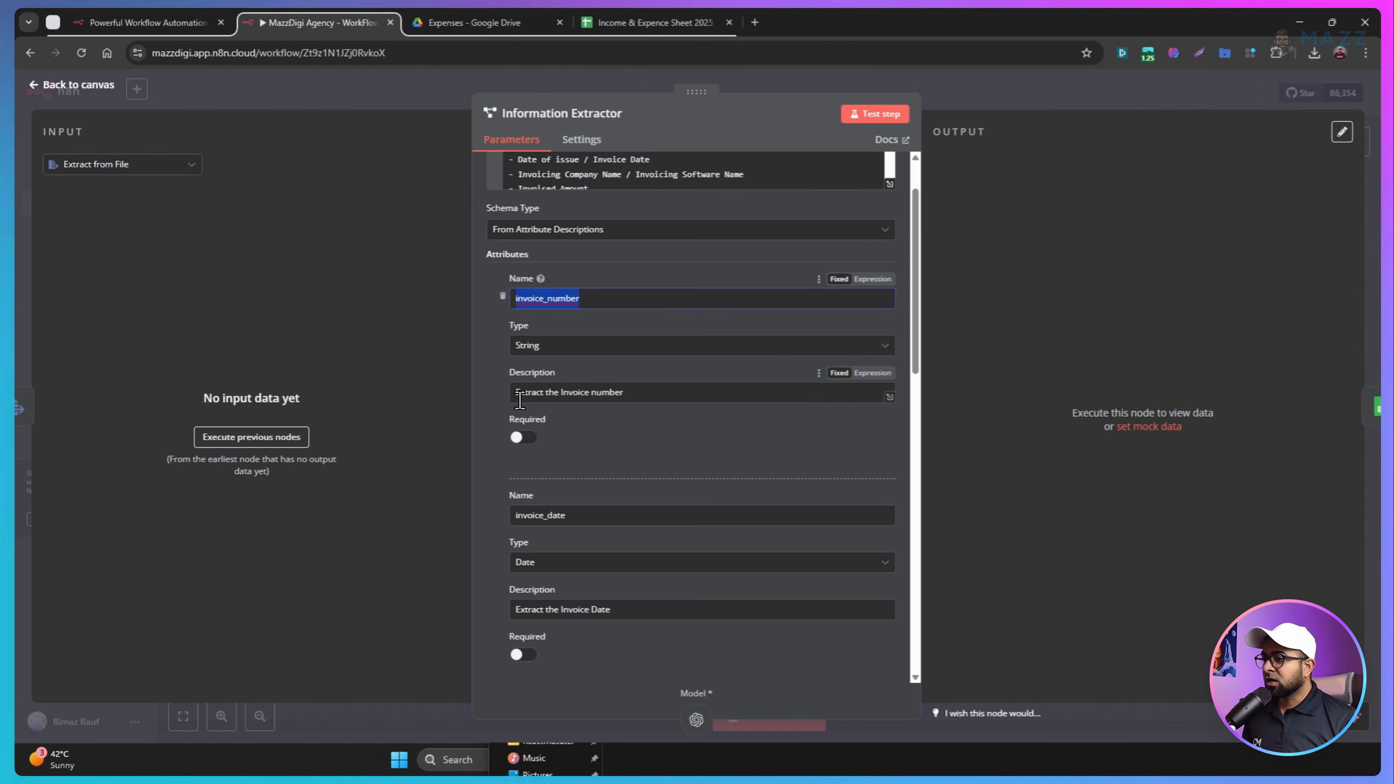
pyautogui.moveTo(514, 393); pyautogui.dragTo(678, 398)
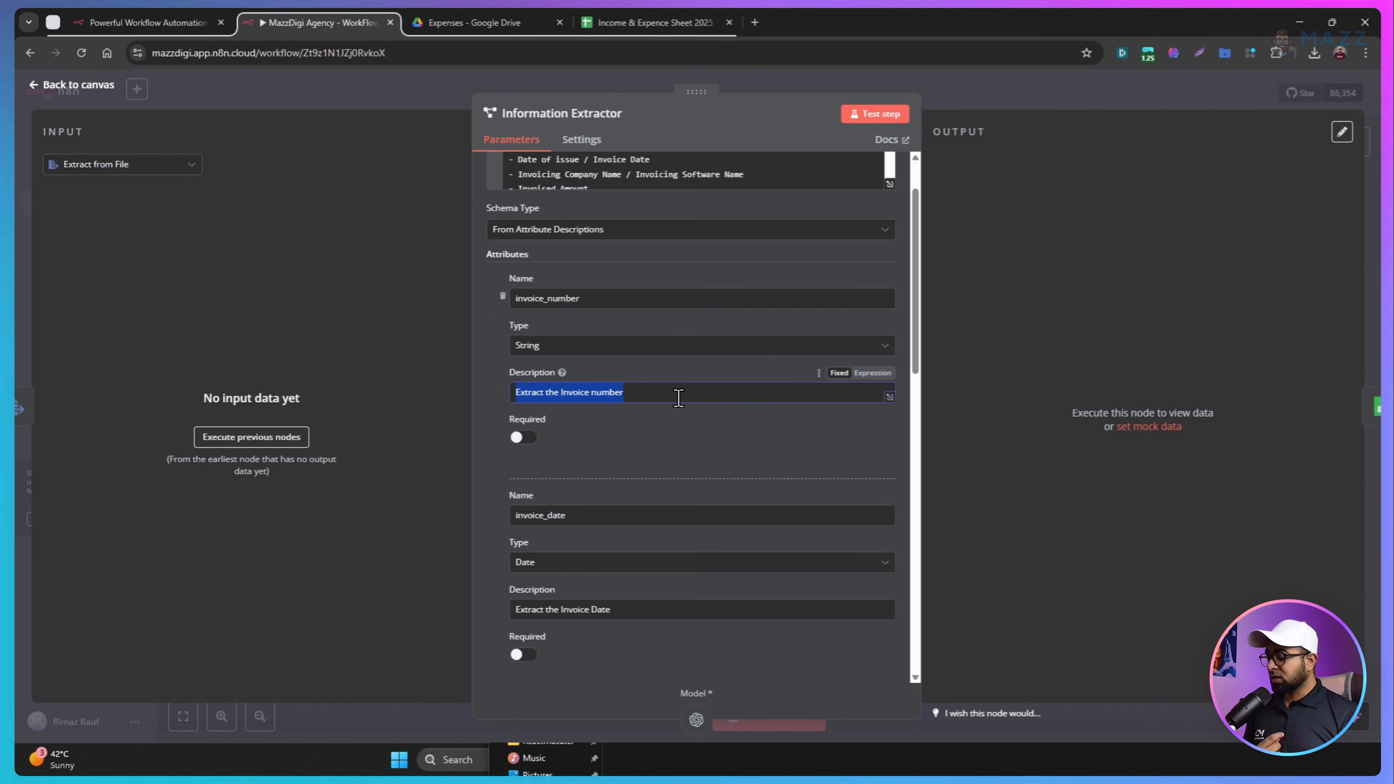
pyautogui.click(631, 415)
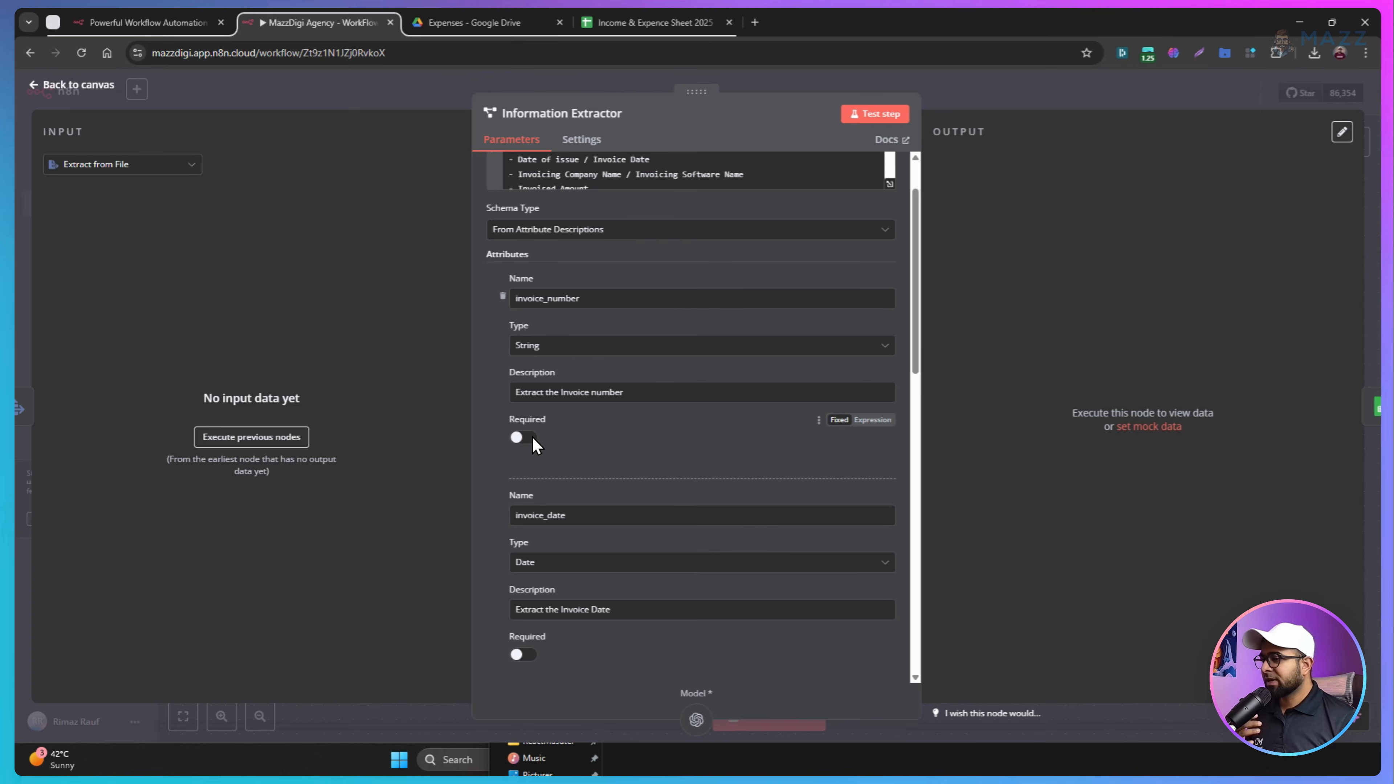
# Review the Information Extractor's invoice_date, company_name, amount and currancy attributes and its System Prompt Template
pyautogui.scroll(-3, 678, 472)
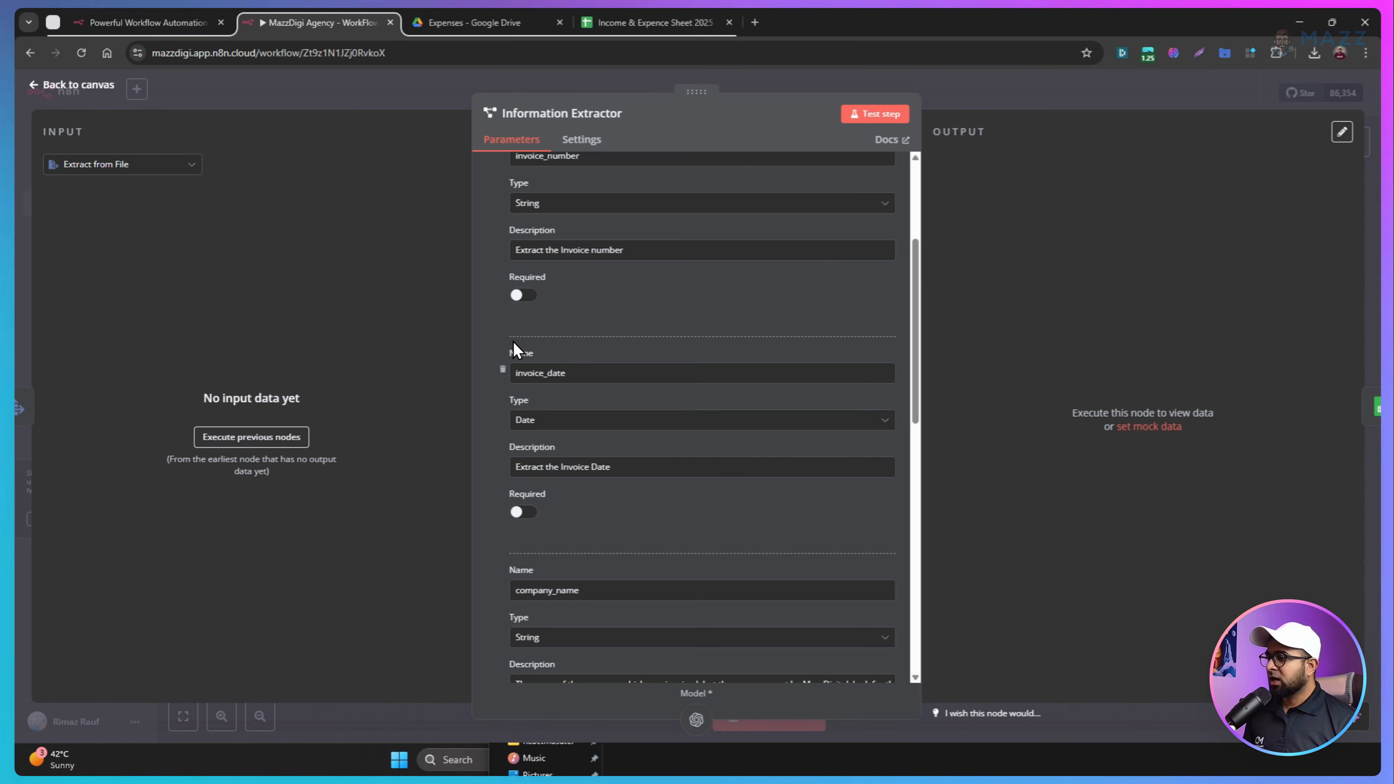
pyautogui.scroll(2, 526, 384)
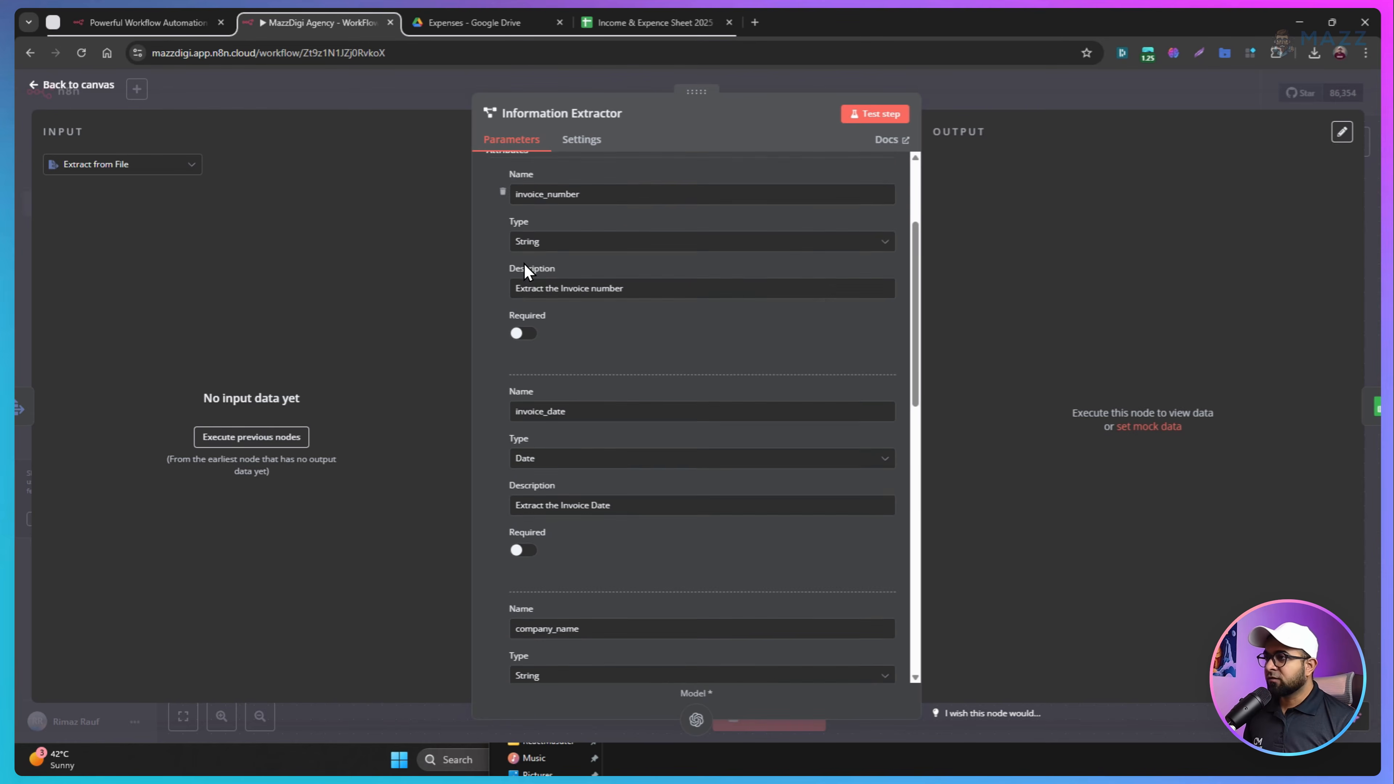
pyautogui.scroll(-4, 535, 420)
pyautogui.scroll(-2, 528, 330)
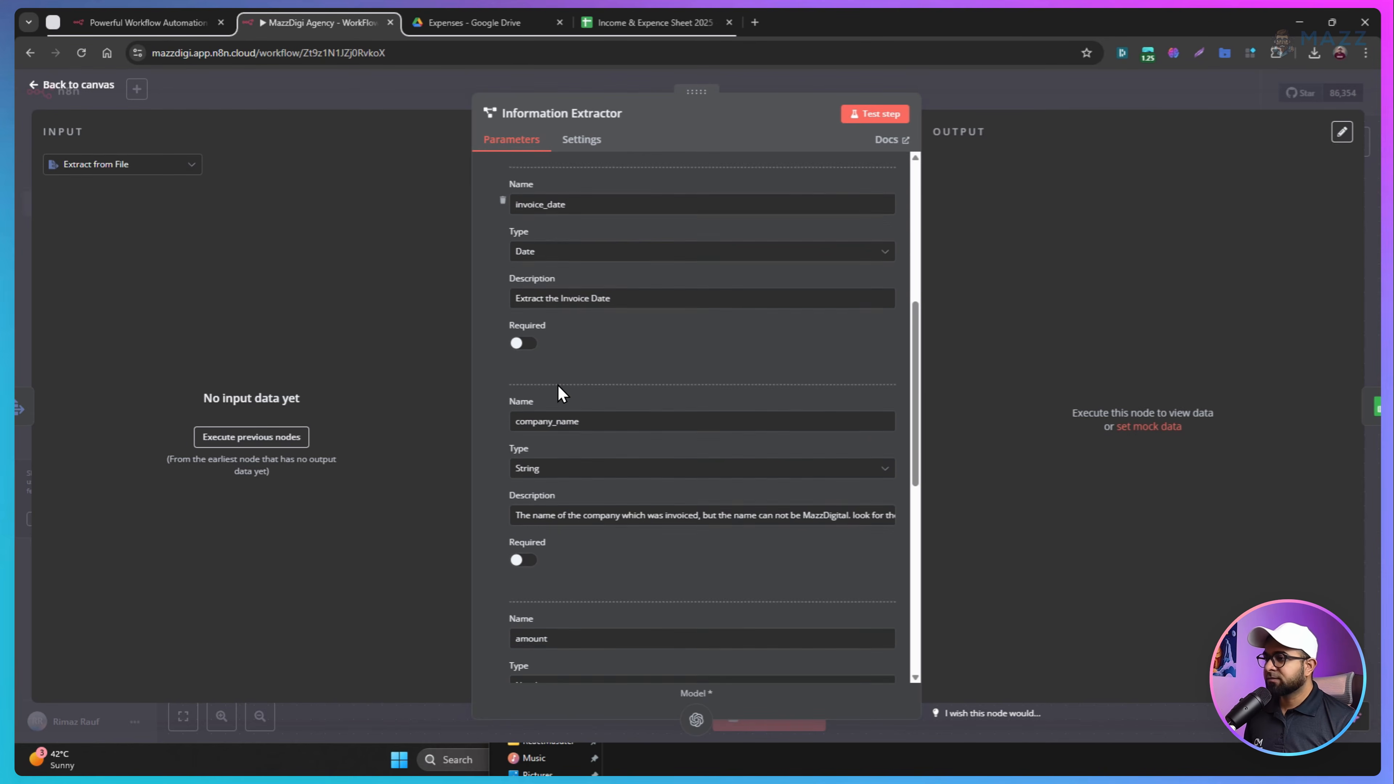
pyautogui.scroll(-5, 539, 403)
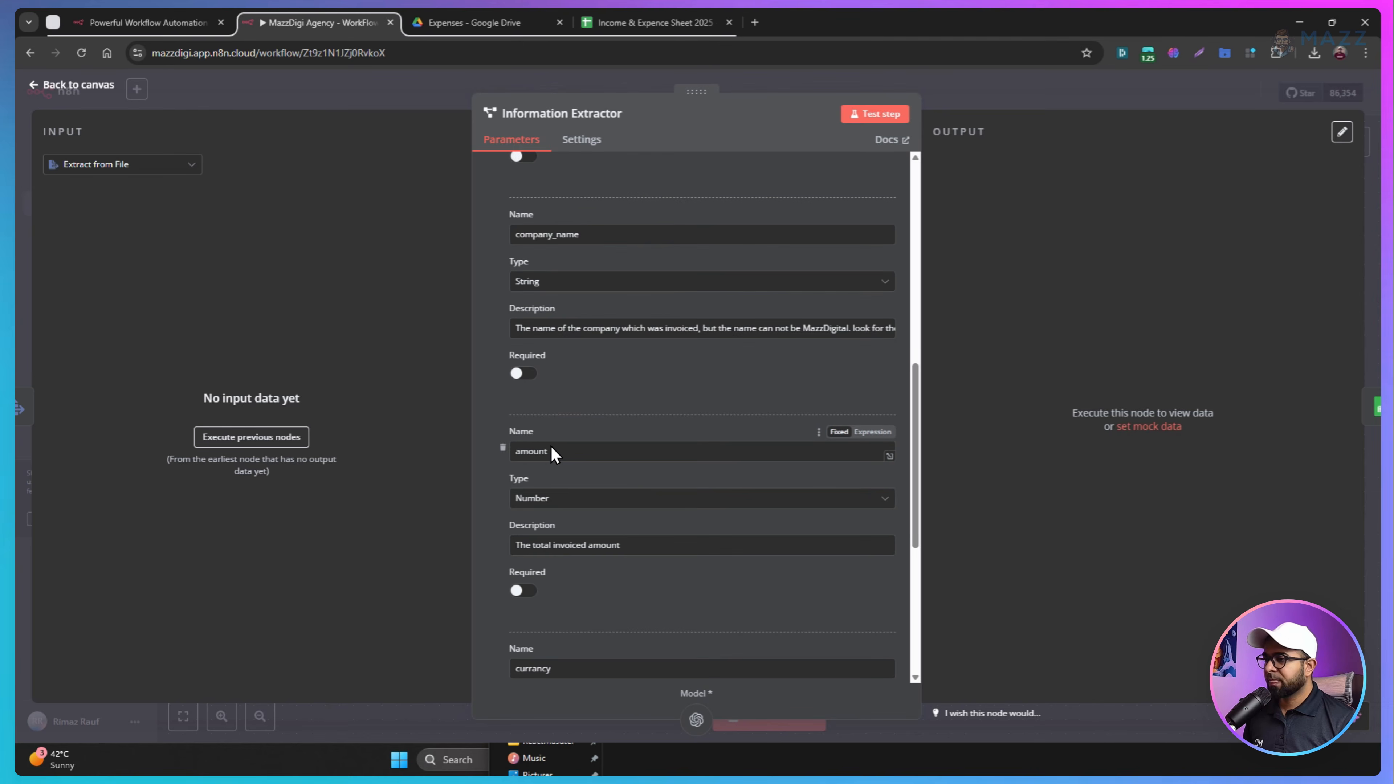
pyautogui.scroll(-4, 532, 528)
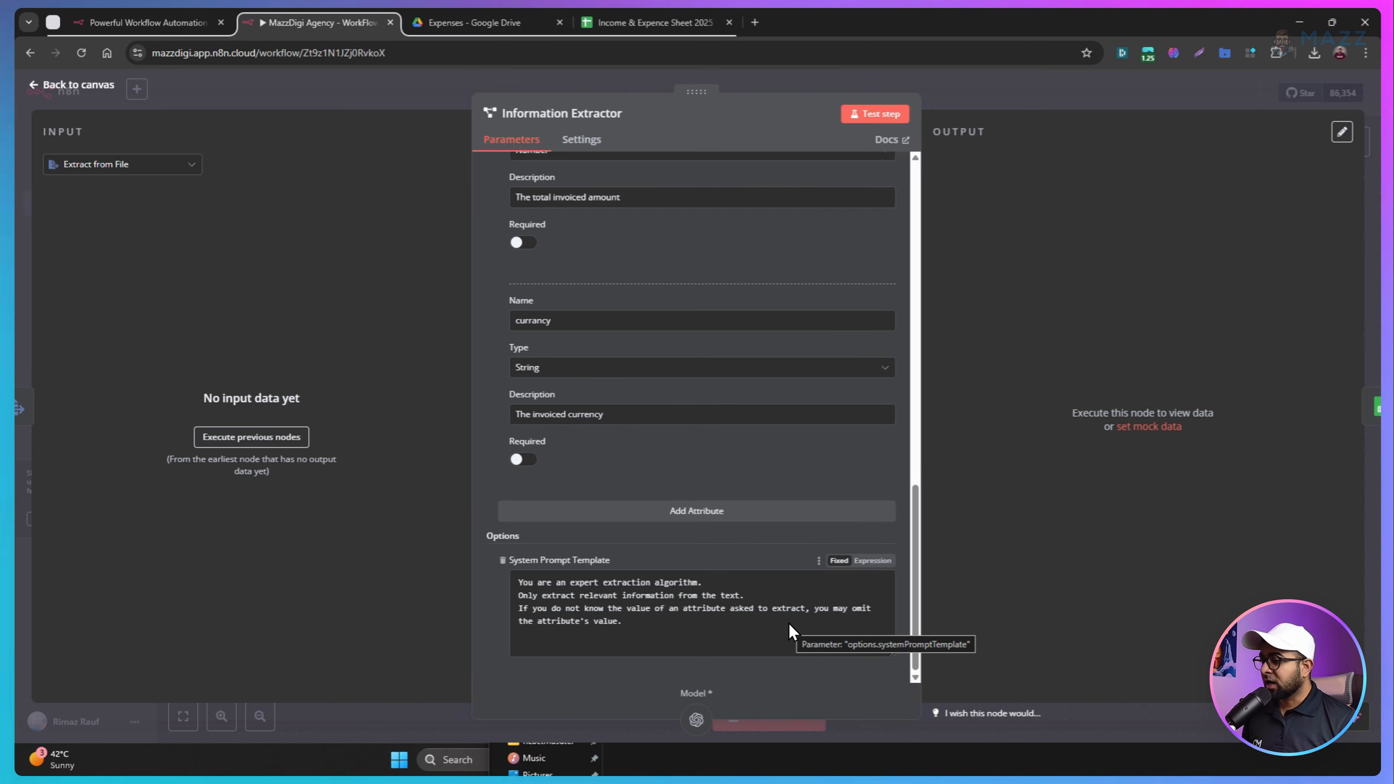
pyautogui.press('Escape')
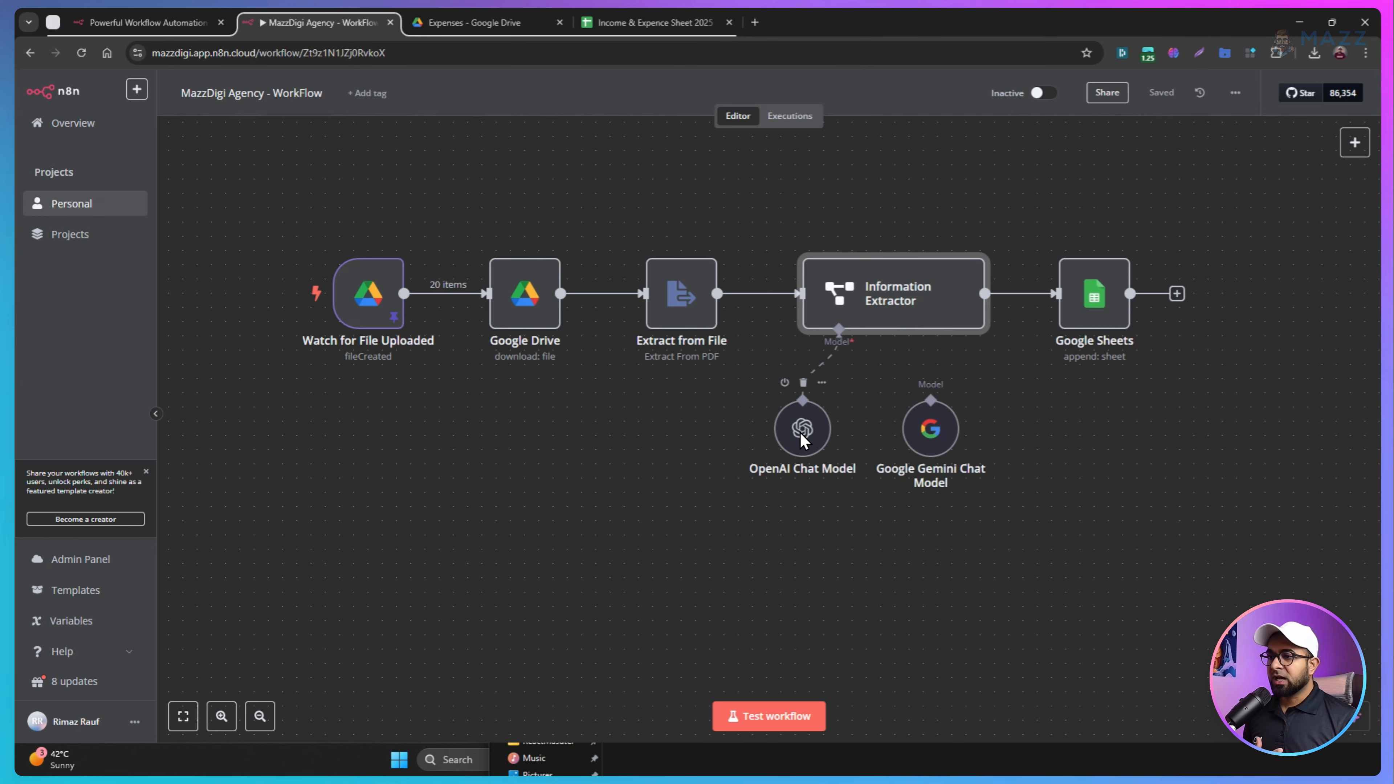
# Disconnect the OpenAI Chat Model from the Information Extractor and connect the Google Gemini Chat Model as its model instead
pyautogui.moveTo(821, 366)
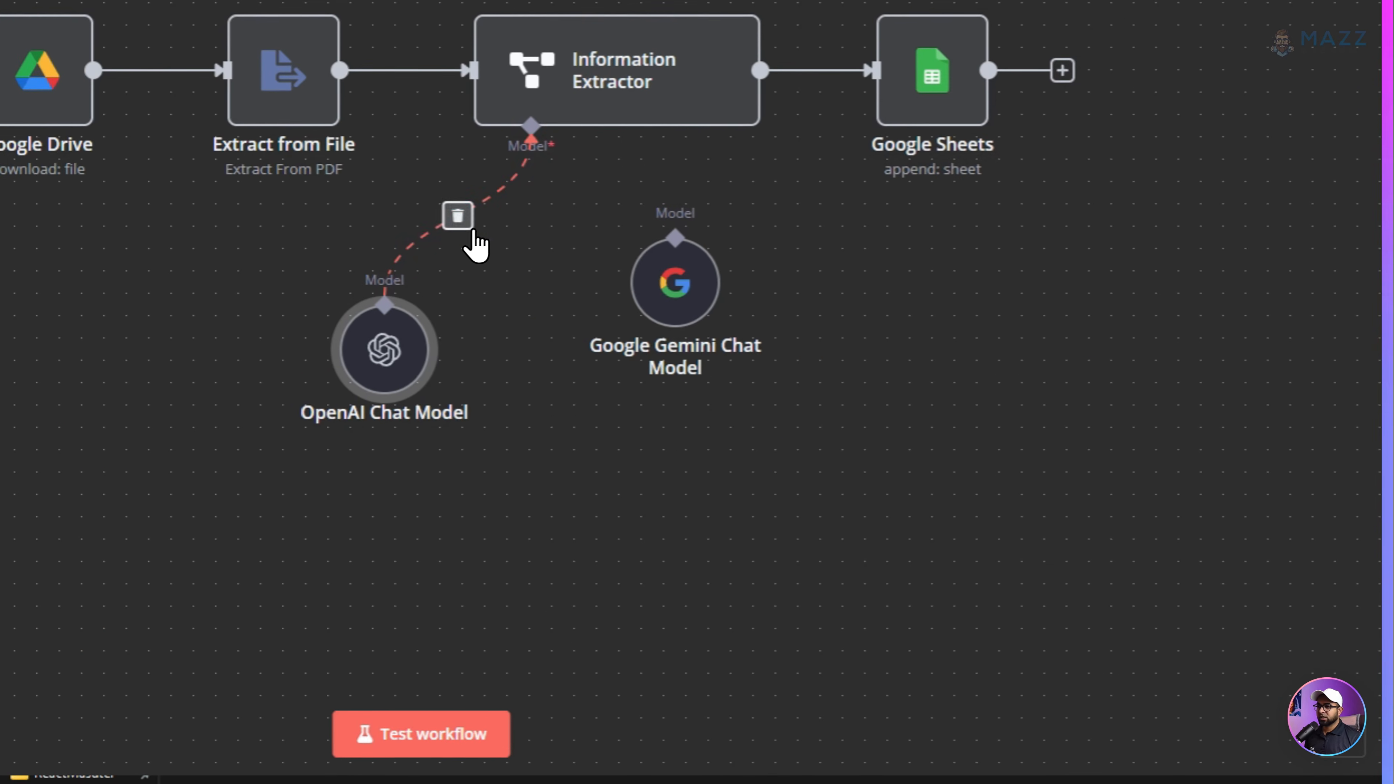
pyautogui.click(458, 215)
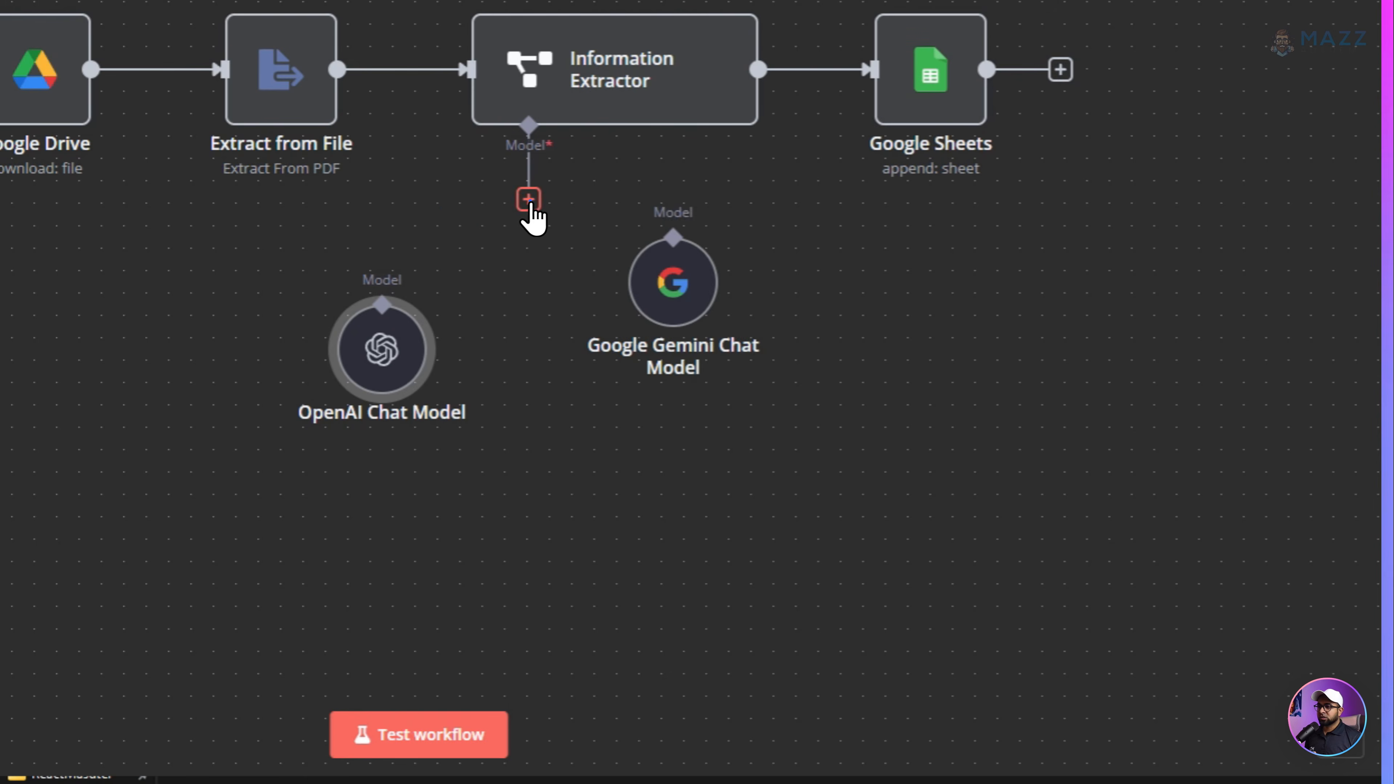
pyautogui.moveTo(529, 199); pyautogui.dragTo(674, 239)
pyautogui.moveTo(666, 297); pyautogui.dragTo(607, 341)
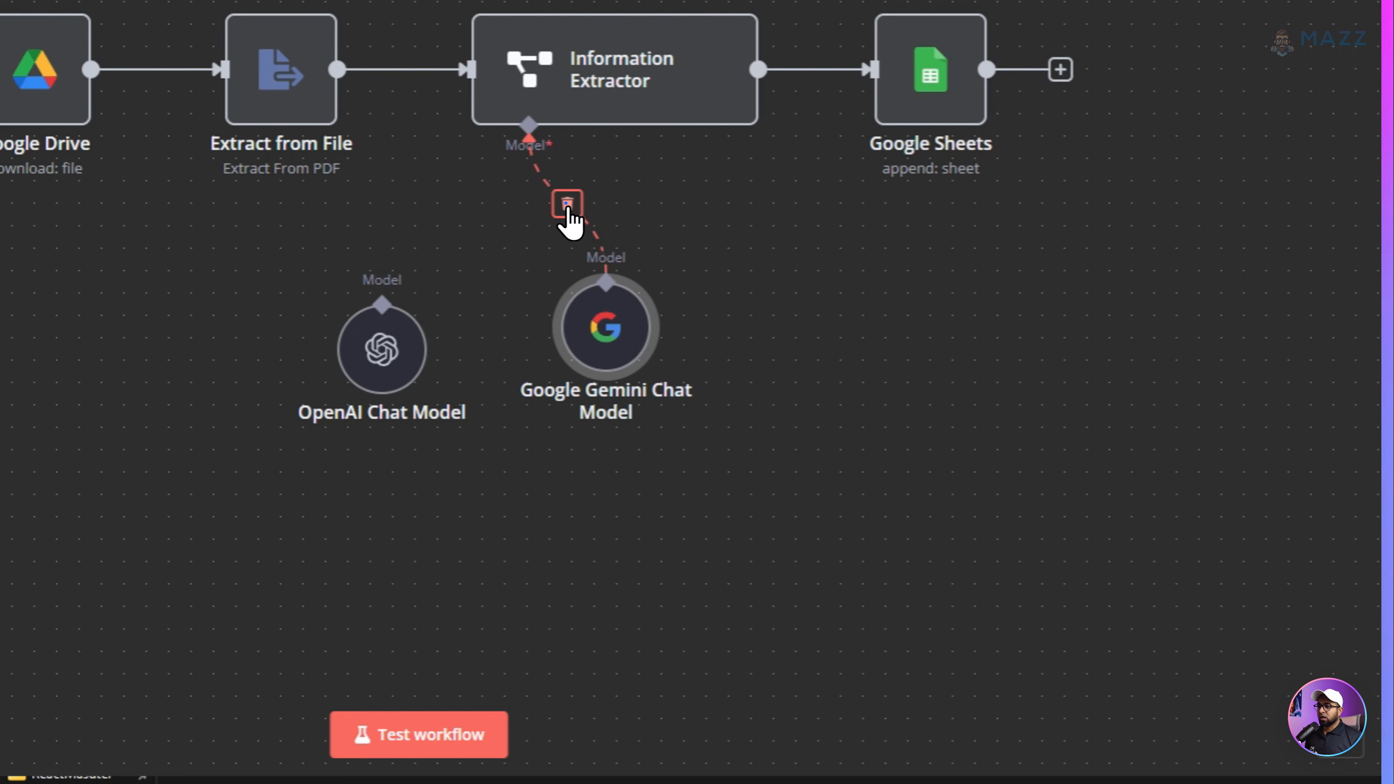
# Unlink the Google Gemini Chat Model, reconnect the OpenAI Chat Model to the Information Extractor, and place the two model nodes side by side
pyautogui.click(567, 204)
pyautogui.moveTo(386, 333); pyautogui.dragTo(475, 312)
pyautogui.moveTo(529, 201); pyautogui.dragTo(471, 283)
pyautogui.moveTo(568, 324); pyautogui.dragTo(686, 345)
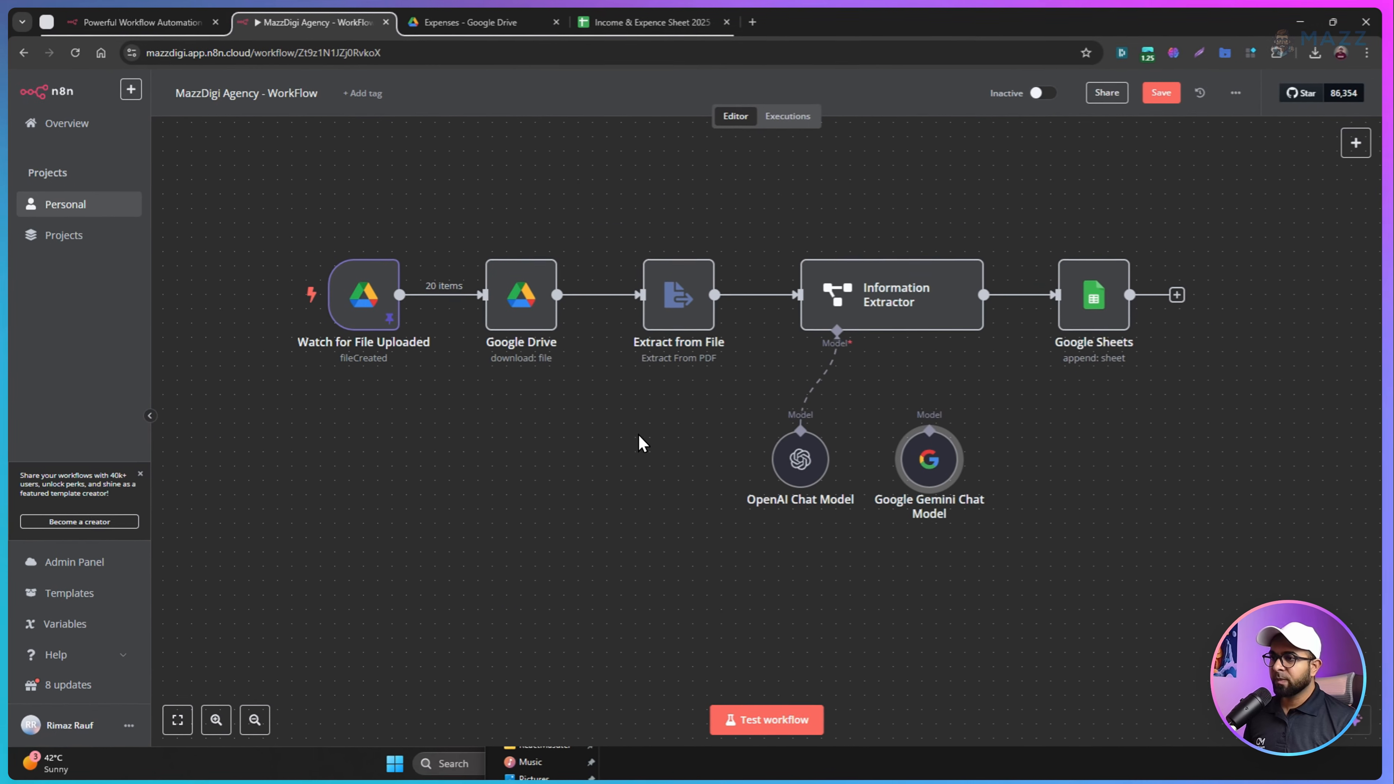
# Check the credential and selected model of the OpenAI Chat Model node
pyautogui.doubleClick(802, 464)
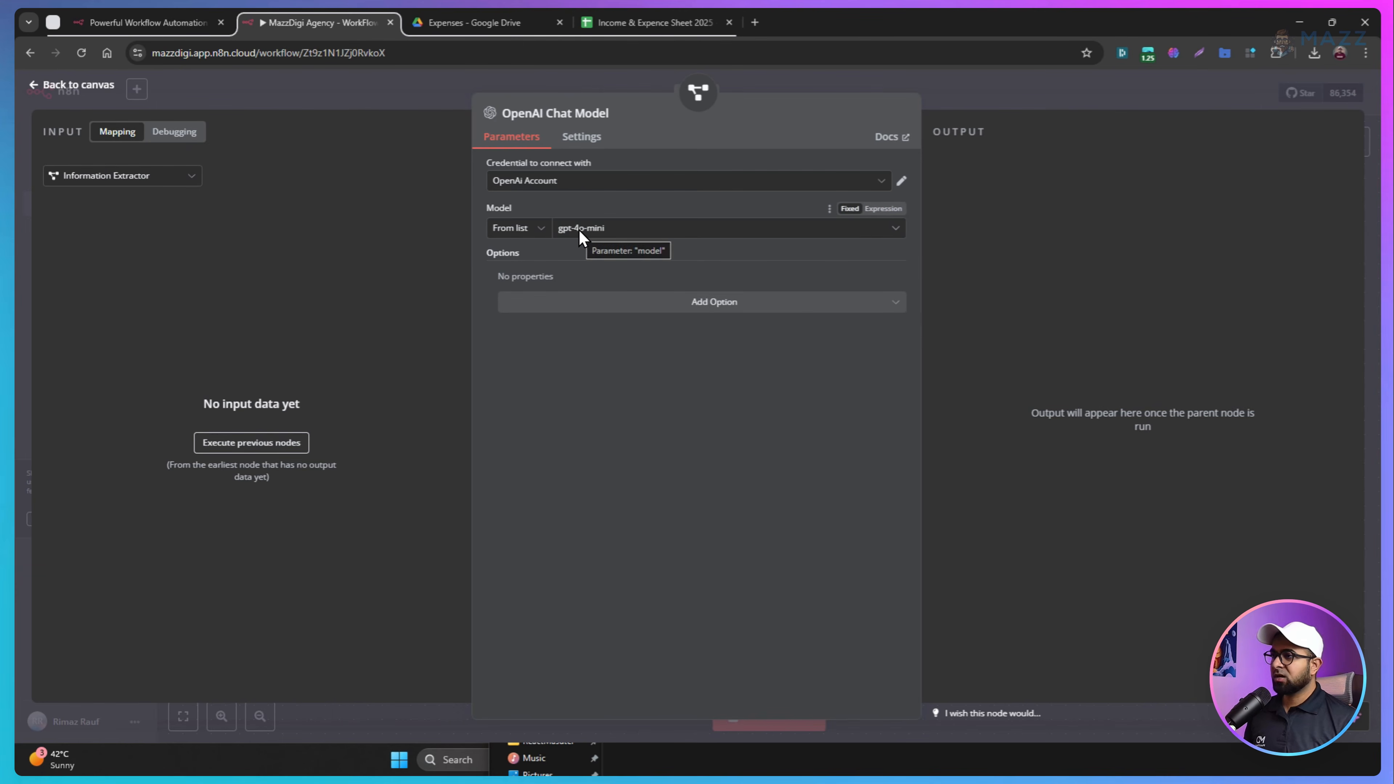
pyautogui.click(14, 185)
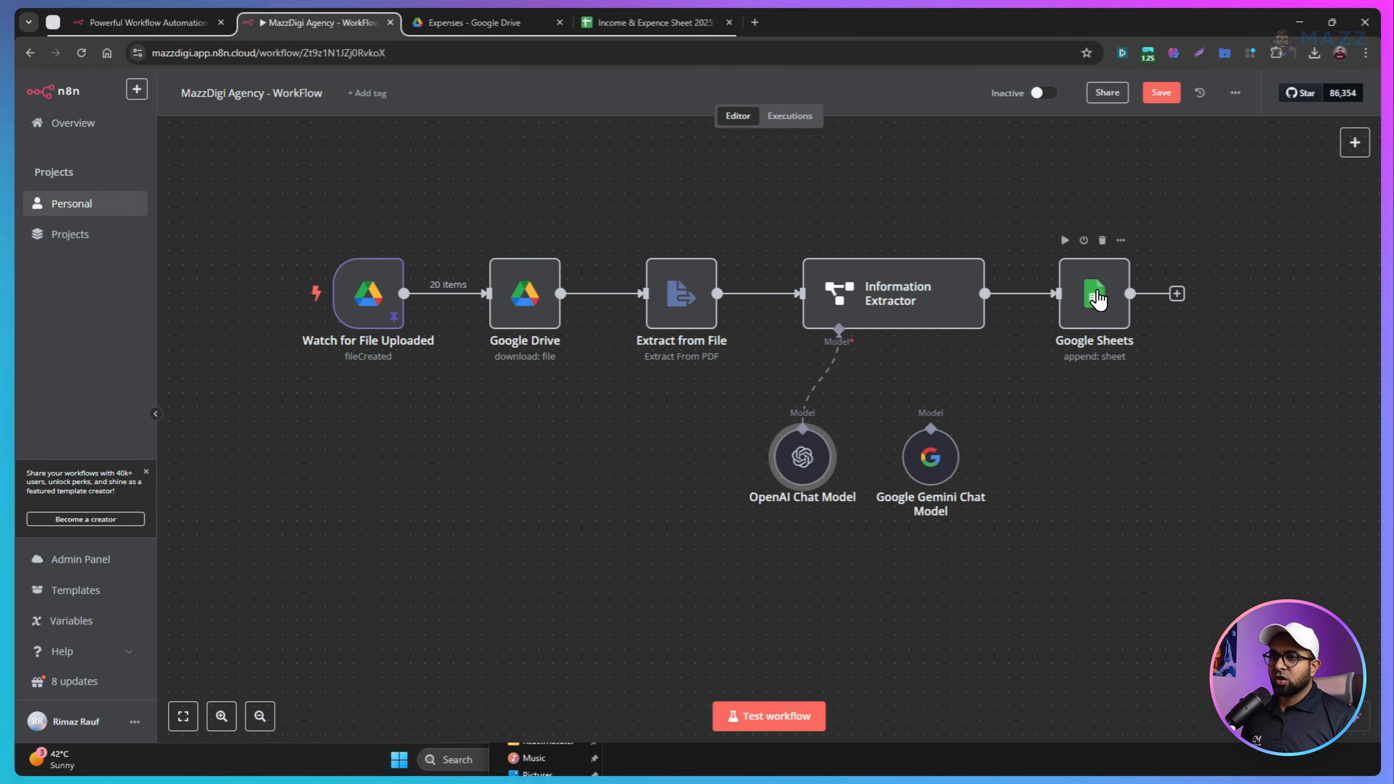
# Open the Google Sheets node and review its operation, target document and the expressions mapped to each expense column
pyautogui.doubleClick(1098, 300)
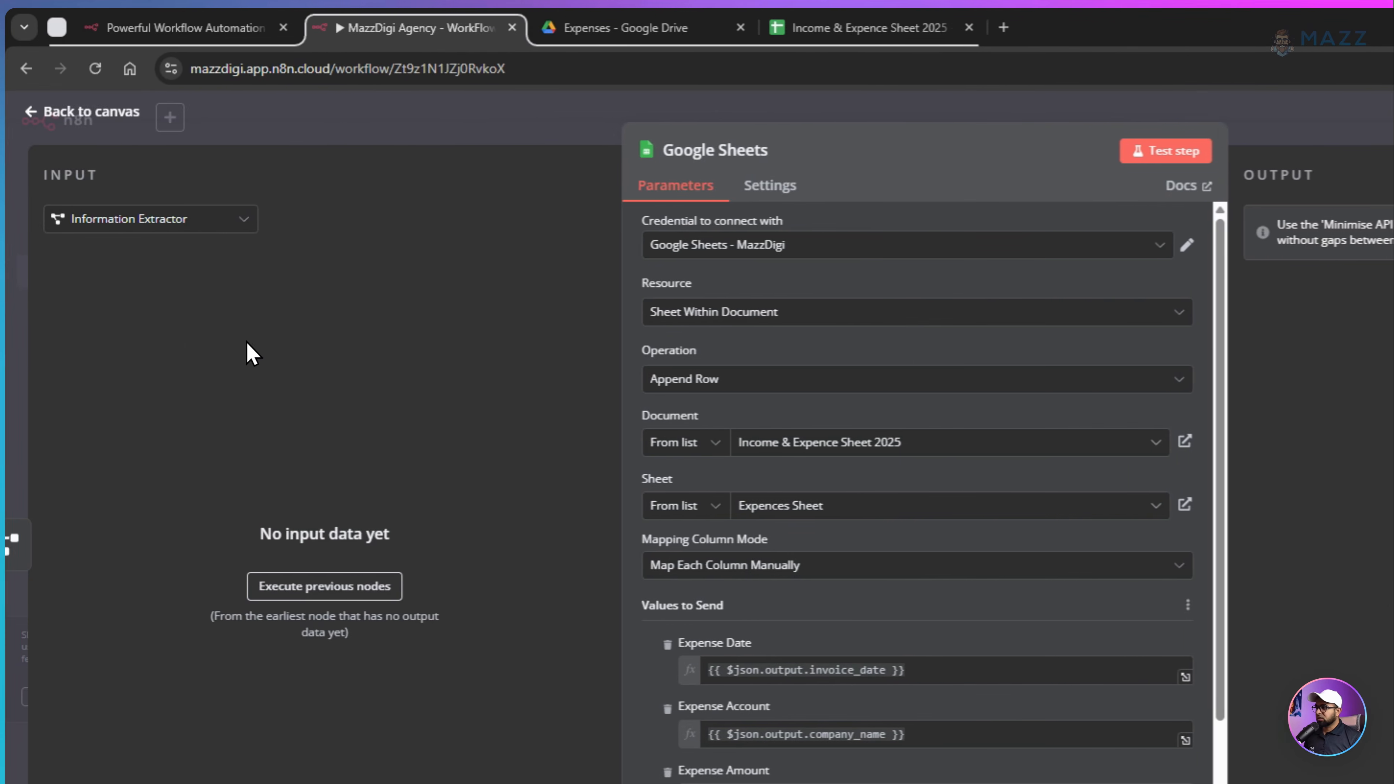
pyautogui.press('Escape')
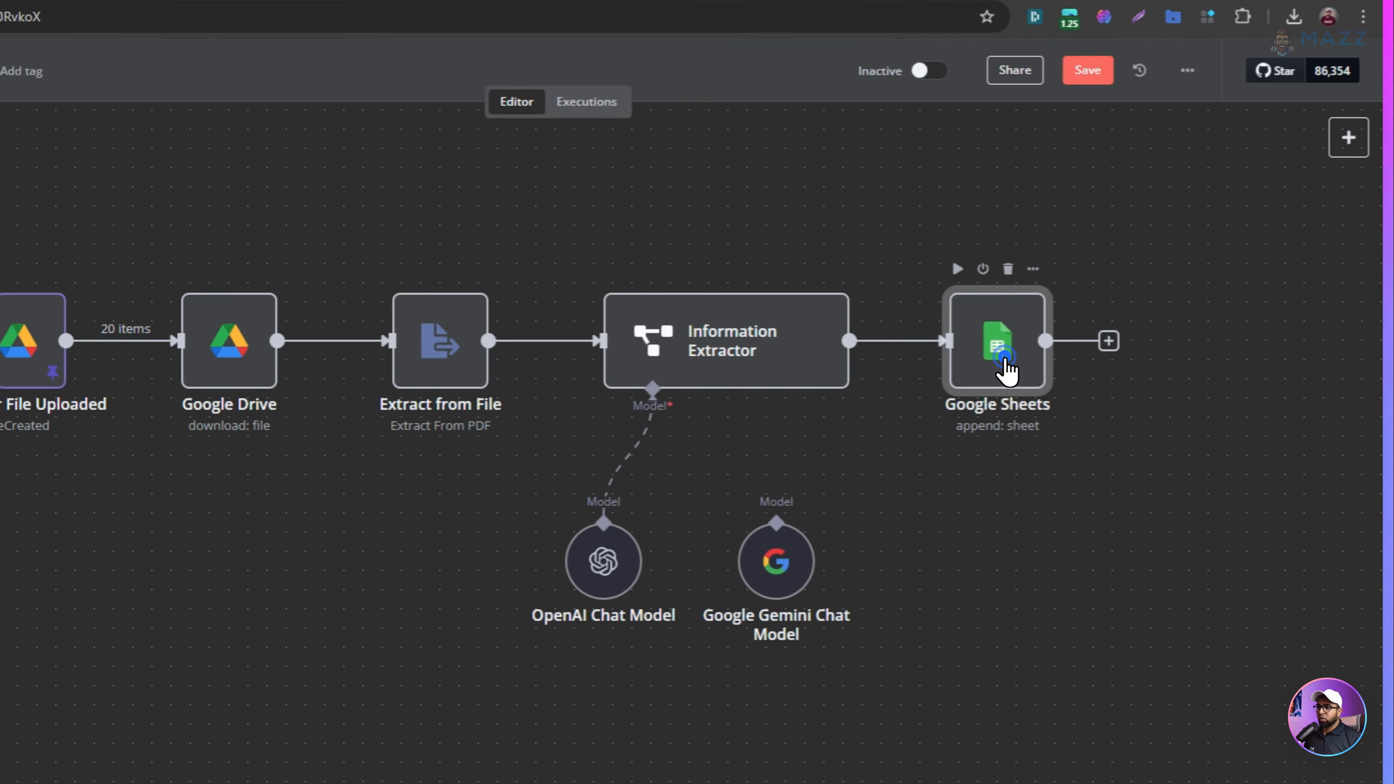
pyautogui.doubleClick(1114, 362)
pyautogui.scroll(-5, 739, 504)
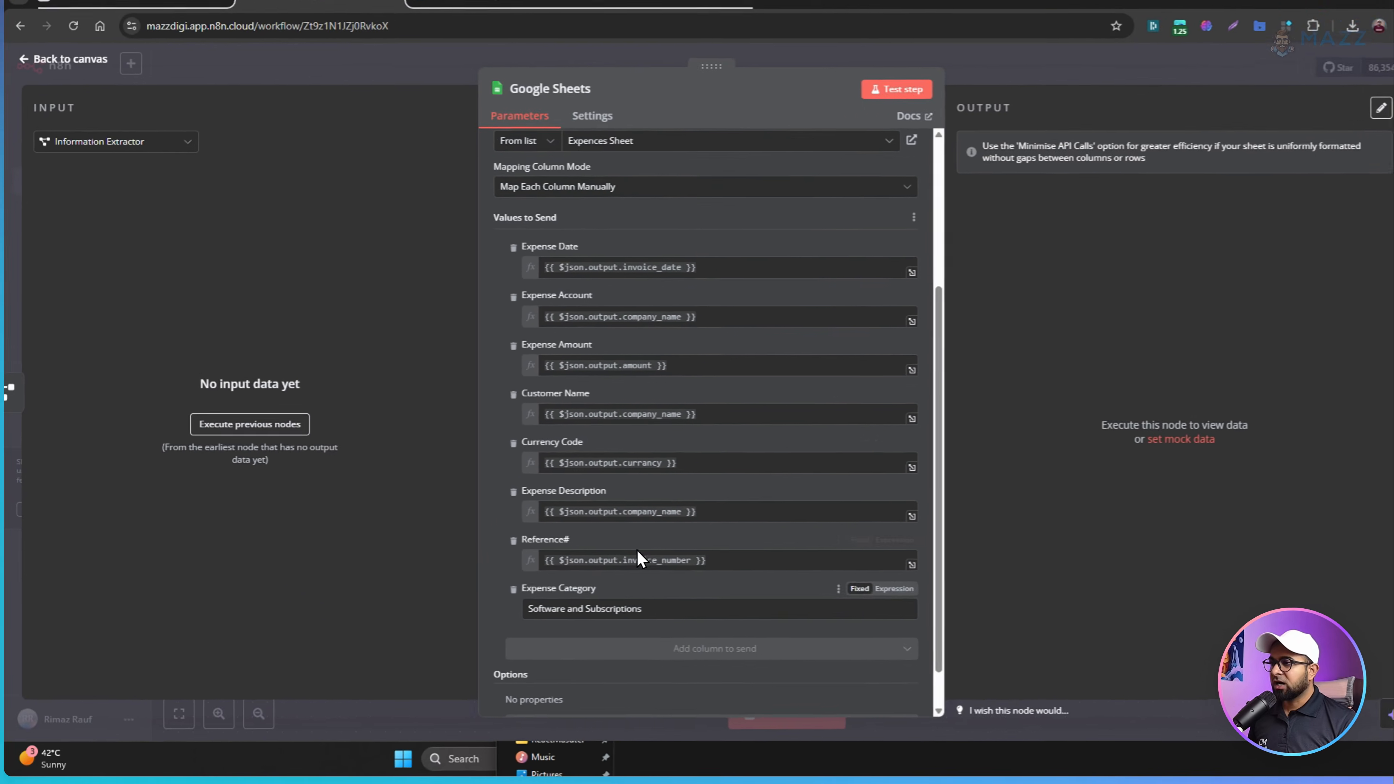
pyautogui.scroll(-1, 637, 550)
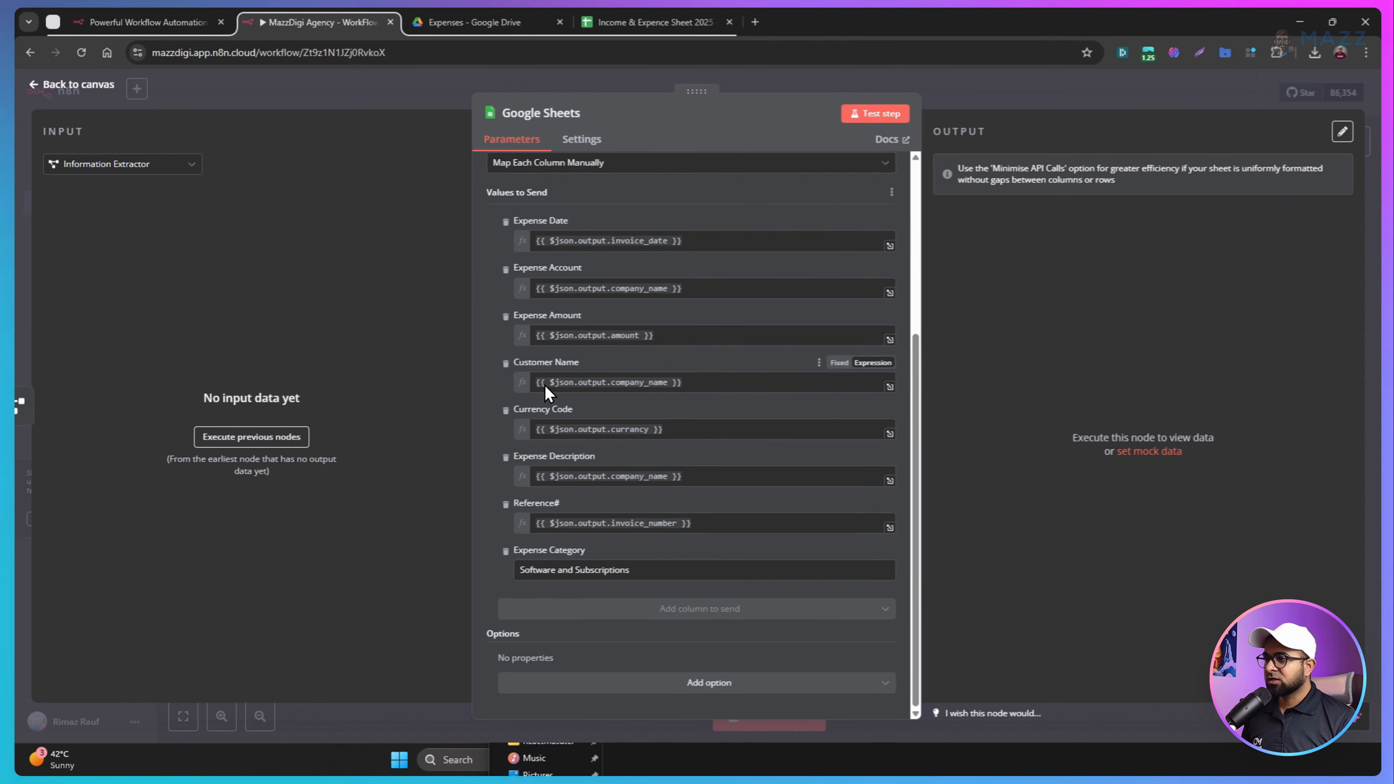
# Compare the column headers in Income & Expence Sheet 2025 with the Google Sheets node's document, sheet and column mappings
pyautogui.click(653, 23)
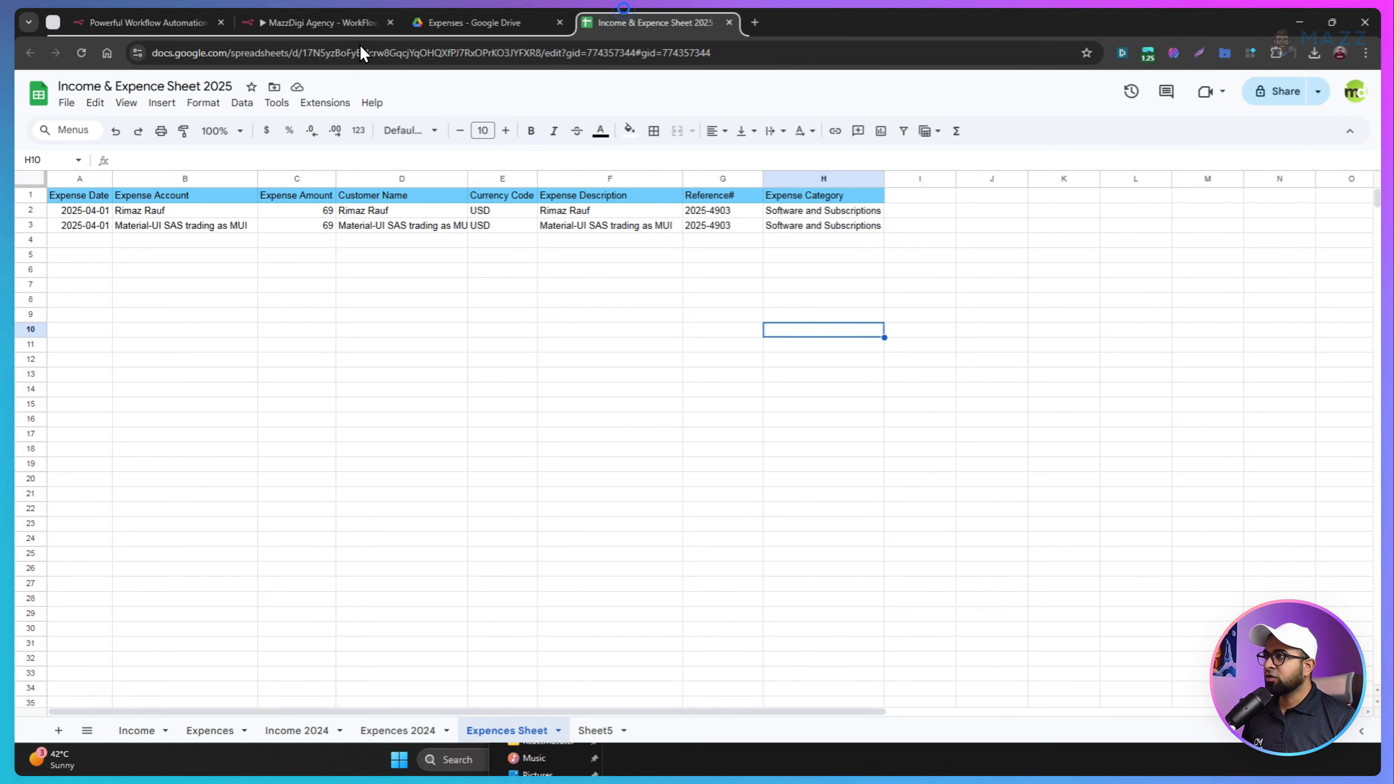
pyautogui.click(354, 7)
pyautogui.scroll(5, 552, 313)
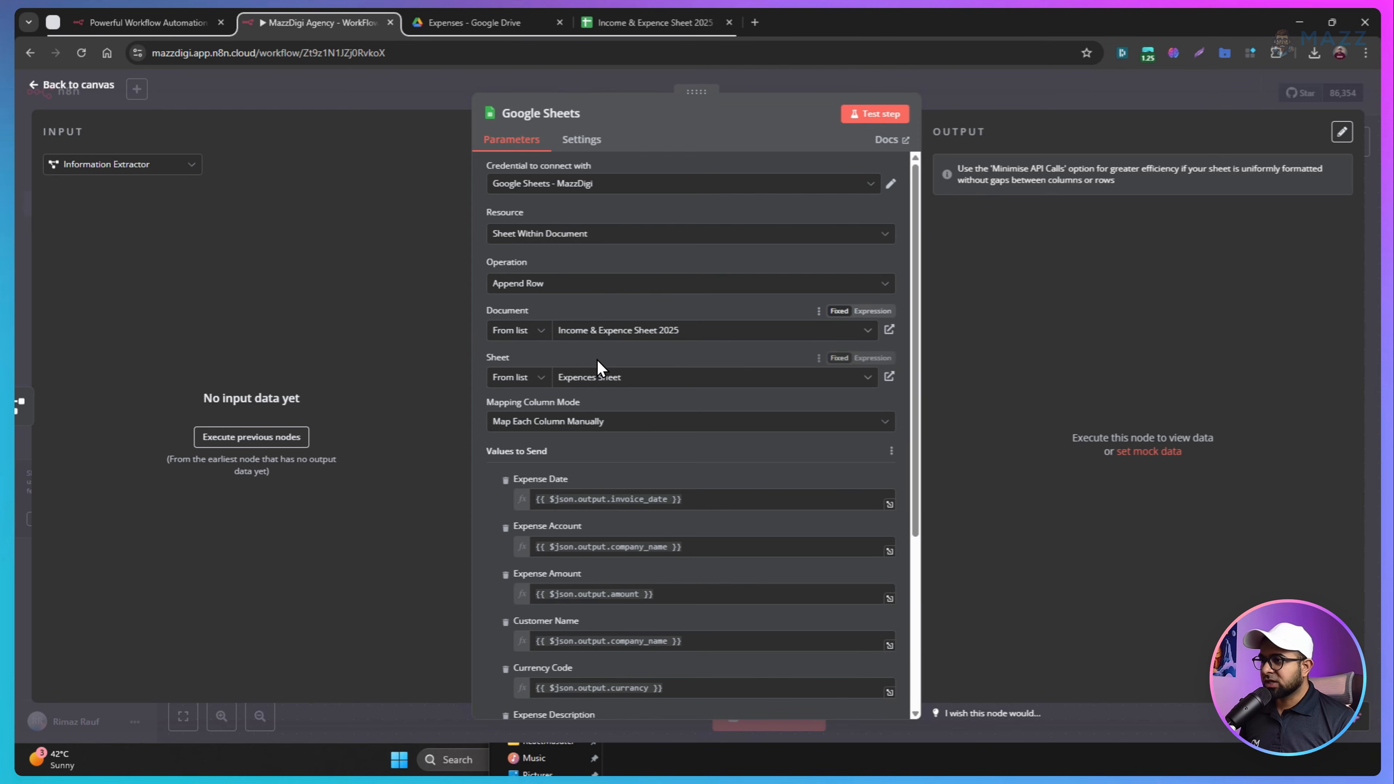
pyautogui.scroll(-5, 586, 387)
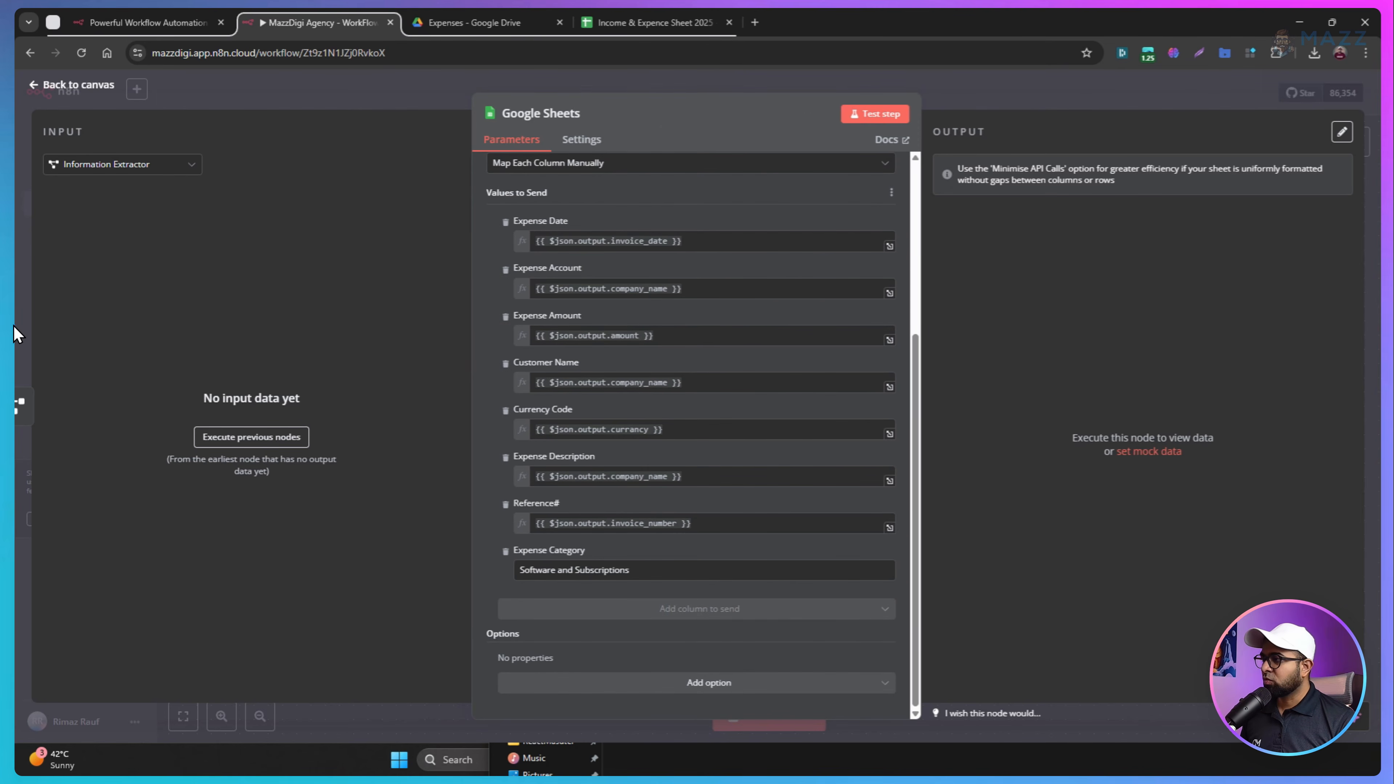
# Close the Google Sheets node and save the workflow
pyautogui.press('Escape')
pyautogui.click(1151, 92)
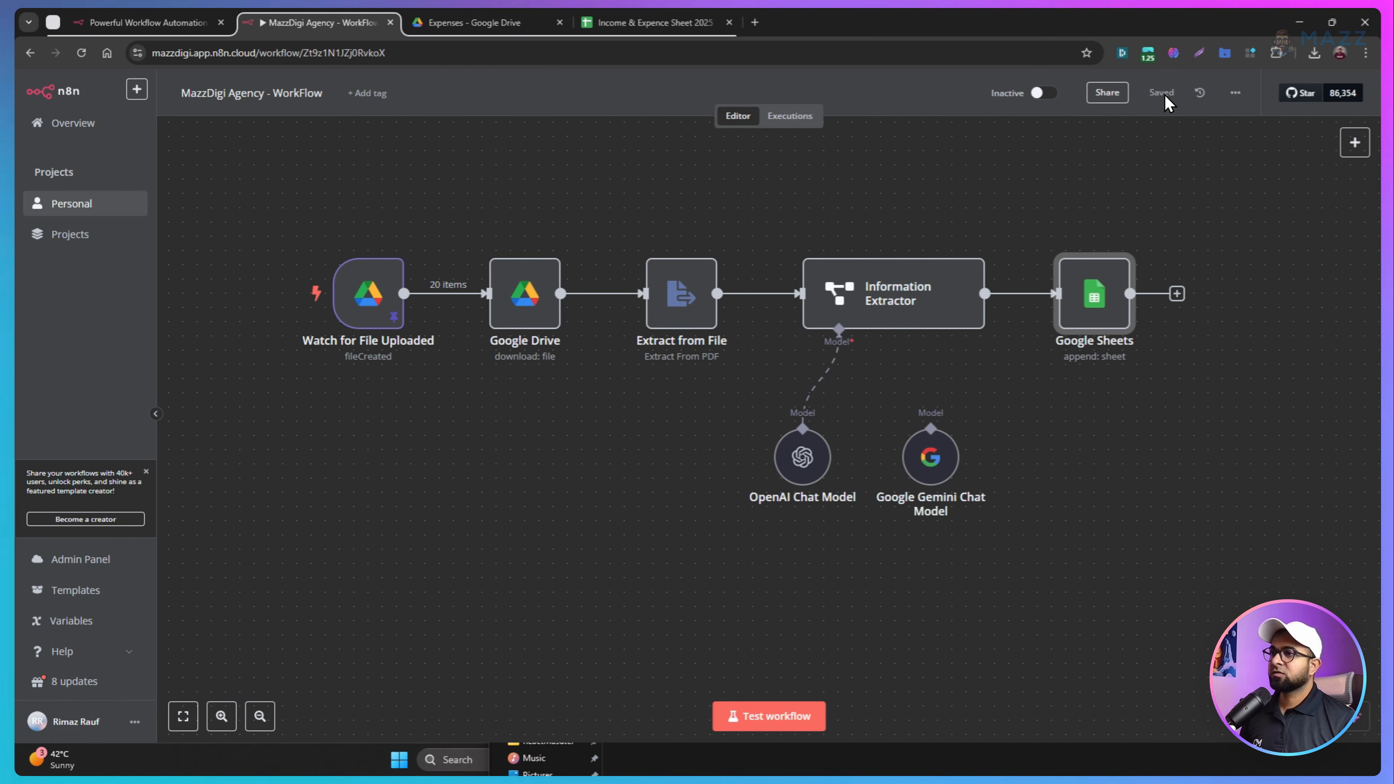
# Copy the 27 Apr 11:44:03 execution to the editor, unpinning the data currently pinned in Watch for File Uploaded
pyautogui.click(790, 118)
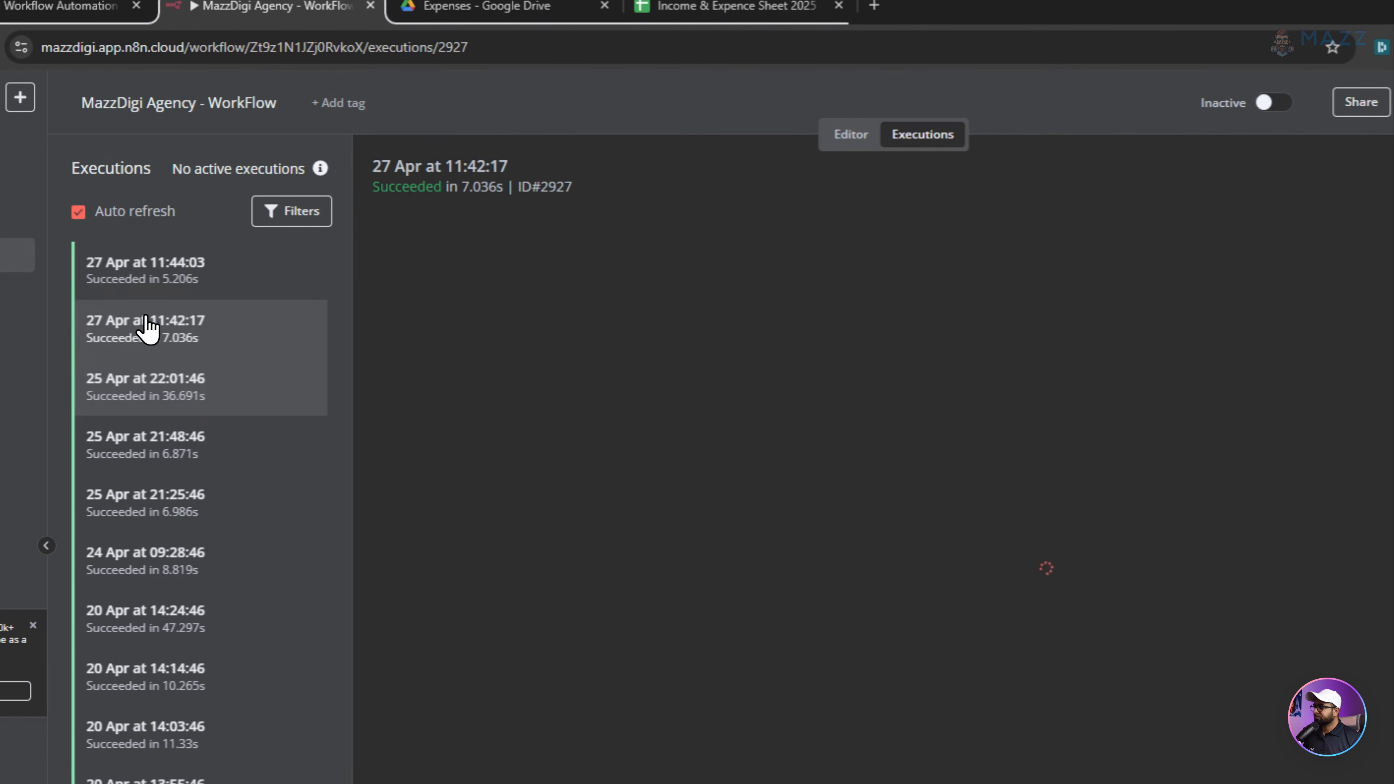
pyautogui.click(94, 293)
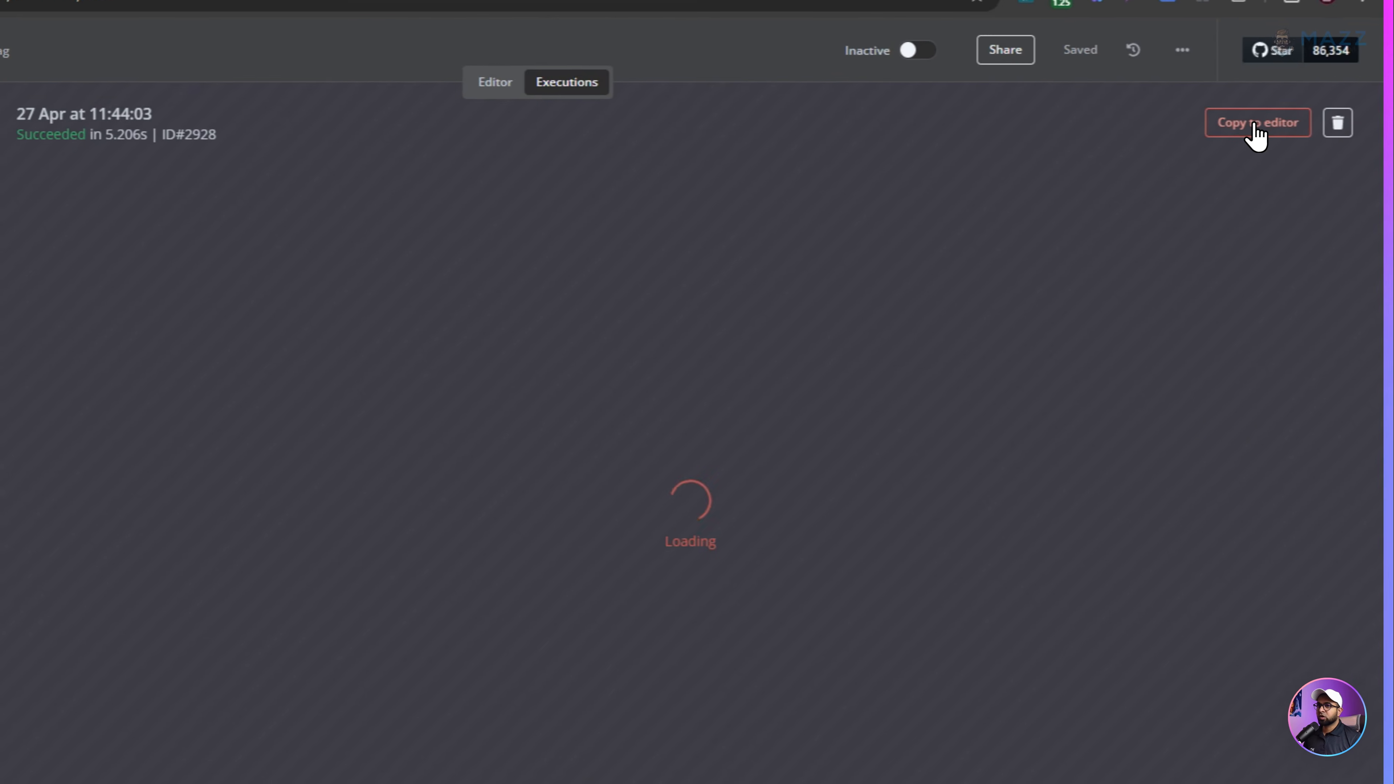
pyautogui.click(1274, 144)
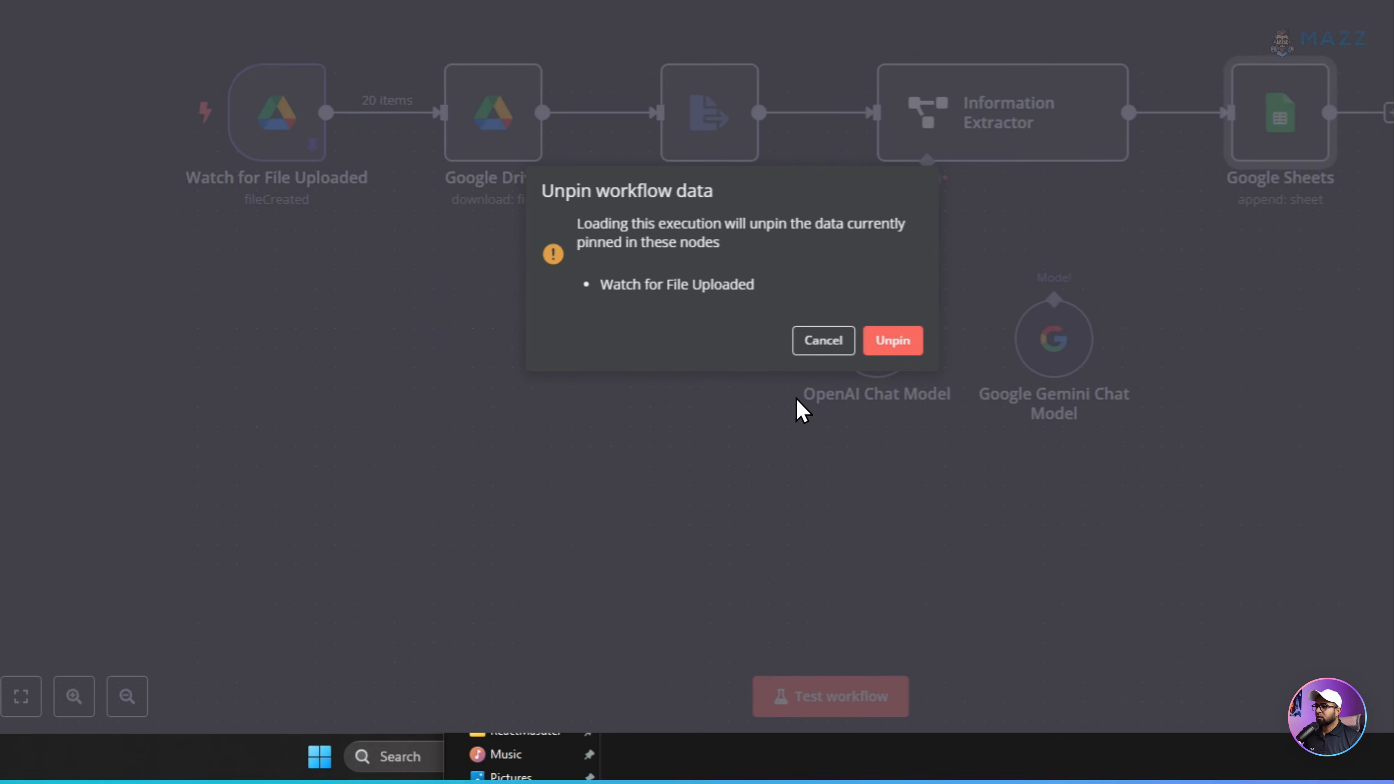
pyautogui.click(852, 370)
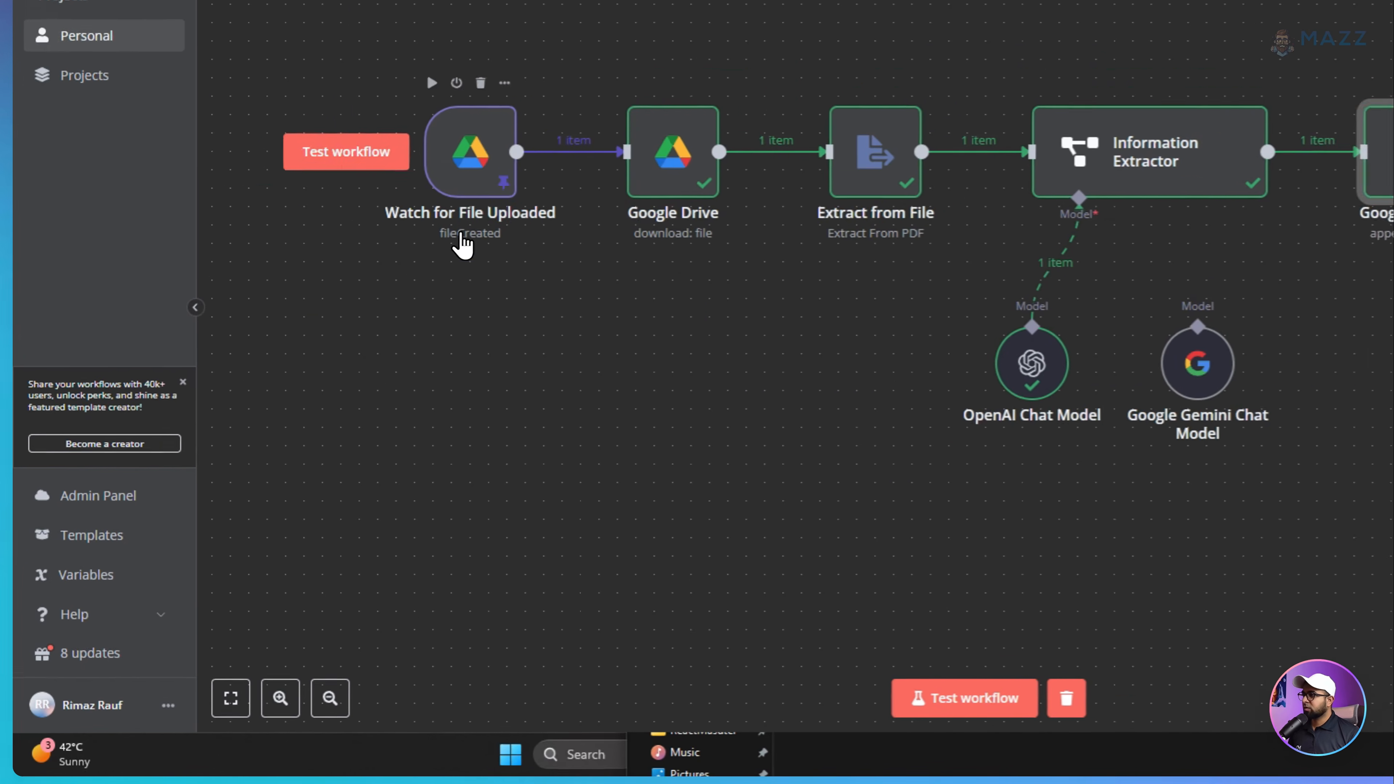
# Review the Watch for File Uploaded trigger's pinned data and the Google Drive node's downloaded file, ending at the Extract from File node
pyautogui.doubleClick(475, 118)
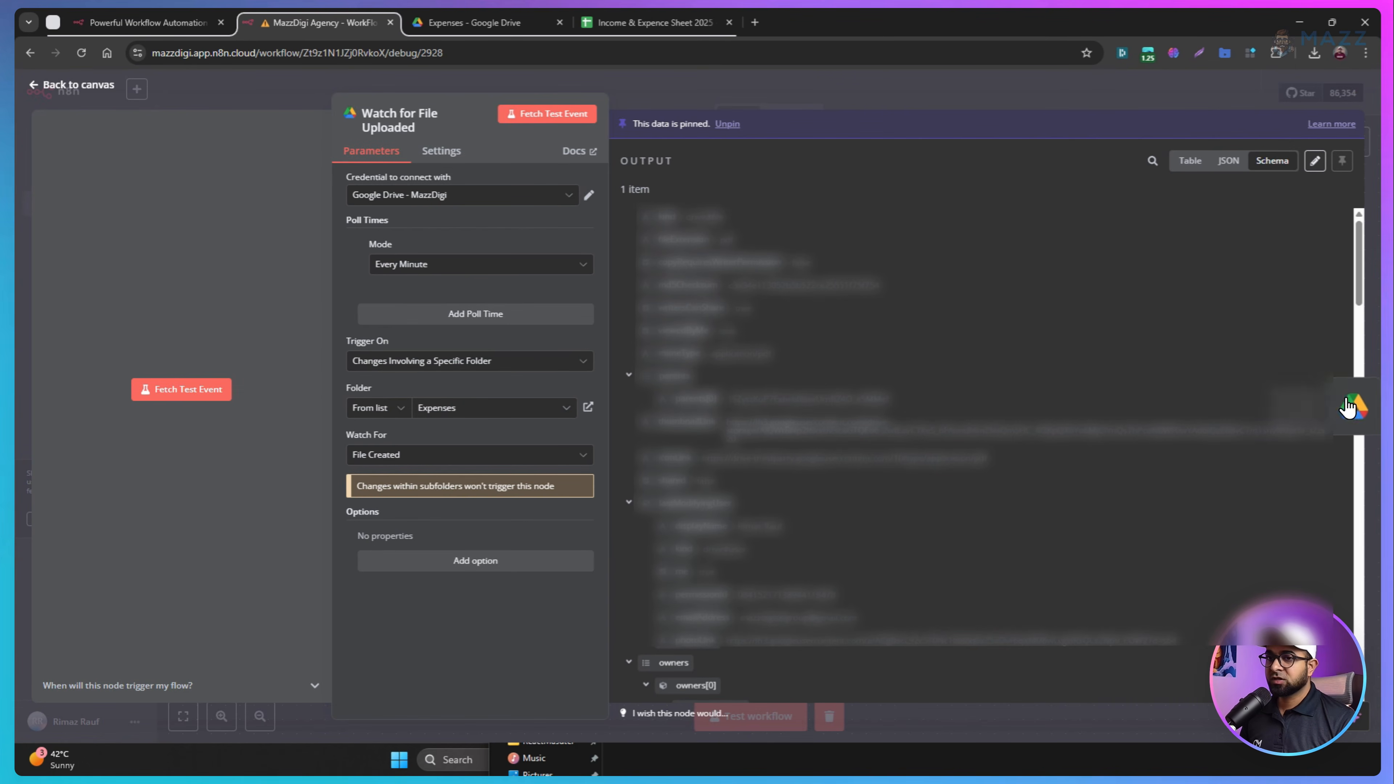
pyautogui.click(1366, 408)
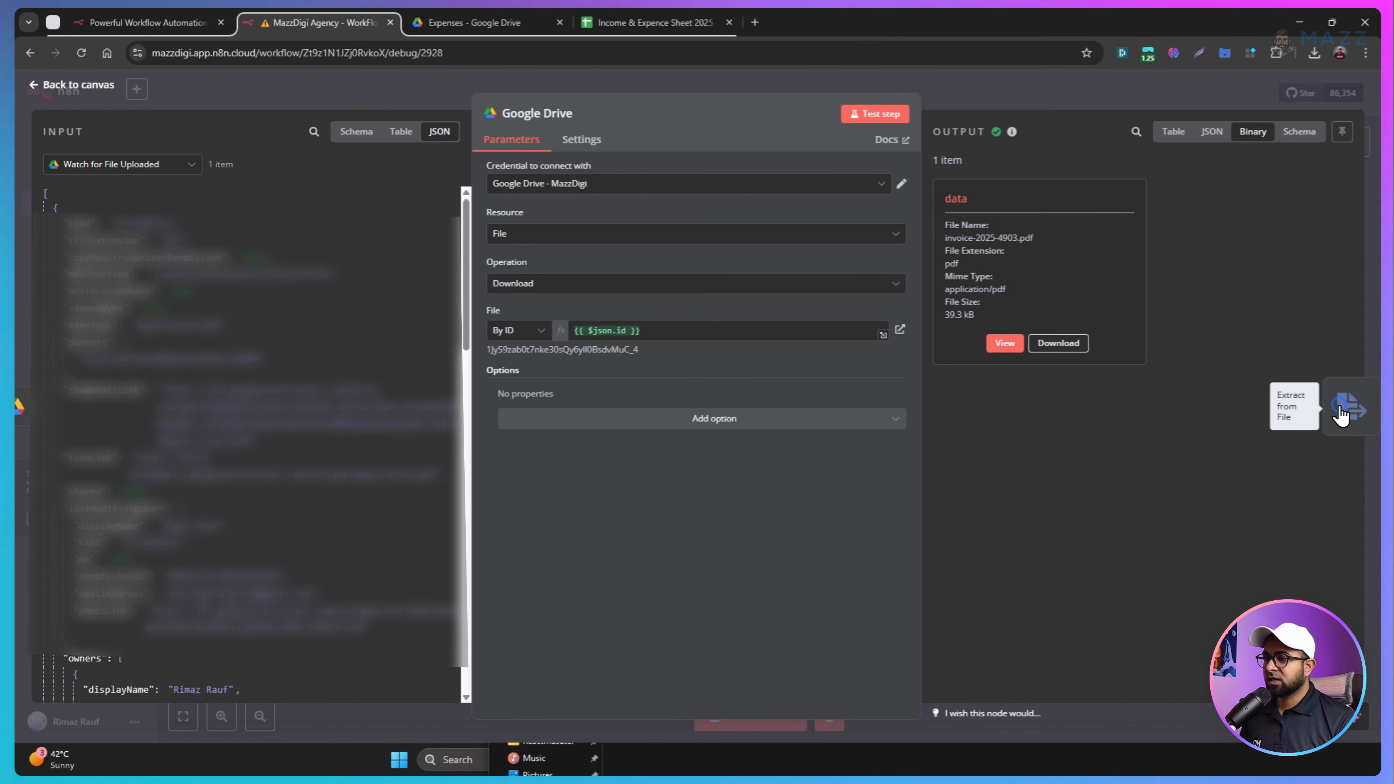
pyautogui.click(1340, 413)
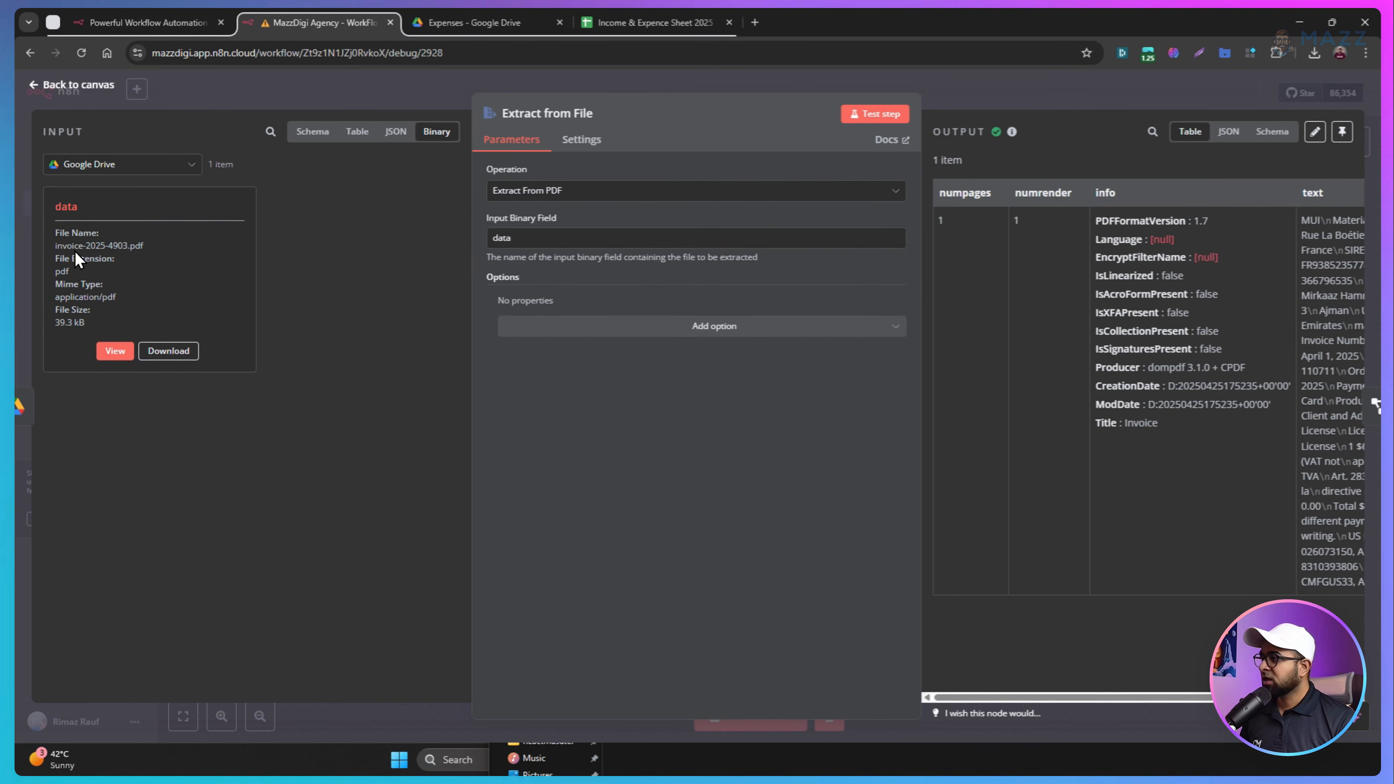
# Keep Extract From PDF as the Extract from File operation, test the step and examine the extracted invoice text
pyautogui.click(515, 197)
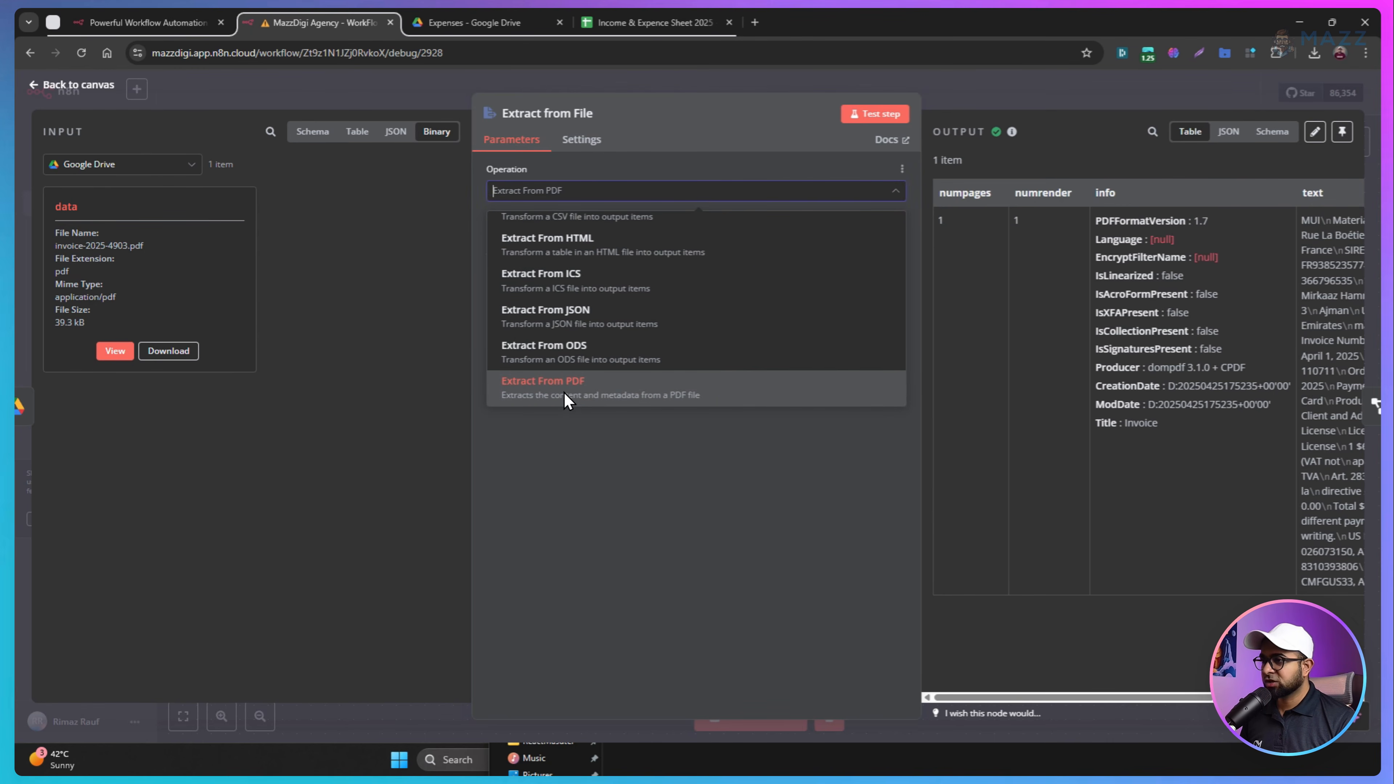
pyautogui.click(595, 480)
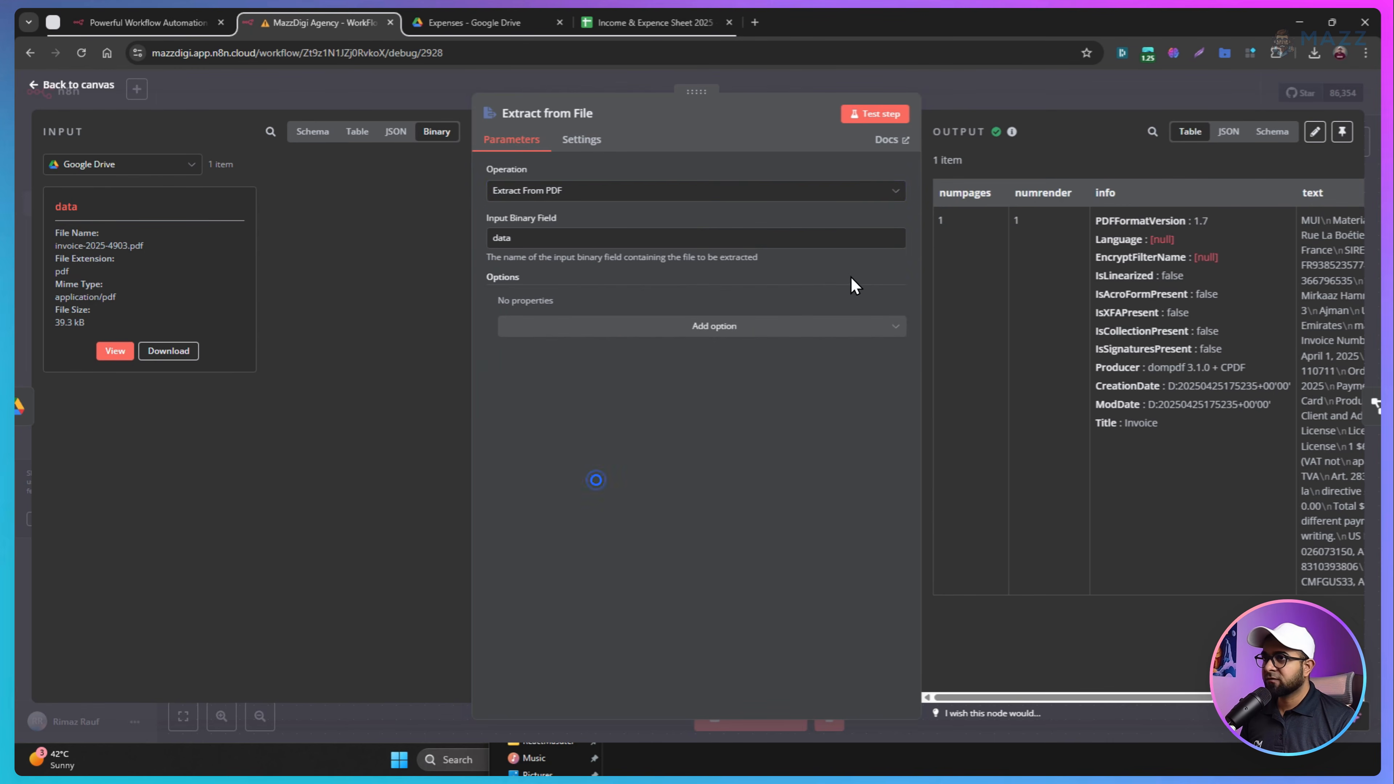
pyautogui.click(879, 118)
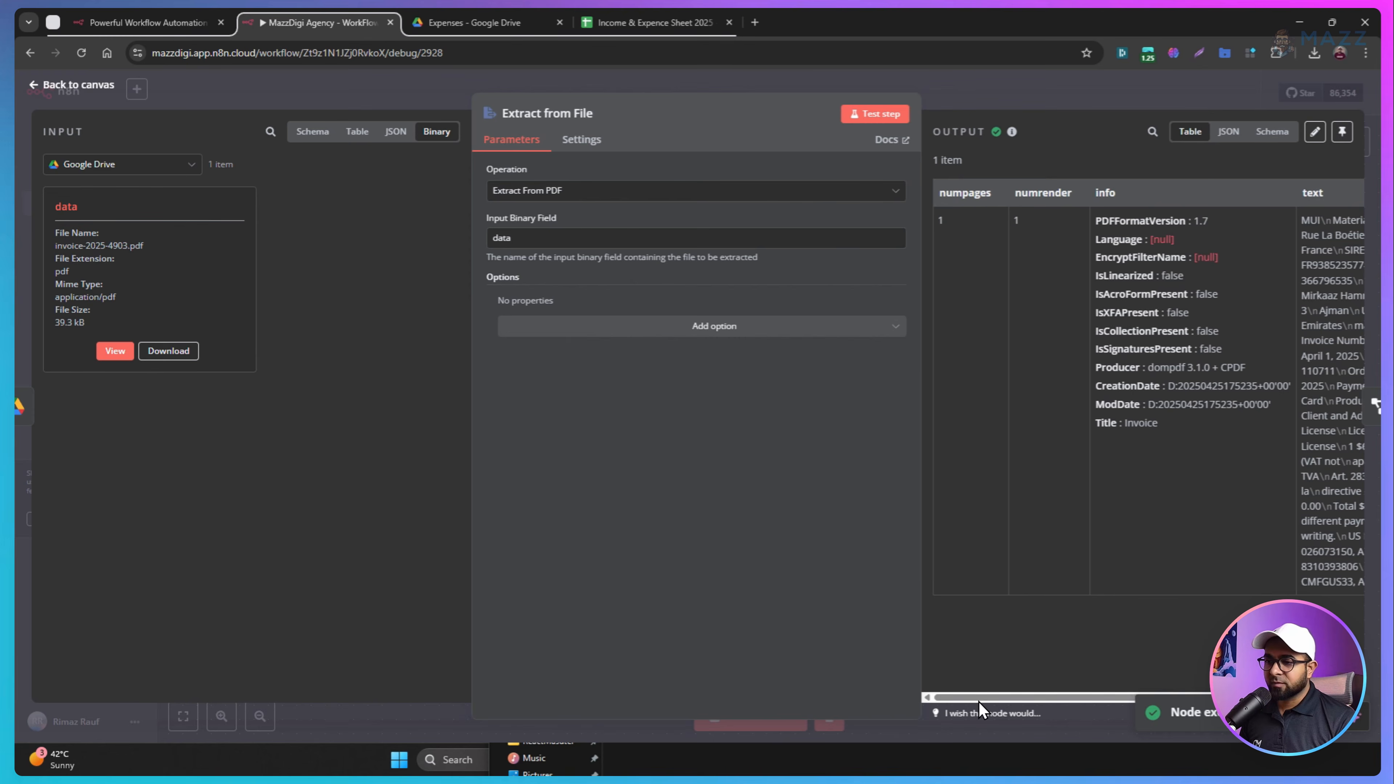
pyautogui.moveTo(994, 696); pyautogui.dragTo(1189, 708)
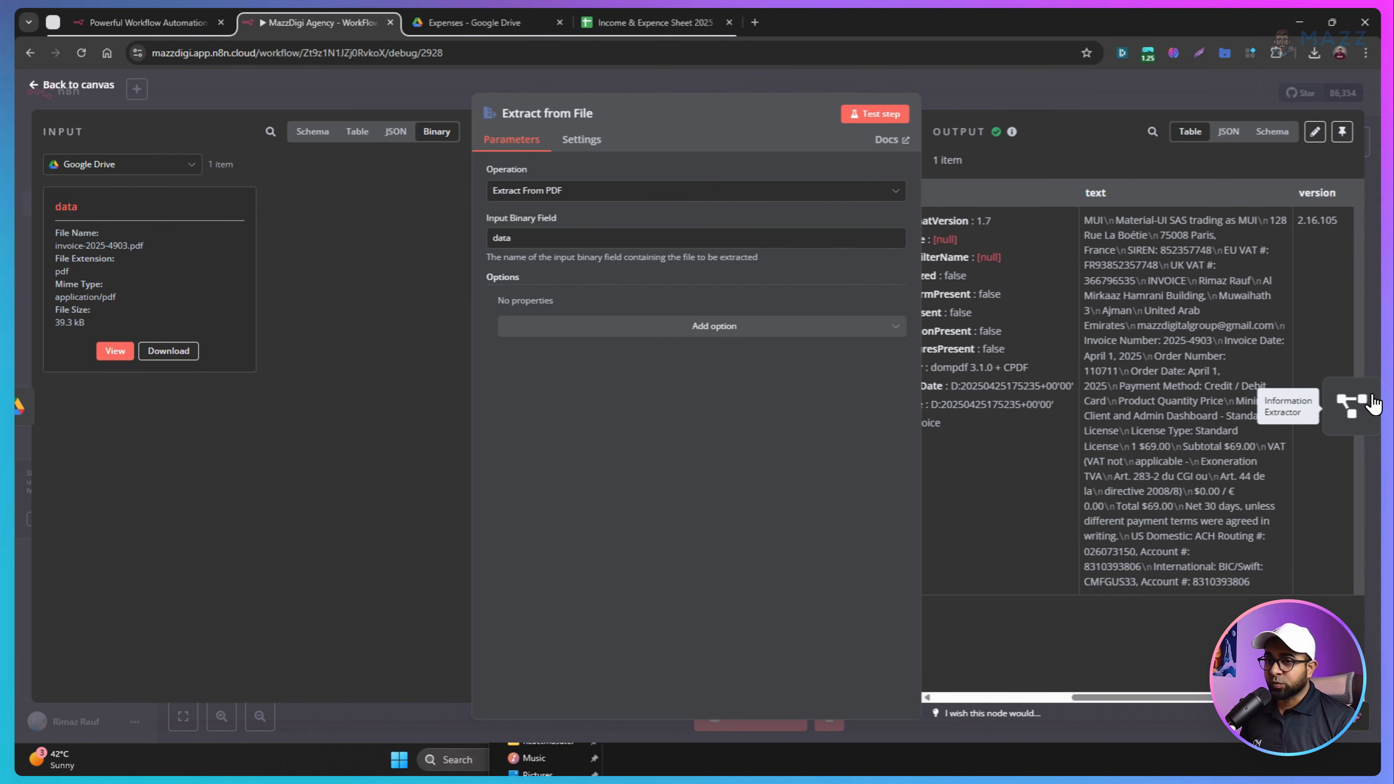
# Test the Information Extractor step and compare its output with the attributes defined from invoice_number to currancy
pyautogui.click(1372, 405)
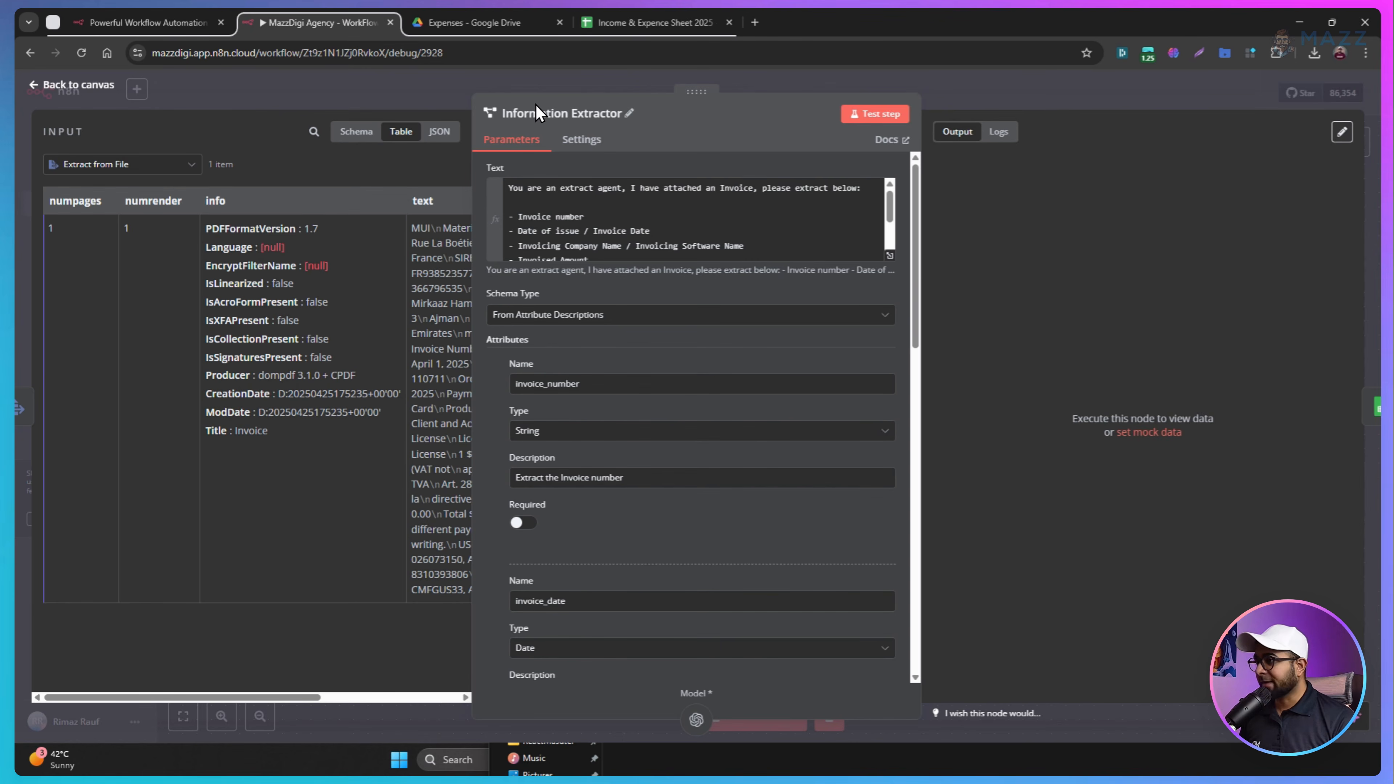
pyautogui.click(876, 116)
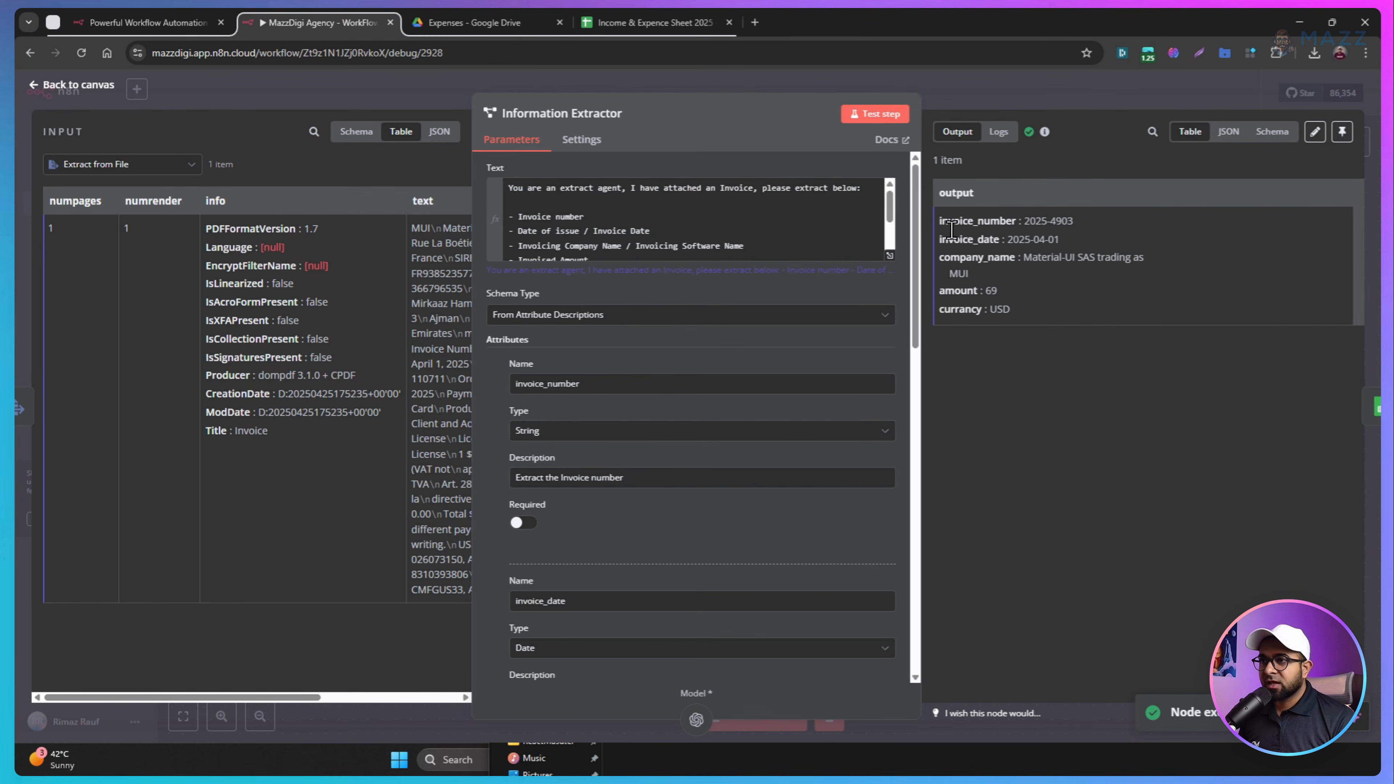
pyautogui.moveTo(940, 220); pyautogui.dragTo(1020, 387)
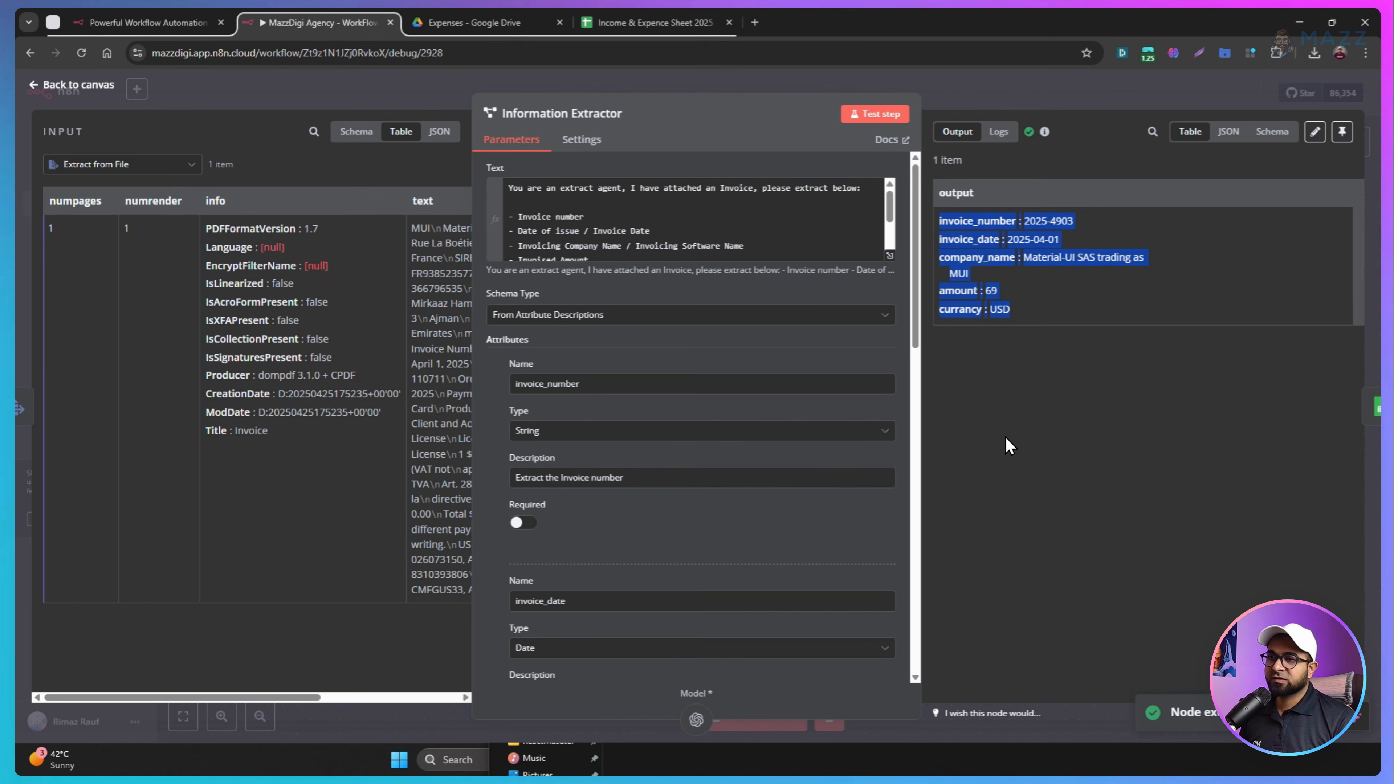
pyautogui.click(1010, 447)
pyautogui.scroll(-7, 713, 467)
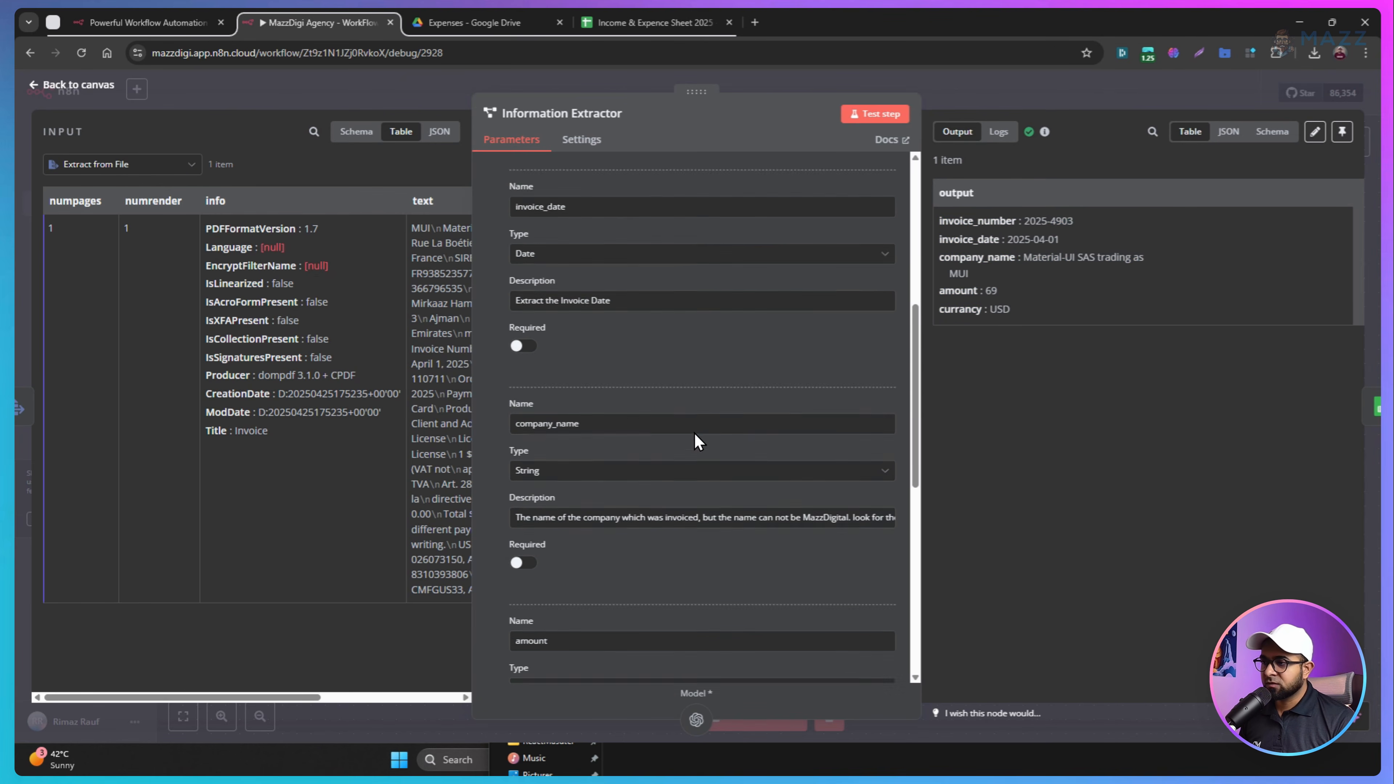
pyautogui.scroll(-7, 645, 541)
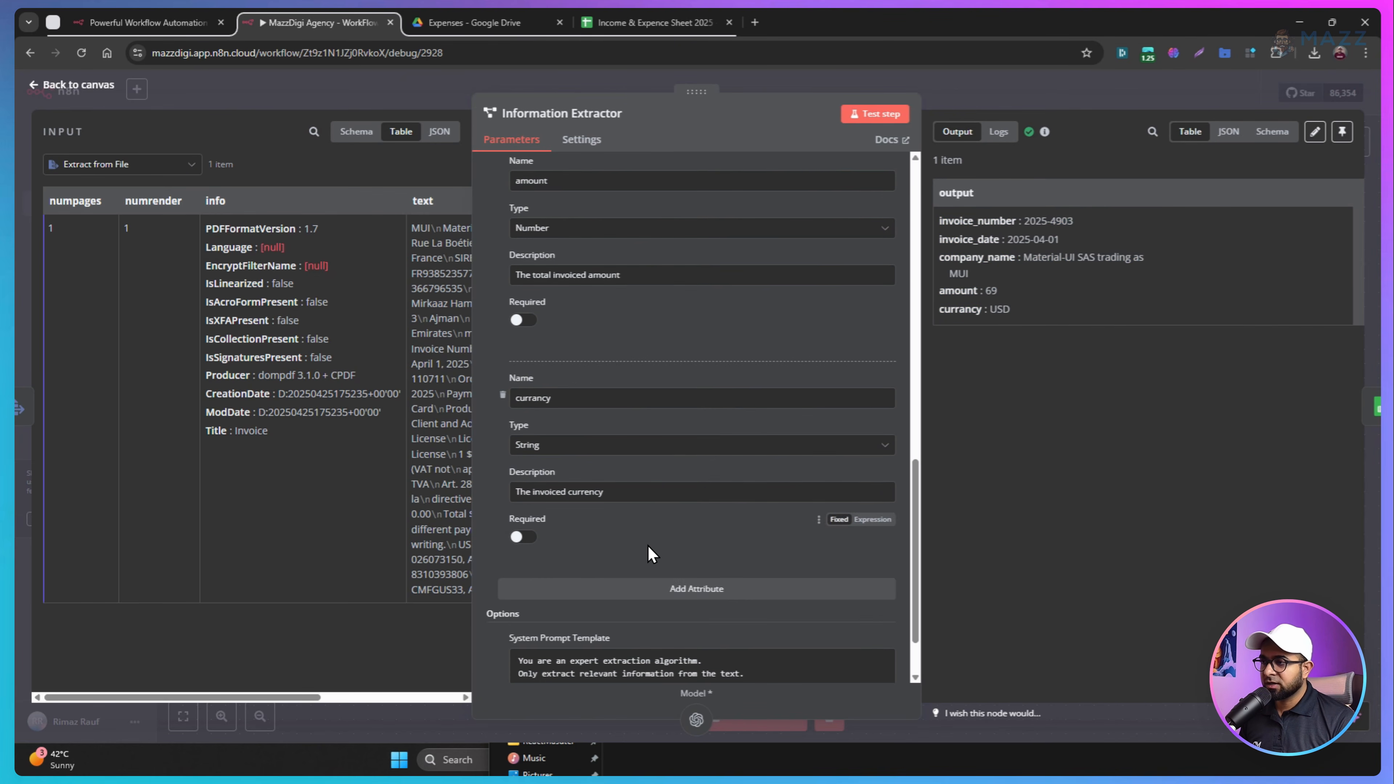
pyautogui.scroll(12, 647, 545)
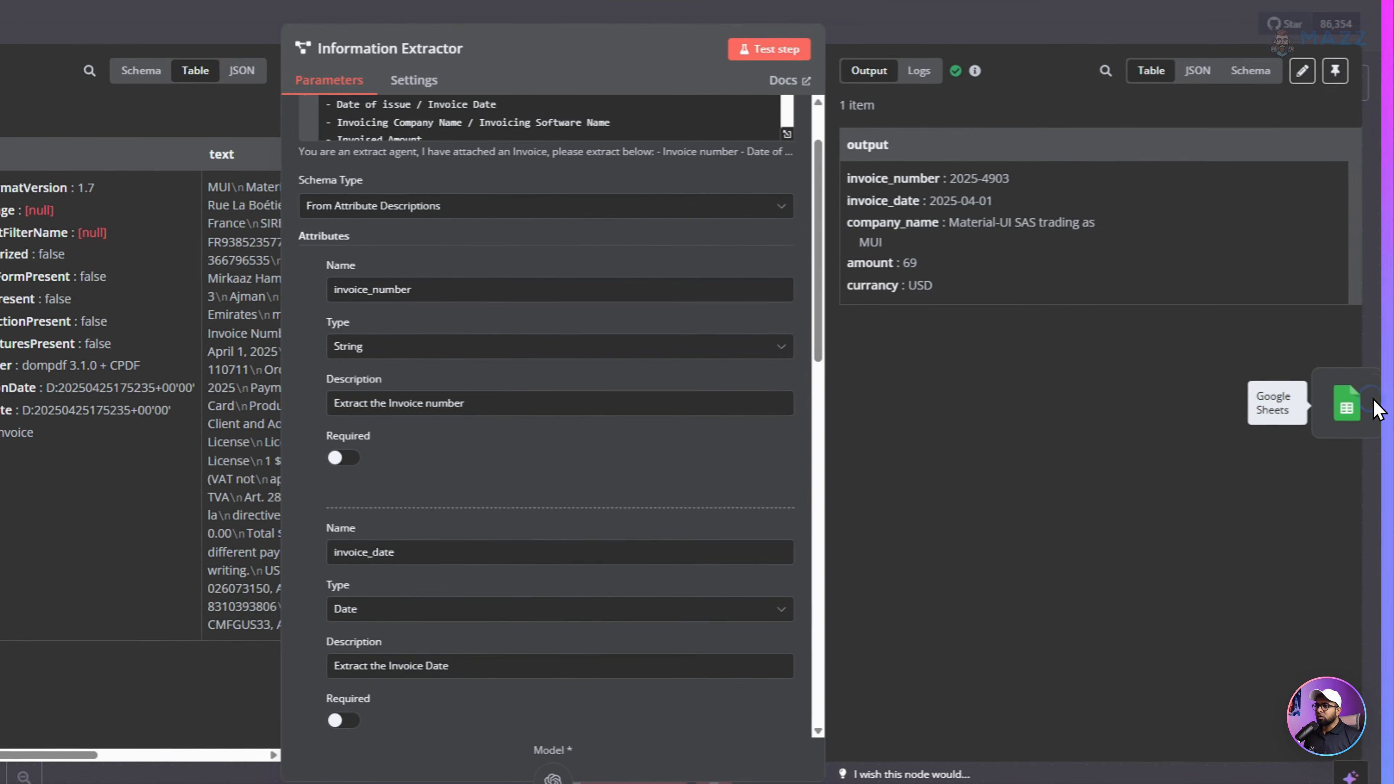
# Review the Google Sheets node's column mappings and test the step to append the invoice data as a row
pyautogui.click(1374, 409)
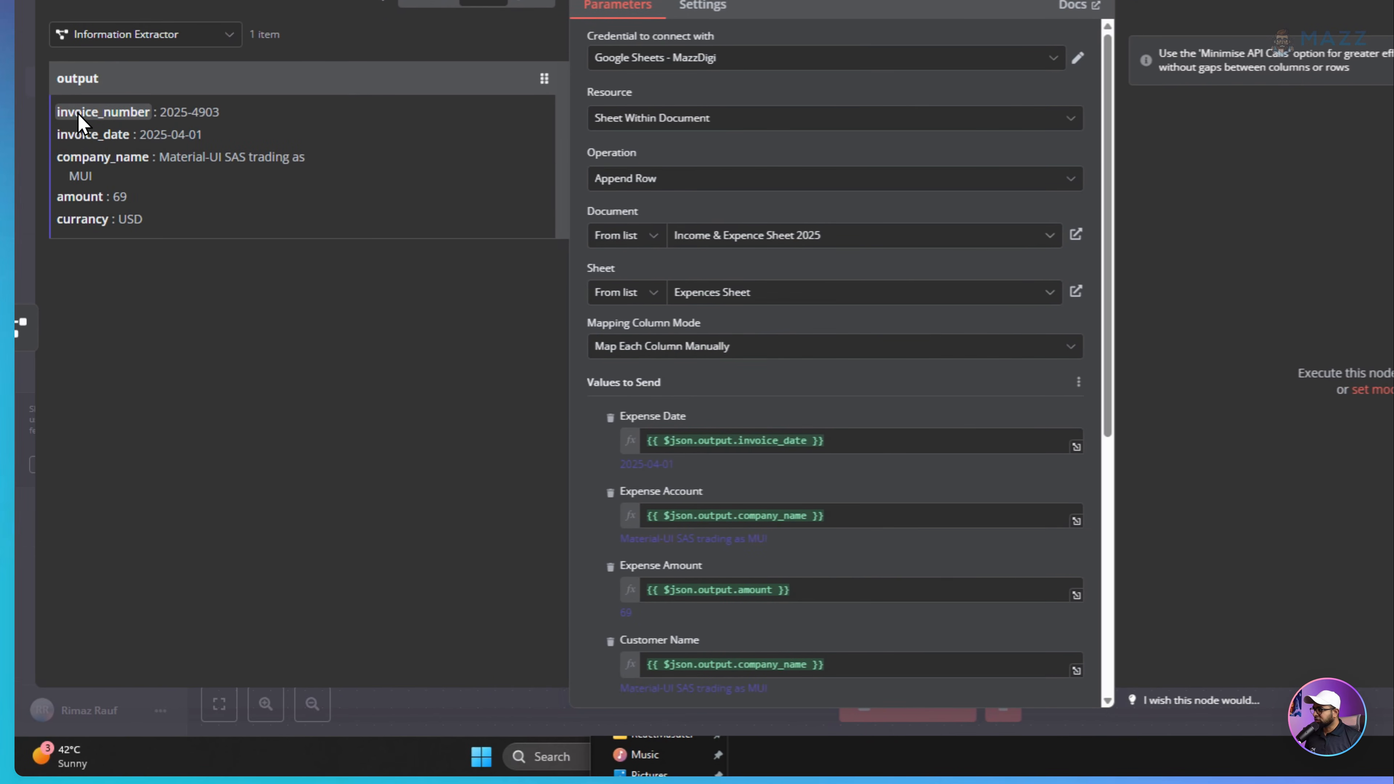
pyautogui.scroll(-2, 726, 367)
pyautogui.scroll(-6, 725, 367)
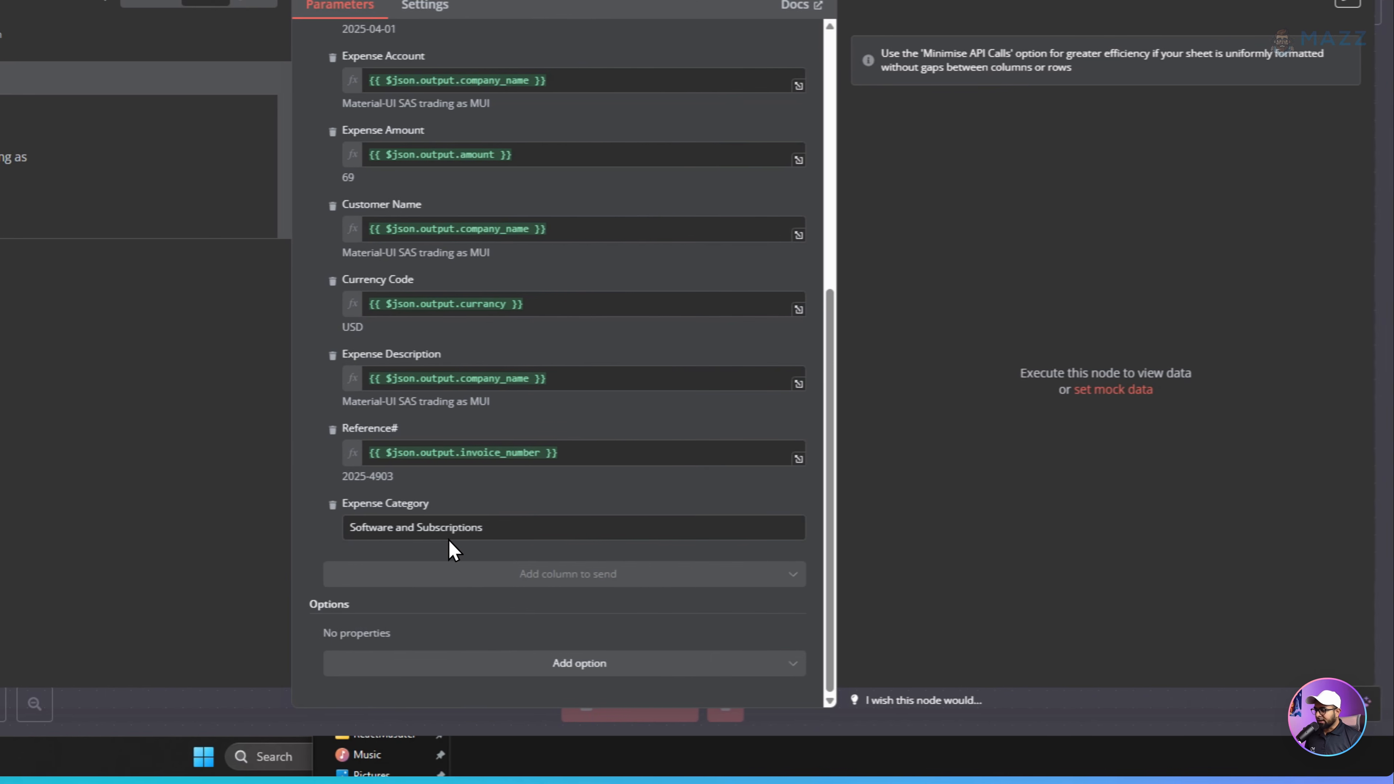
pyautogui.scroll(2, 454, 548)
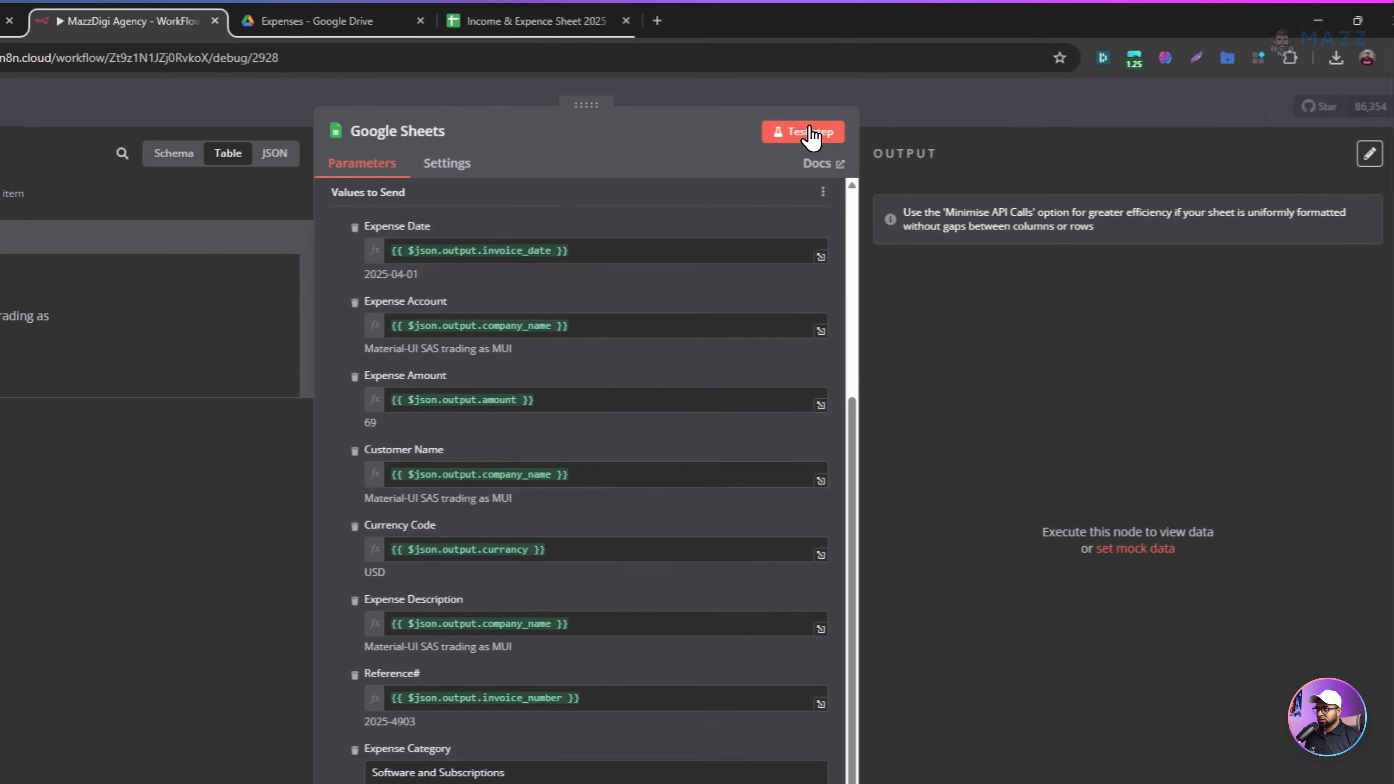
pyautogui.click(810, 135)
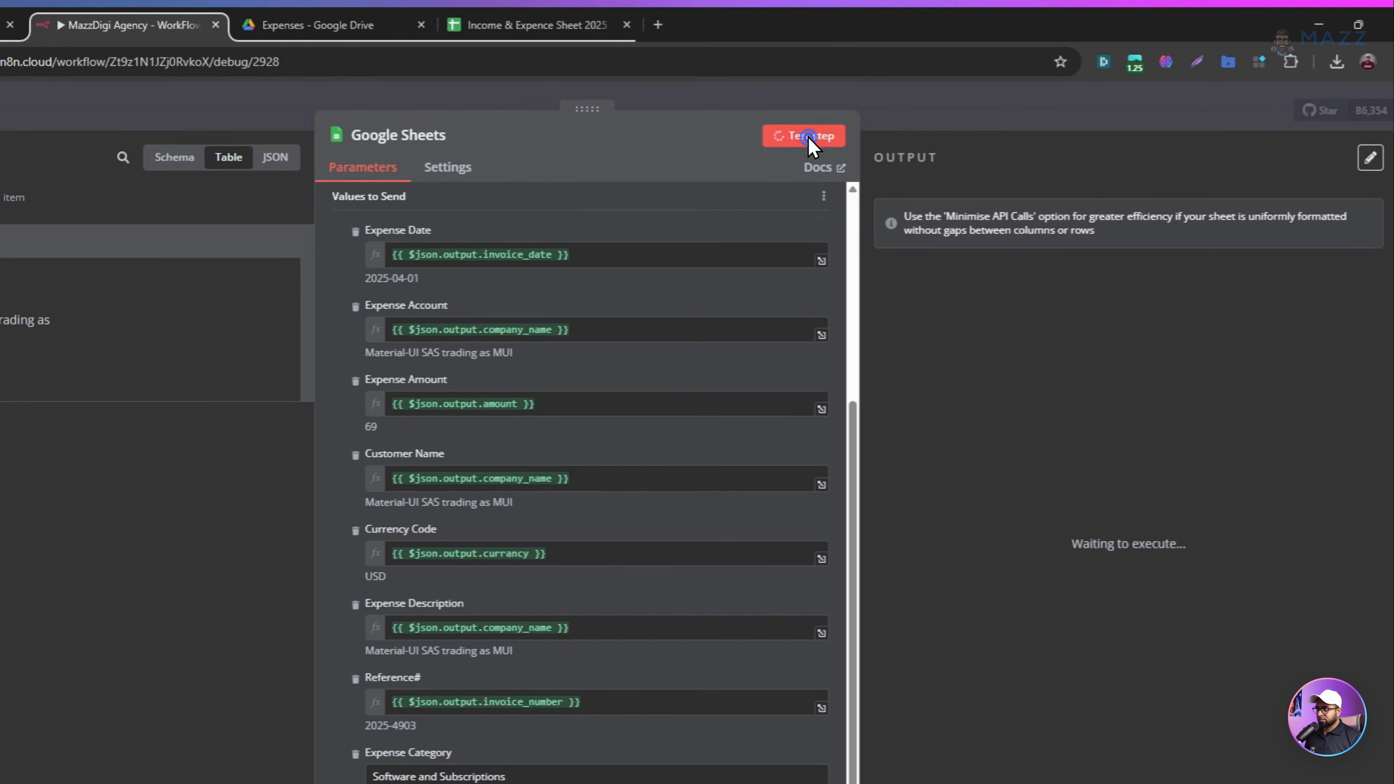
# Check the appended row in Income & Expence Sheet 2025, return to the n8n workflow and close the Google Sheets node
pyautogui.click(565, 16)
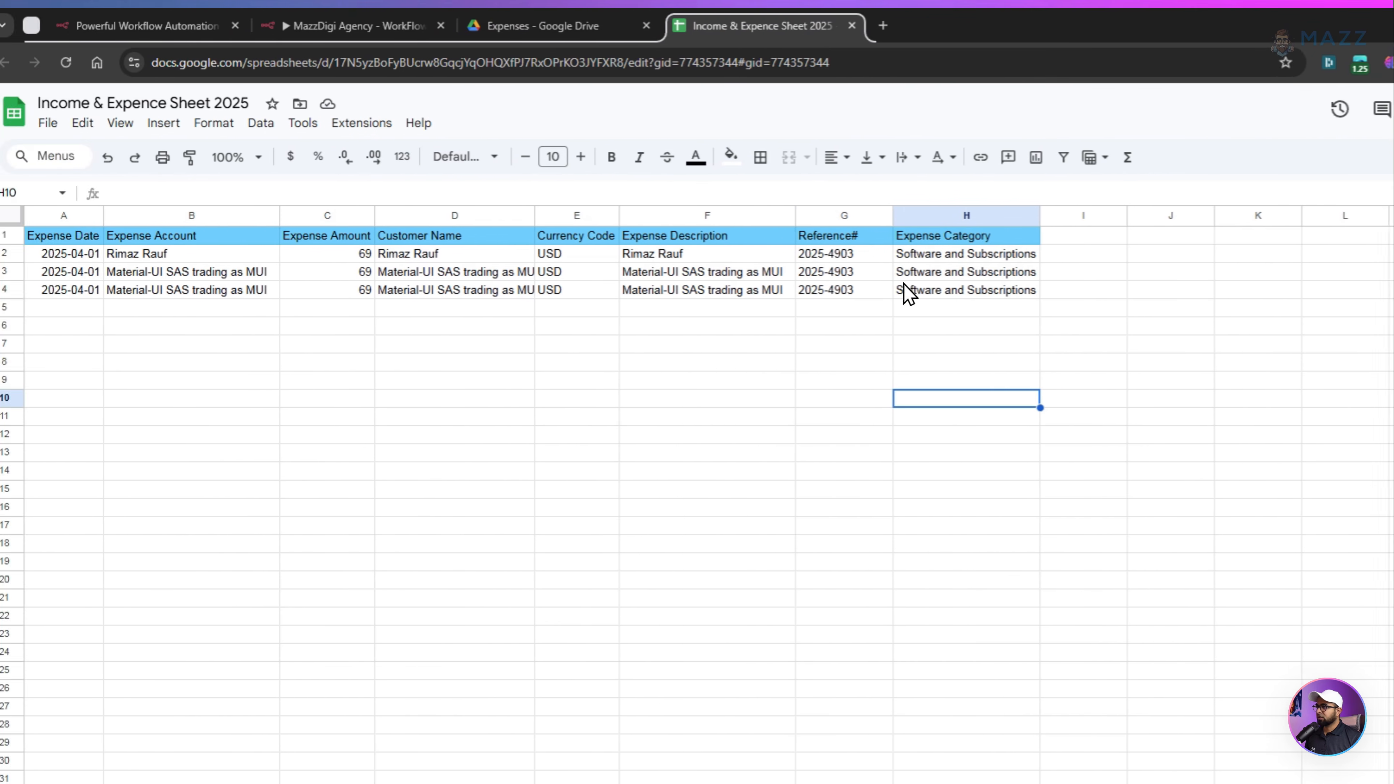
pyautogui.click(168, 15)
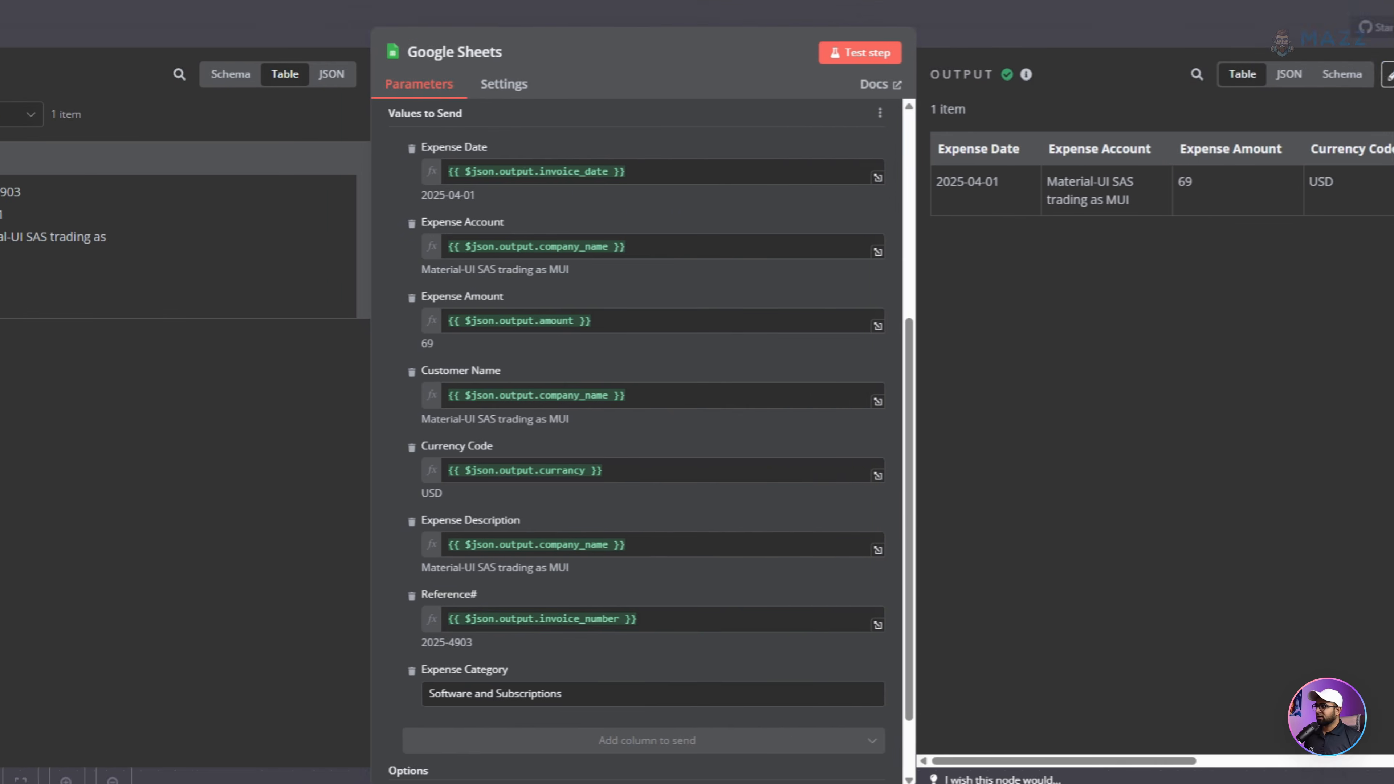
pyautogui.press('Escape')
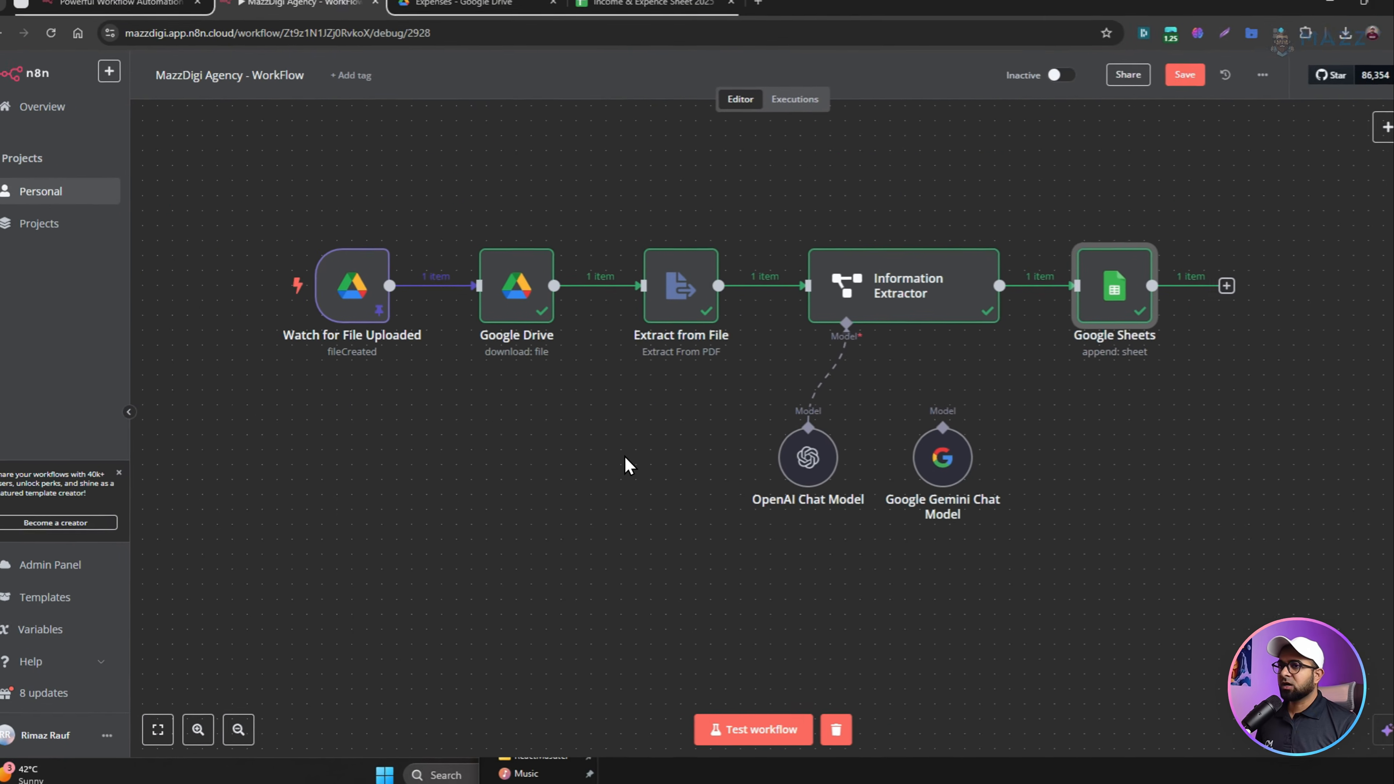